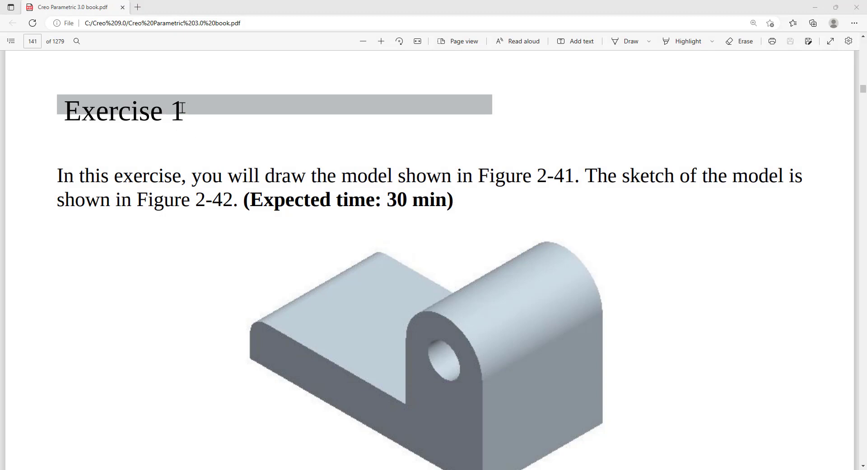
Scroll the PDF book from the Exercise 1 heading down to Figure 2-42.
{"action": "left_click_drag", "start_coordinate": [181, 108], "coordinate": [81, 113]}
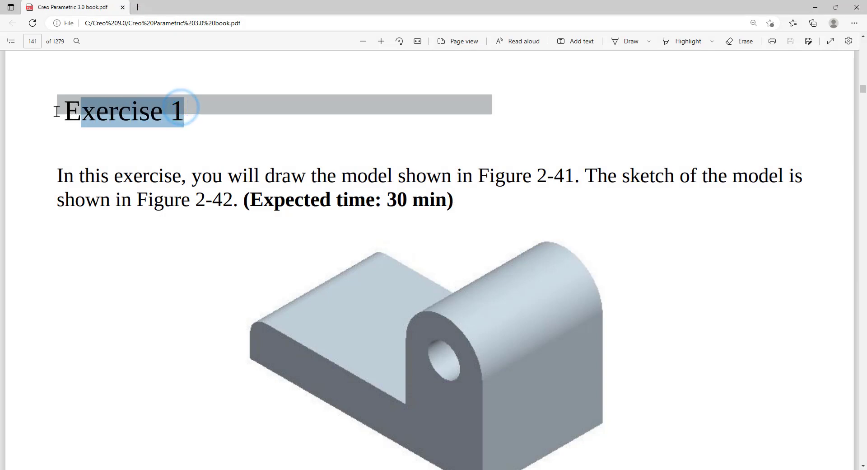
{"action": "left_click", "coordinate": [531, 232]}
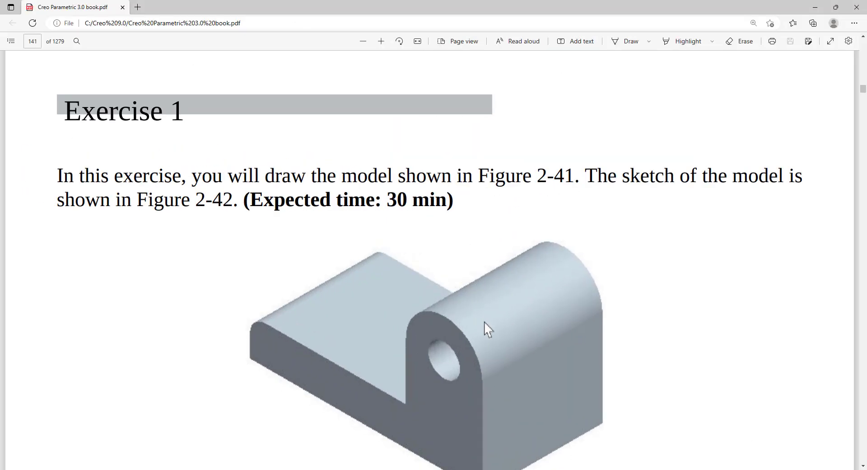
{"action": "scroll", "coordinate": [484, 323], "scroll_direction": "down", "scroll_amount": 8}
{"action": "scroll", "coordinate": [484, 323], "scroll_direction": "down", "scroll_amount": 10}
{"action": "scroll", "coordinate": [484, 323], "scroll_direction": "down", "scroll_amount": 5}
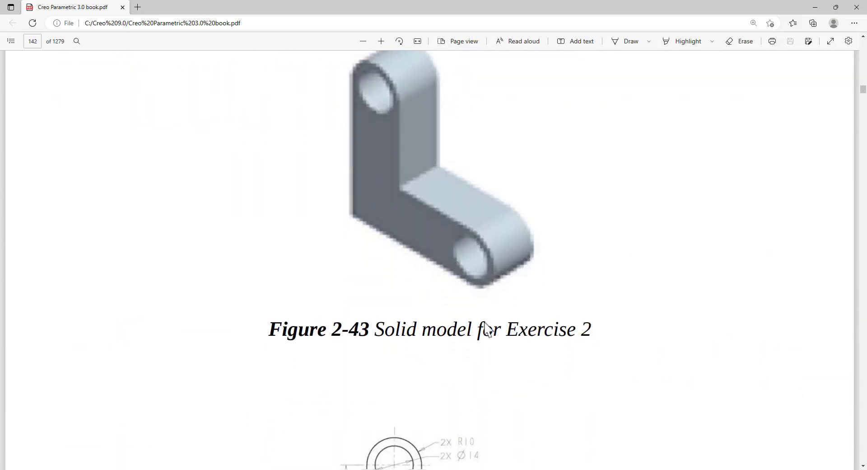
{"action": "scroll", "coordinate": [484, 322], "scroll_direction": "down", "scroll_amount": 8}
{"action": "scroll", "coordinate": [485, 322], "scroll_direction": "down", "scroll_amount": 5}
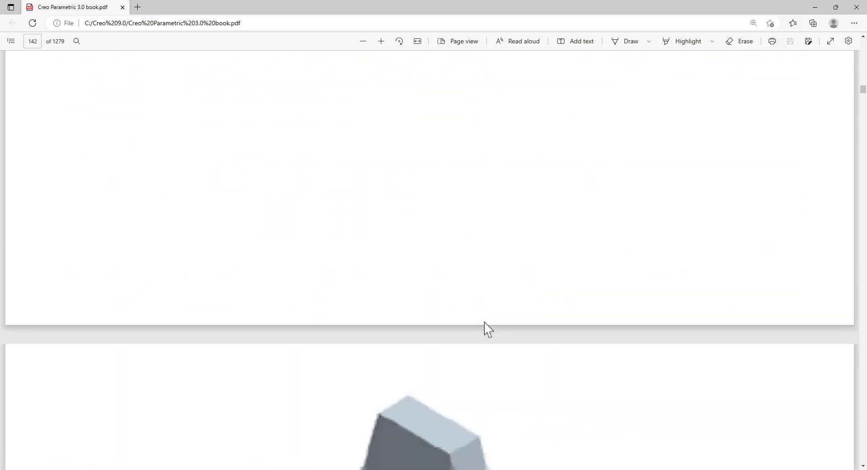
{"action": "scroll", "coordinate": [485, 321], "scroll_direction": "down", "scroll_amount": 5}
{"action": "scroll", "coordinate": [485, 322], "scroll_direction": "up", "scroll_amount": 5}
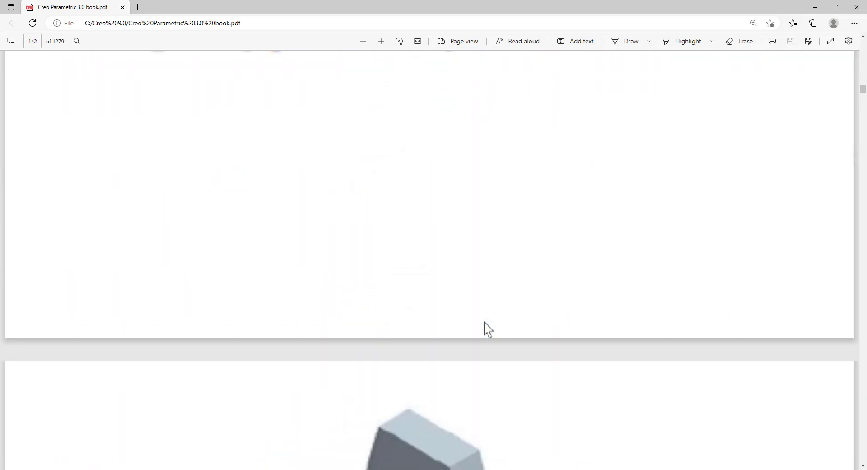
{"action": "scroll", "coordinate": [484, 322], "scroll_direction": "up", "scroll_amount": 5}
{"action": "scroll", "coordinate": [485, 322], "scroll_direction": "up", "scroll_amount": 5}
{"action": "scroll", "coordinate": [484, 321], "scroll_direction": "up", "scroll_amount": 5}
{"action": "scroll", "coordinate": [484, 322], "scroll_direction": "up", "scroll_amount": 5}
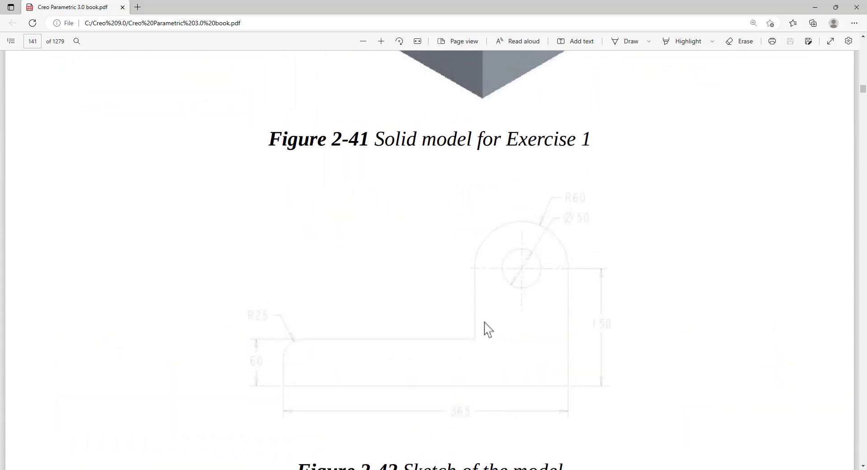
{"action": "scroll", "coordinate": [484, 321], "scroll_direction": "up", "scroll_amount": 5}
{"action": "scroll", "coordinate": [484, 322], "scroll_direction": "up", "scroll_amount": 3}
{"action": "scroll", "coordinate": [484, 321], "scroll_direction": "down", "scroll_amount": 5}
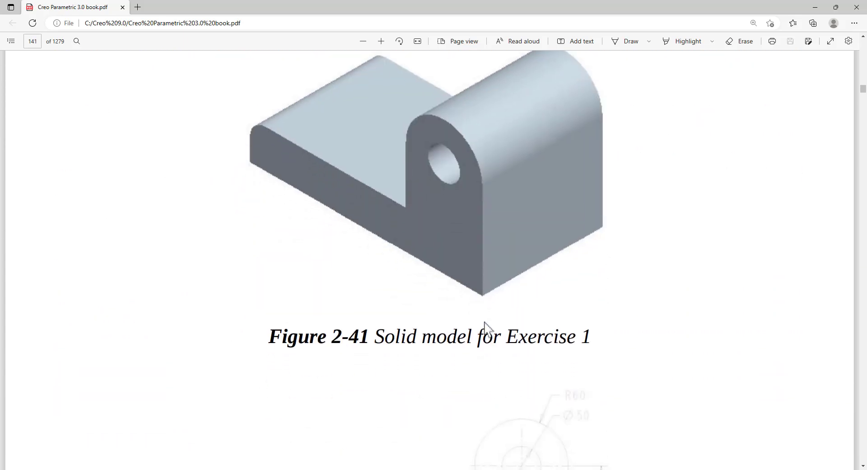
{"action": "scroll", "coordinate": [484, 321], "scroll_direction": "down", "scroll_amount": 5}
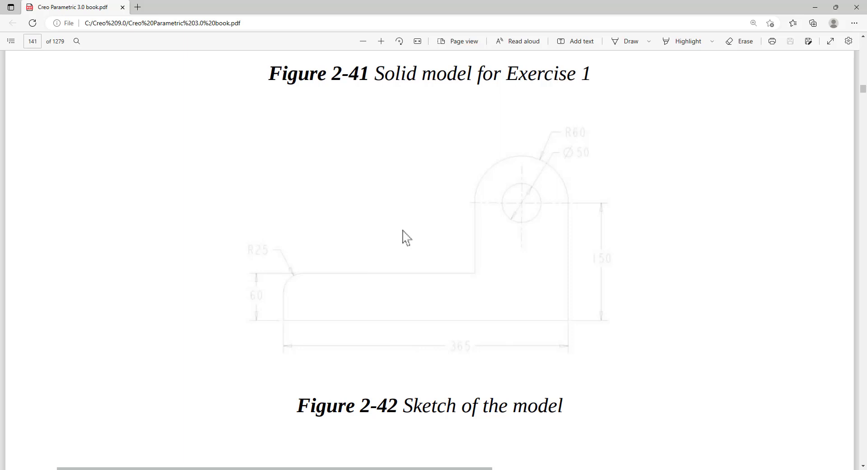
Mark Figure 2-42 with a red box, erase it, and switch to Creo Parametric.
{"action": "mouse_move", "coordinate": [227, 141]}
{"action": "left_mouse_down"}
{"action": "mouse_move", "coordinate": [652, 370]}
{"action": "mouse_move", "coordinate": [626, 369]}
{"action": "left_mouse_up"}
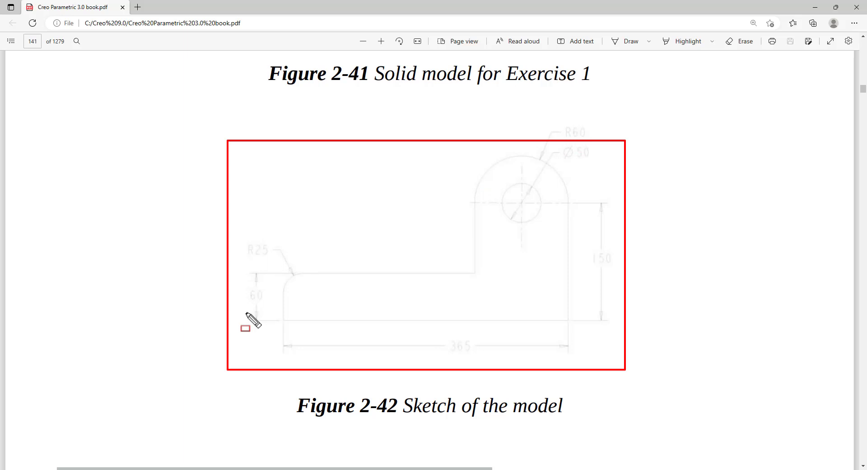
{"action": "key", "text": "Escape"}
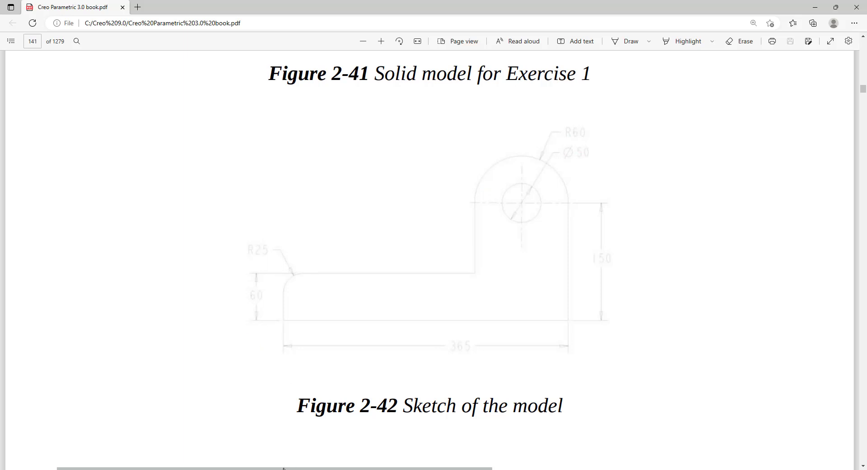
{"action": "left_click", "coordinate": [284, 468]}
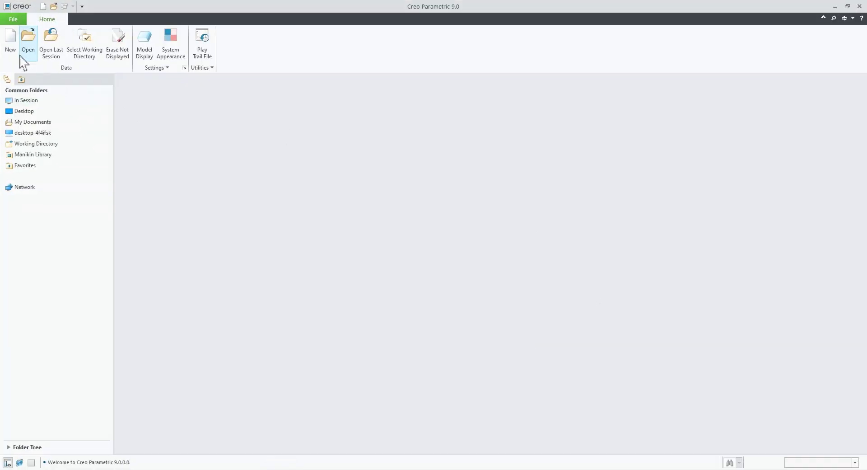
Set the working directory to Desktop\CREO TUTORILAS.
{"action": "left_click", "coordinate": [10, 45]}
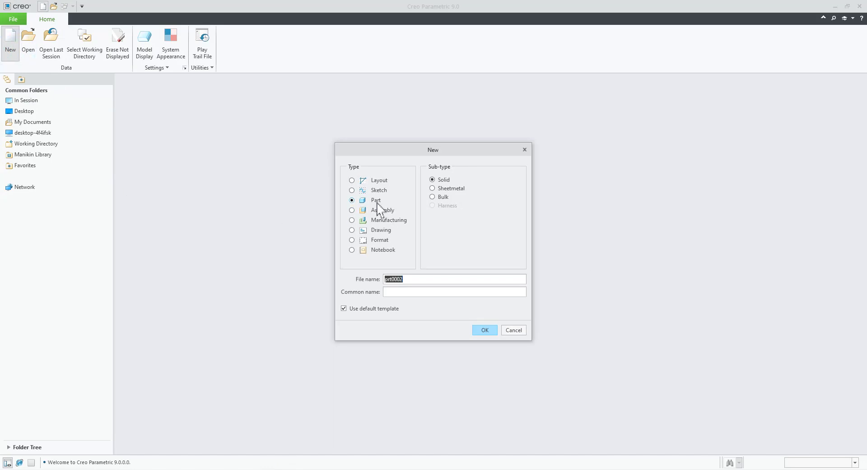
{"action": "left_click", "coordinate": [484, 330]}
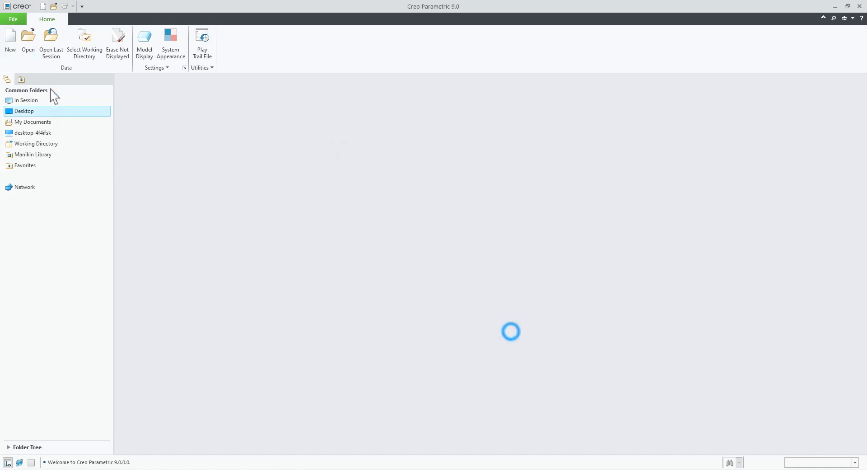
{"action": "left_click", "coordinate": [86, 54]}
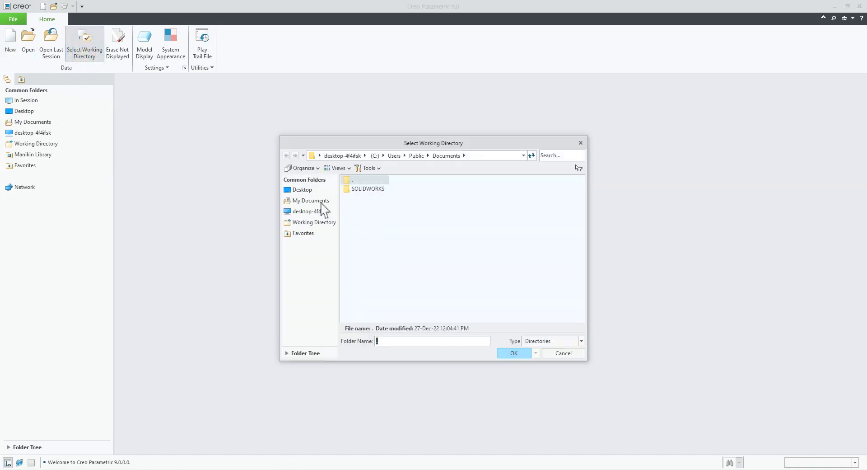
{"action": "left_click", "coordinate": [306, 190]}
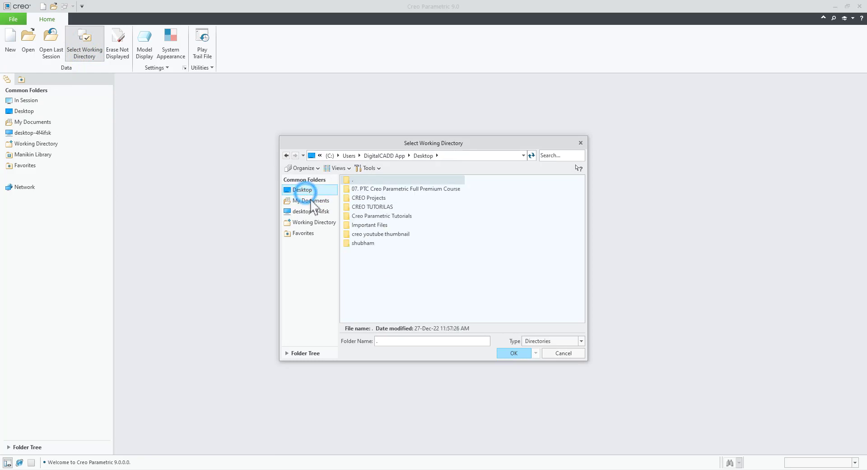
{"action": "left_click", "coordinate": [387, 208]}
{"action": "double_click", "coordinate": [387, 208]}
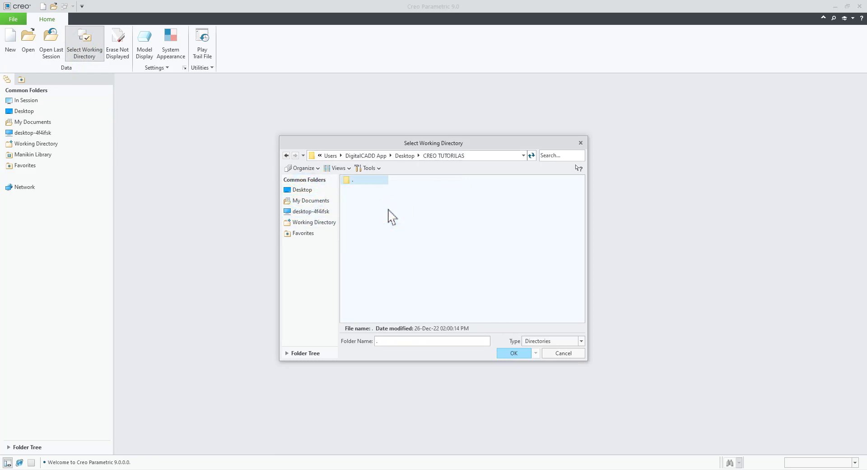
{"action": "left_click", "coordinate": [512, 355]}
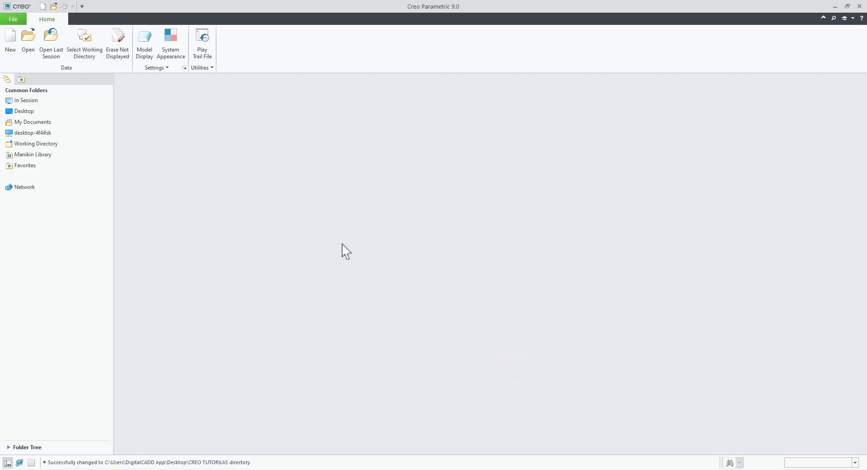
Create a new solid part named Tutorial_04.
{"action": "left_click", "coordinate": [9, 43]}
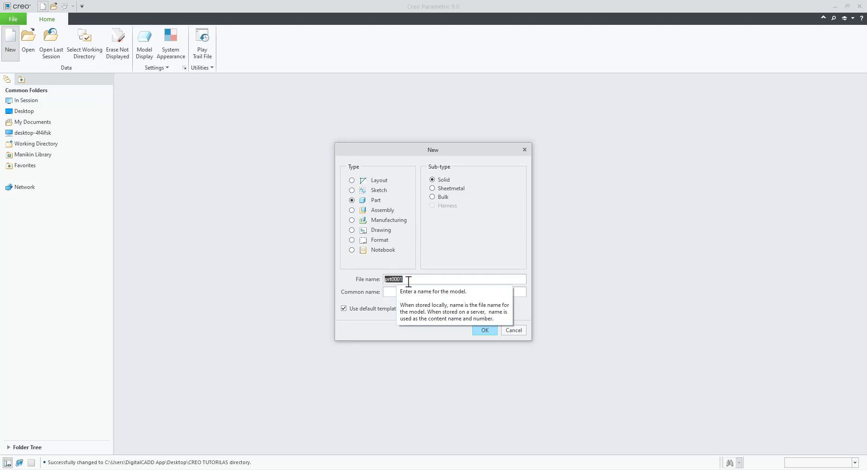
{"action": "type", "text": "Tutorial_04"}
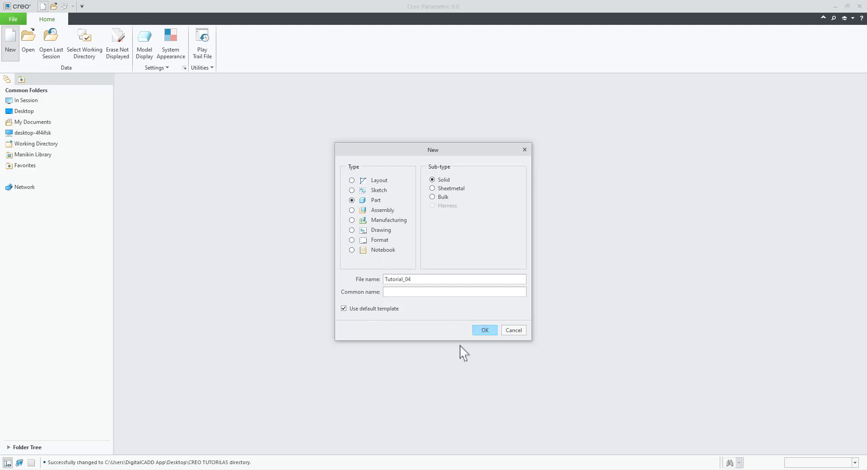
{"action": "left_click", "coordinate": [481, 327]}
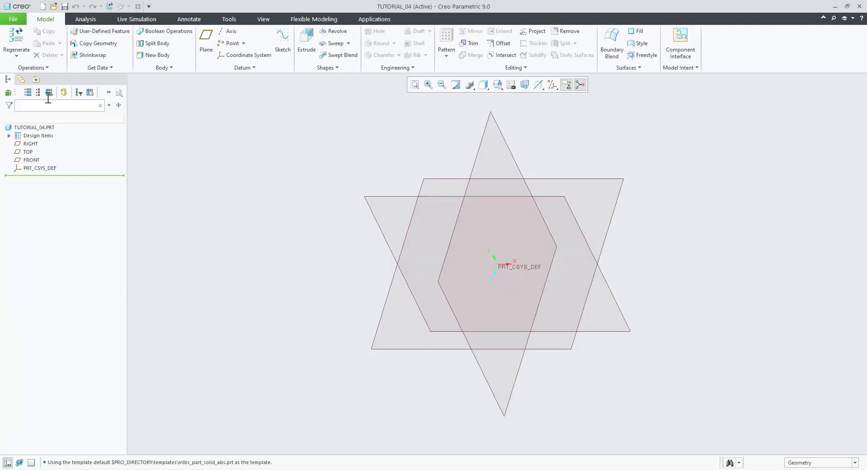
In Creo Options, make Isometric the default model orientation.
{"action": "left_click", "coordinate": [18, 21]}
{"action": "left_click", "coordinate": [30, 222]}
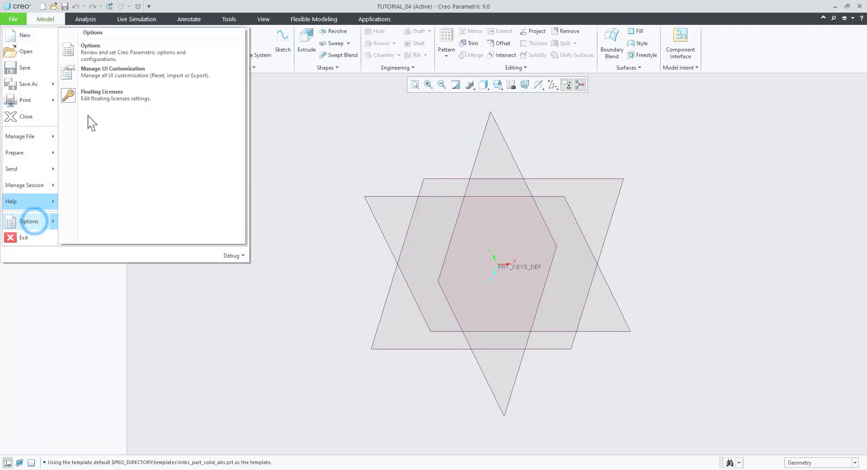
{"action": "left_click", "coordinate": [80, 49]}
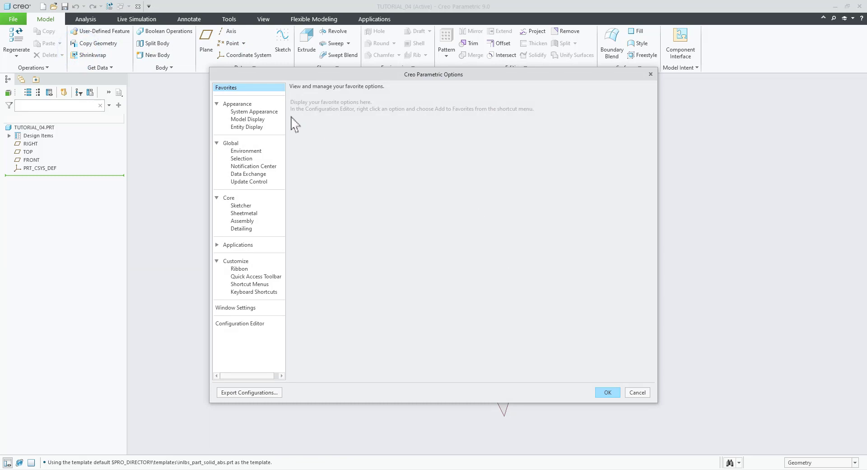
{"action": "left_click", "coordinate": [269, 111]}
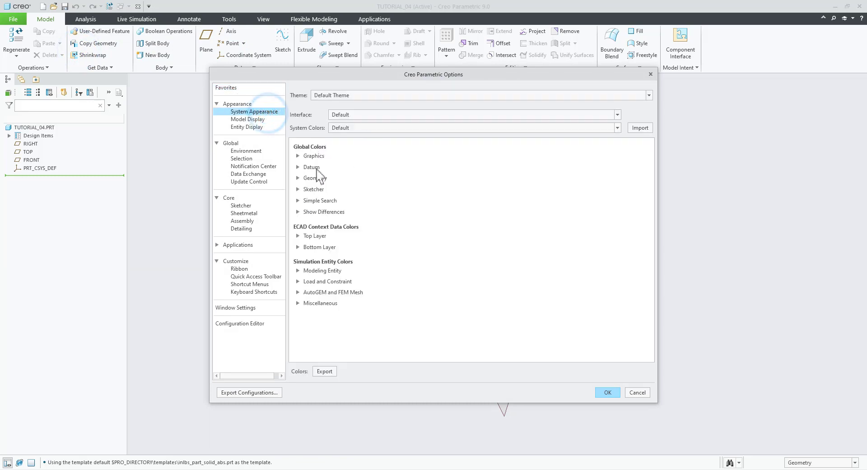
{"action": "left_click", "coordinate": [261, 119]}
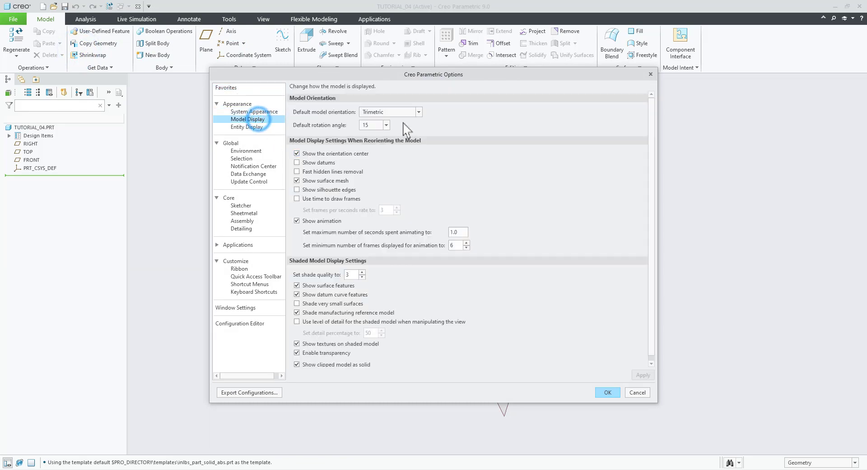
{"action": "left_click", "coordinate": [408, 112]}
{"action": "left_click", "coordinate": [387, 121]}
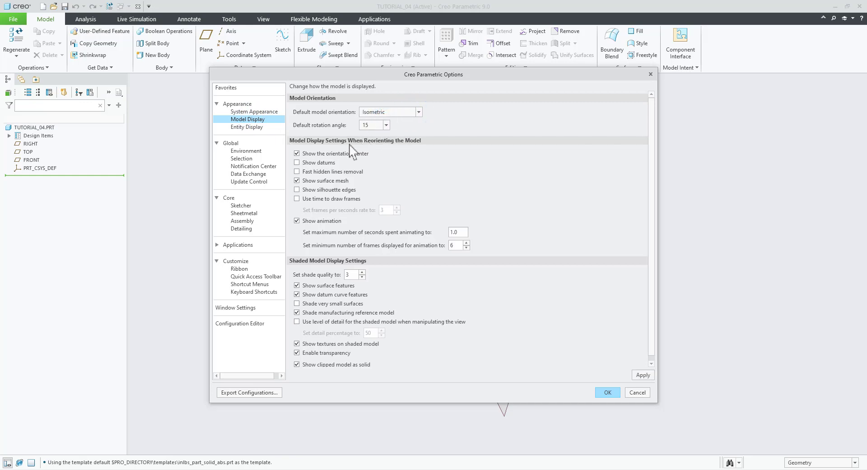
In Sketcher options, lock modified dimensions and start sketches parallel to the screen, then apply.
{"action": "left_click", "coordinate": [242, 205]}
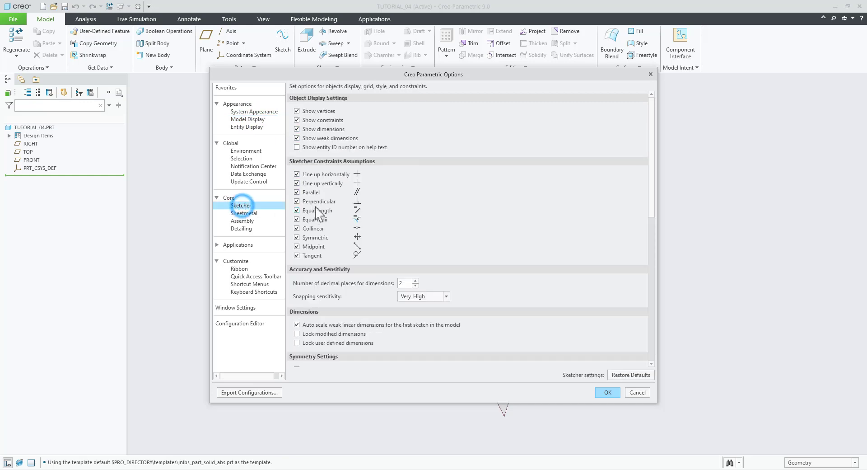
{"action": "left_click", "coordinate": [323, 334]}
{"action": "scroll", "coordinate": [375, 305], "scroll_direction": "down", "scroll_amount": 3}
{"action": "scroll", "coordinate": [374, 305], "scroll_direction": "down", "scroll_amount": 2}
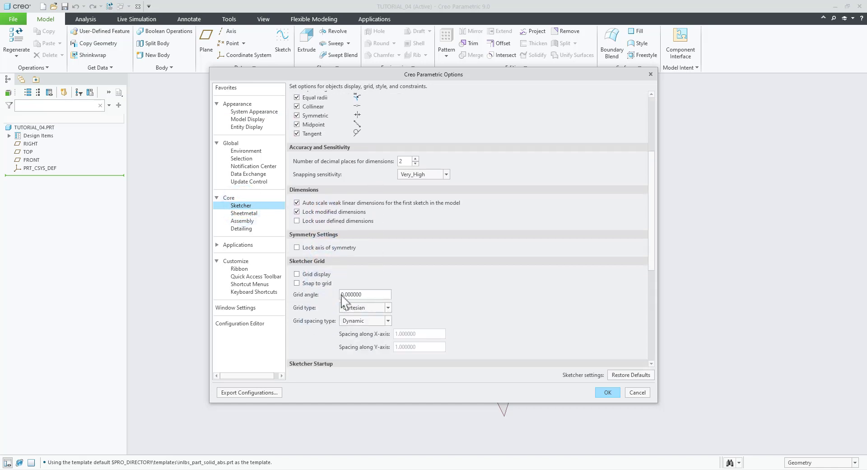
{"action": "scroll", "coordinate": [347, 334], "scroll_direction": "down", "scroll_amount": 3}
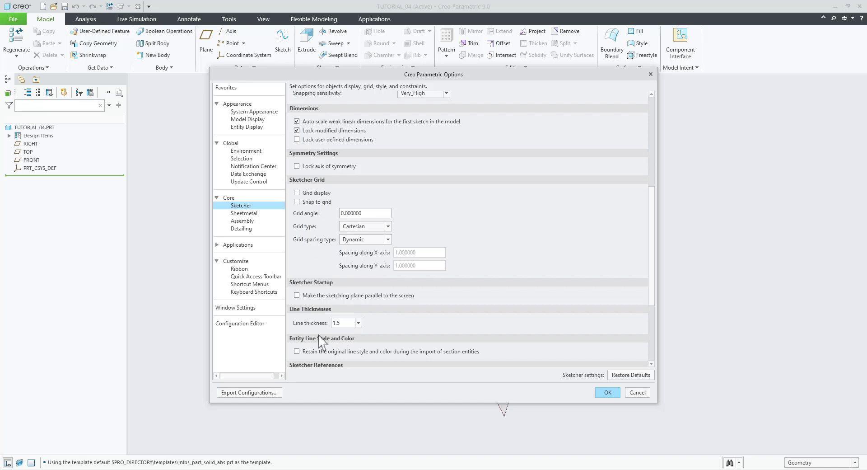
{"action": "left_click", "coordinate": [317, 295]}
{"action": "scroll", "coordinate": [350, 323], "scroll_direction": "up", "scroll_amount": 1}
{"action": "left_click", "coordinate": [606, 395]}
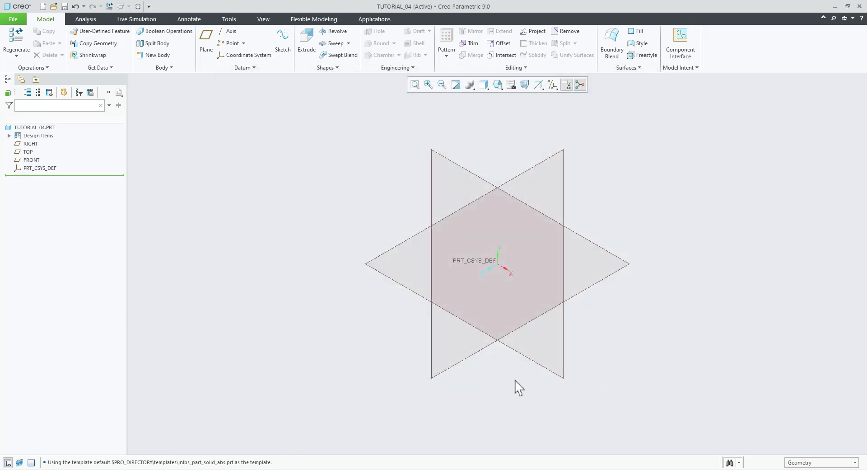
Glance at the PDF book, then start a sketch on the FRONT datum plane.
{"action": "left_click", "coordinate": [243, 465]}
{"action": "scroll", "coordinate": [459, 273], "scroll_direction": "up", "scroll_amount": 5}
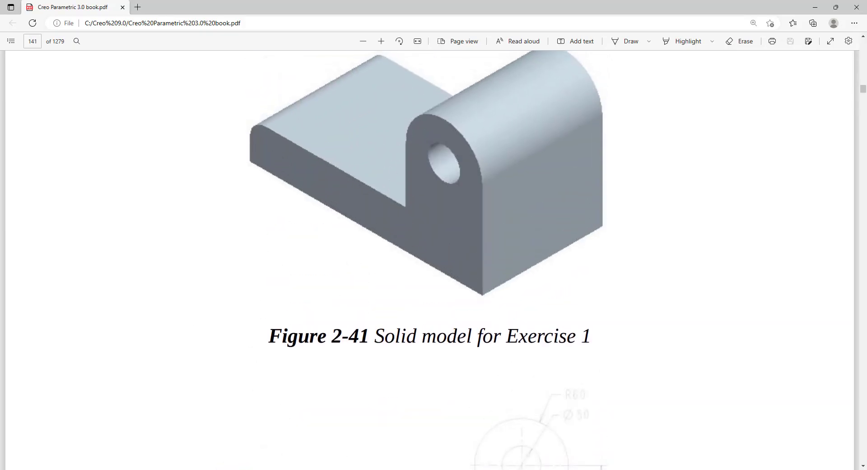
{"action": "left_click", "coordinate": [279, 465]}
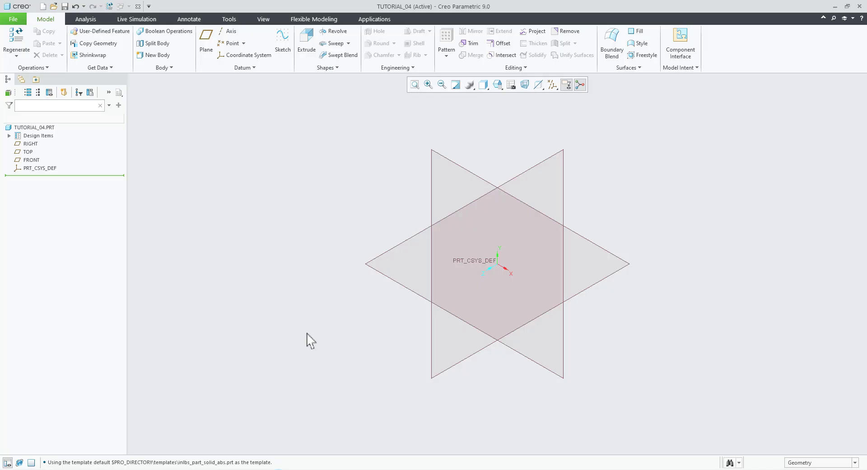
{"action": "left_click", "coordinate": [445, 160]}
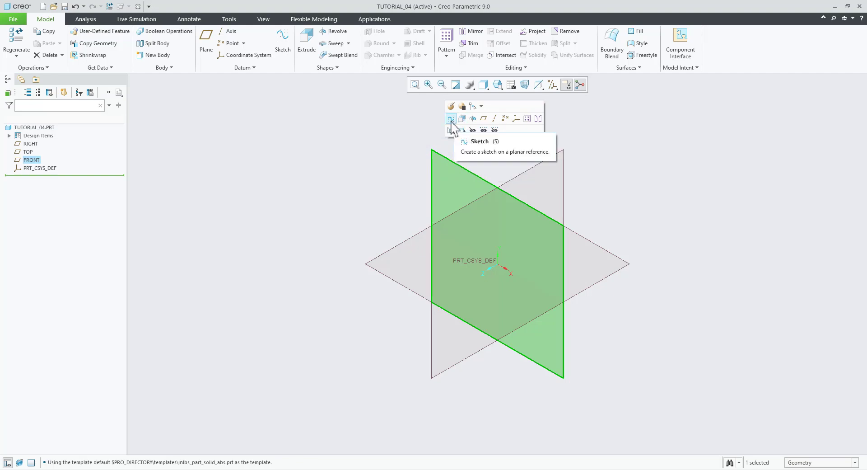
{"action": "left_click", "coordinate": [450, 119]}
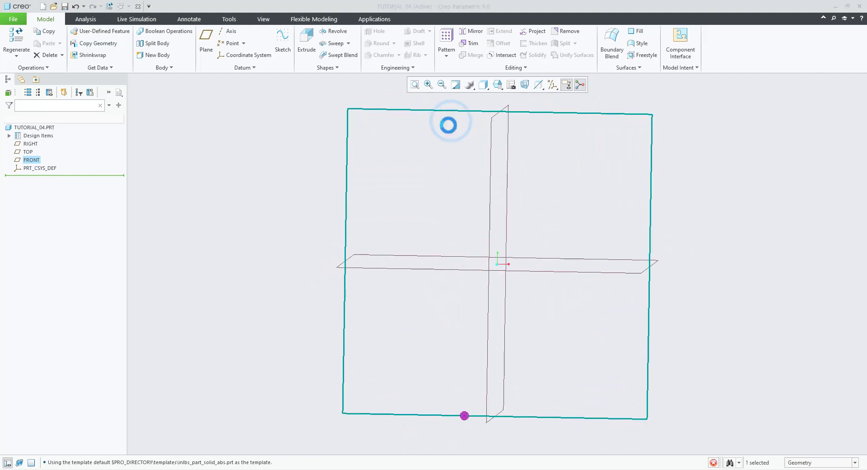
Bring Figure 2-42 into view in the PDF for reference while sketching.
{"action": "key", "text": "alt+Tab"}
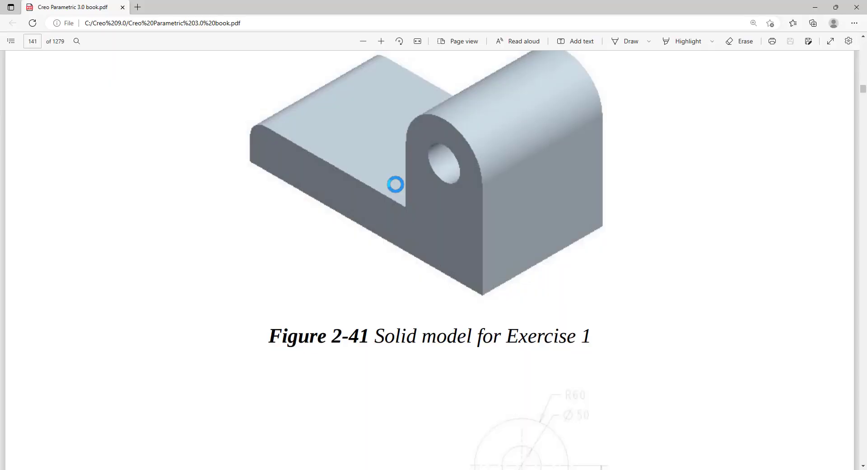
{"action": "scroll", "coordinate": [419, 306], "scroll_direction": "down", "scroll_amount": 4}
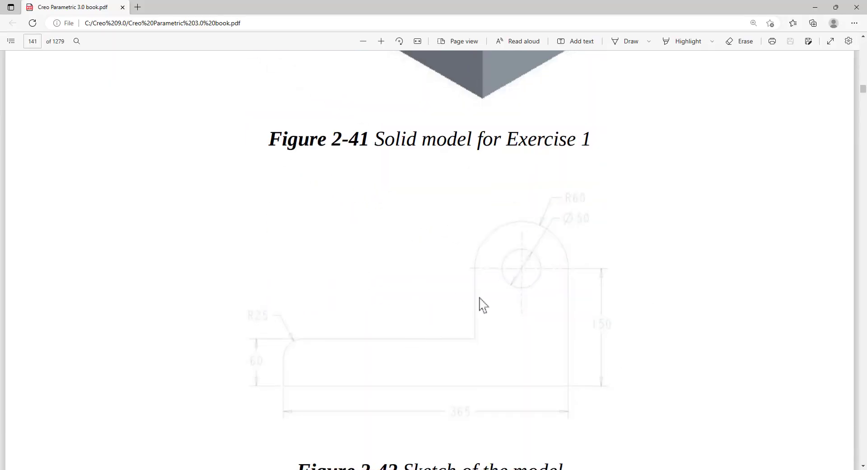
{"action": "key", "text": "alt+Tab"}
{"action": "scroll", "coordinate": [474, 311], "scroll_direction": "up", "scroll_amount": 2}
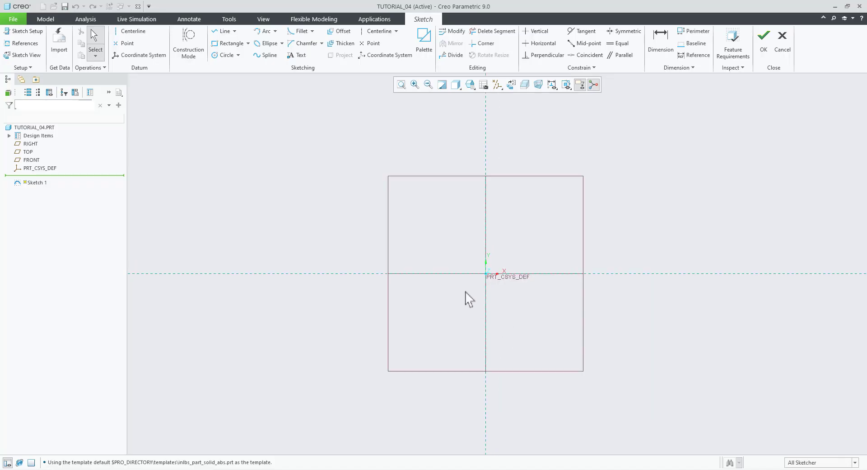
{"action": "scroll", "coordinate": [467, 300], "scroll_direction": "up", "scroll_amount": 1}
{"action": "scroll", "coordinate": [510, 157], "scroll_direction": "down", "scroll_amount": 2}
{"action": "scroll", "coordinate": [486, 284], "scroll_direction": "down", "scroll_amount": 1}
{"action": "scroll", "coordinate": [533, 185], "scroll_direction": "up", "scroll_amount": 1}
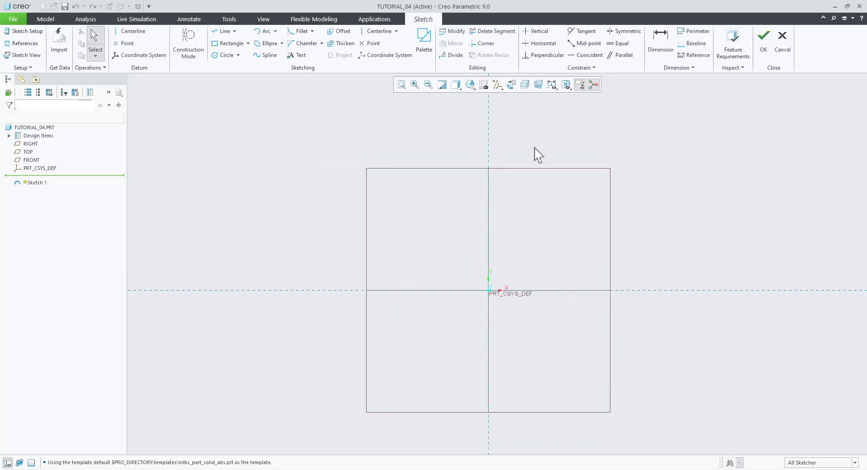
{"action": "scroll", "coordinate": [536, 152], "scroll_direction": "down", "scroll_amount": 1}
{"action": "key", "text": "alt+Tab"}
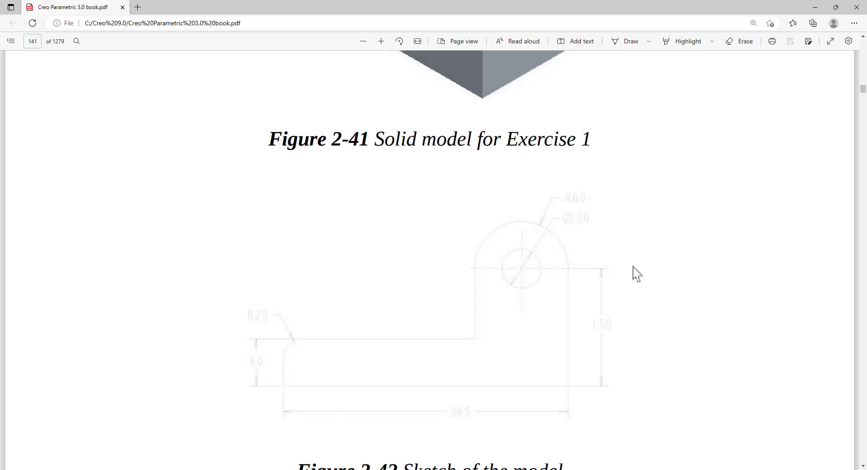
Draw the L-shaped outline as a chain of lines from the vertical axis through the origin.
{"action": "key", "text": "alt+Tab"}
{"action": "left_click", "coordinate": [223, 30]}
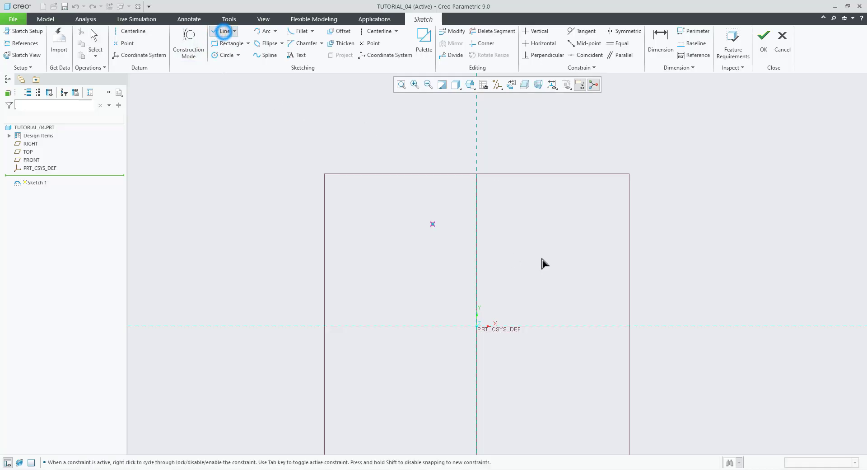
{"action": "left_click", "coordinate": [478, 138]}
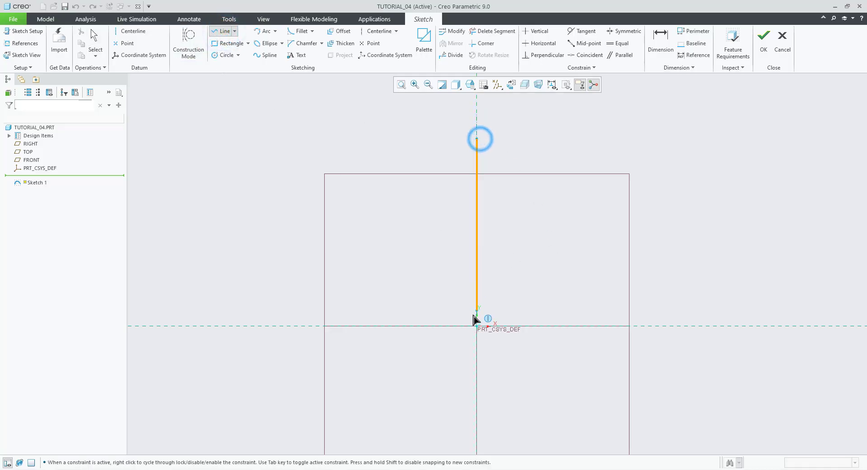
{"action": "left_click", "coordinate": [477, 325]}
{"action": "left_click", "coordinate": [174, 326]}
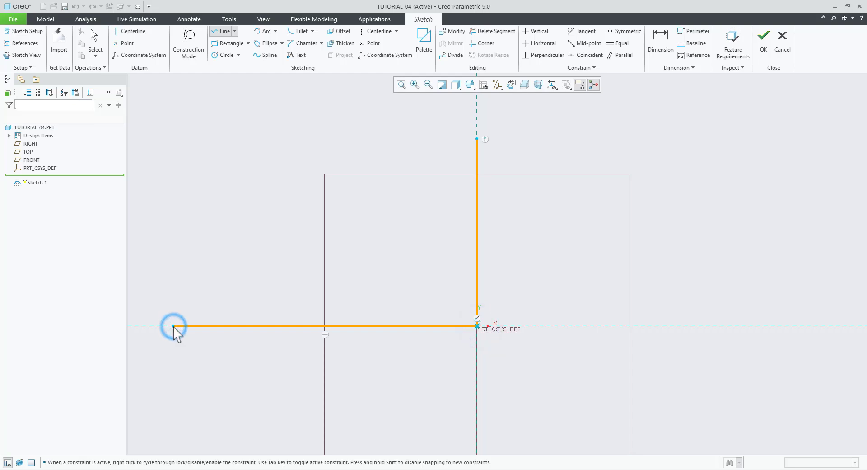
{"action": "left_click", "coordinate": [173, 253]}
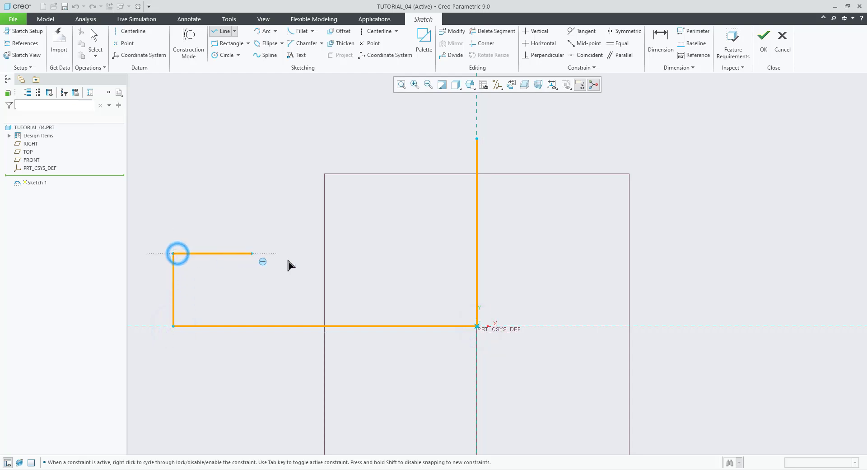
{"action": "left_click", "coordinate": [370, 253]}
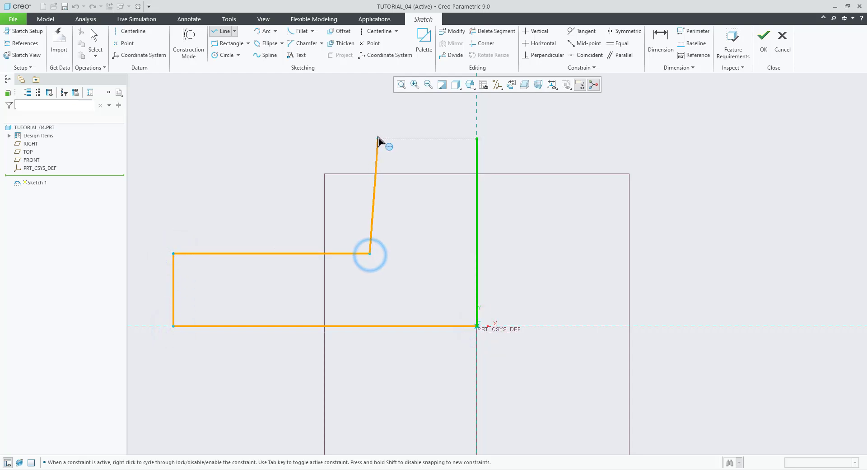
{"action": "left_click", "coordinate": [370, 139]}
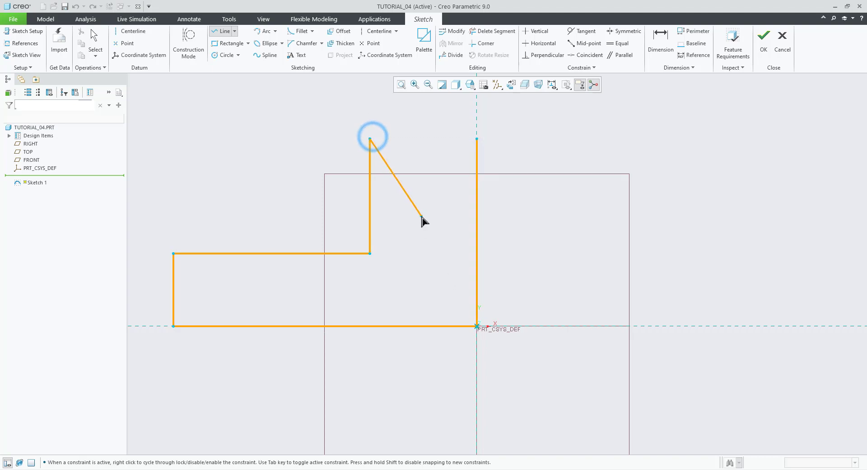
{"action": "middle_click", "coordinate": [409, 234]}
Join the tops of the two vertical edges with a three-point arc.
{"action": "left_click", "coordinate": [274, 31]}
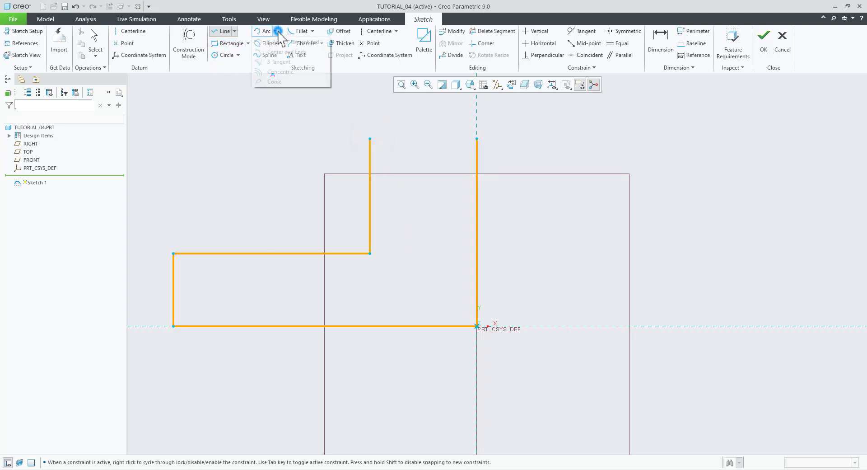
{"action": "left_click", "coordinate": [277, 42]}
{"action": "left_click", "coordinate": [370, 138]}
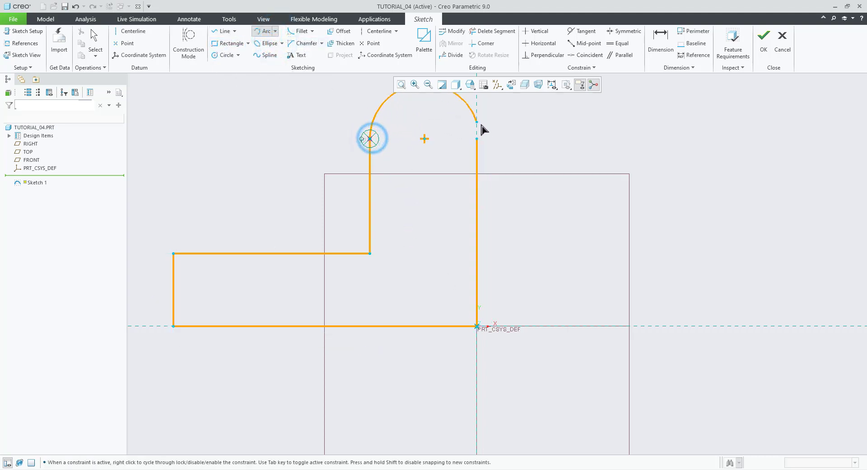
{"action": "left_click", "coordinate": [477, 139]}
Change the bottom width from 506.11 to 365, rescaling the whole sketch proportionally.
{"action": "middle_click", "coordinate": [537, 250]}
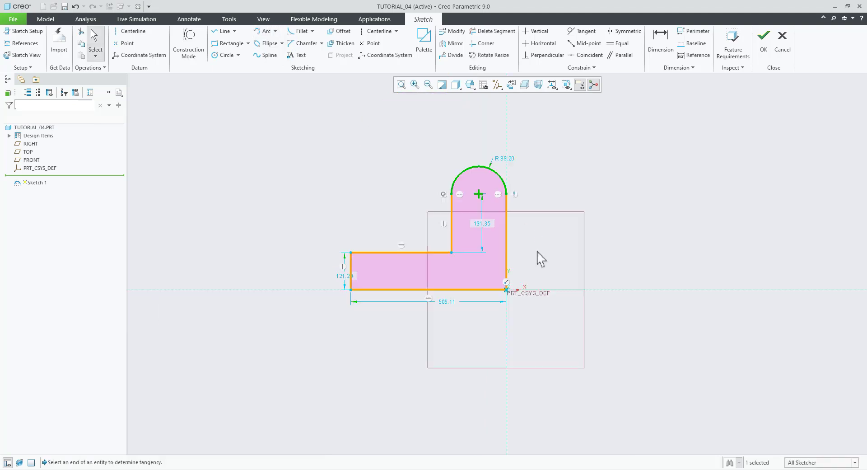
{"action": "scroll", "coordinate": [533, 266], "scroll_direction": "up", "scroll_amount": 3}
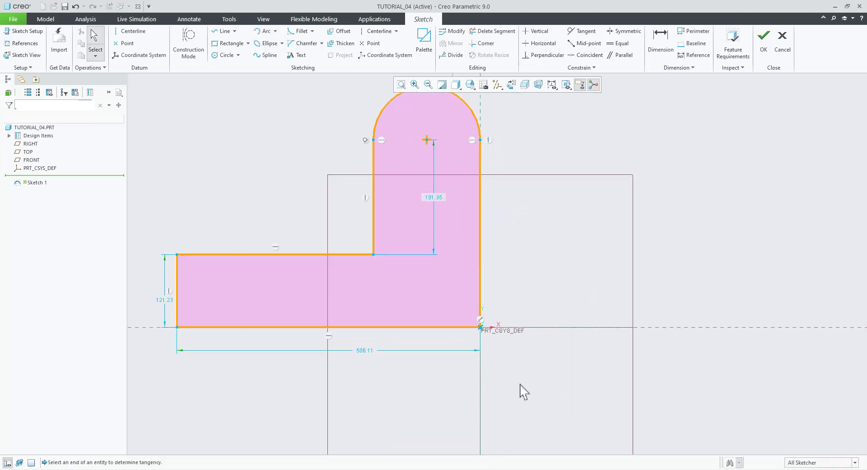
{"action": "key", "text": "alt+Tab"}
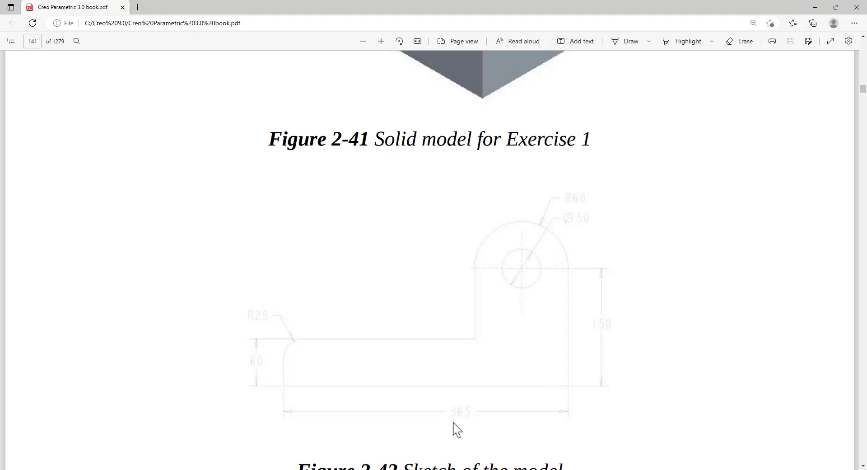
{"action": "key", "text": "alt+Tab"}
{"action": "double_click", "coordinate": [365, 350]}
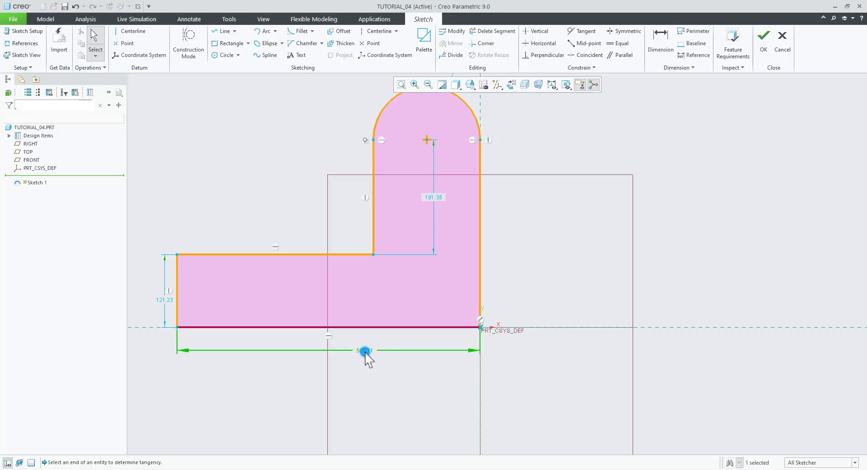
{"action": "type", "text": "365"}
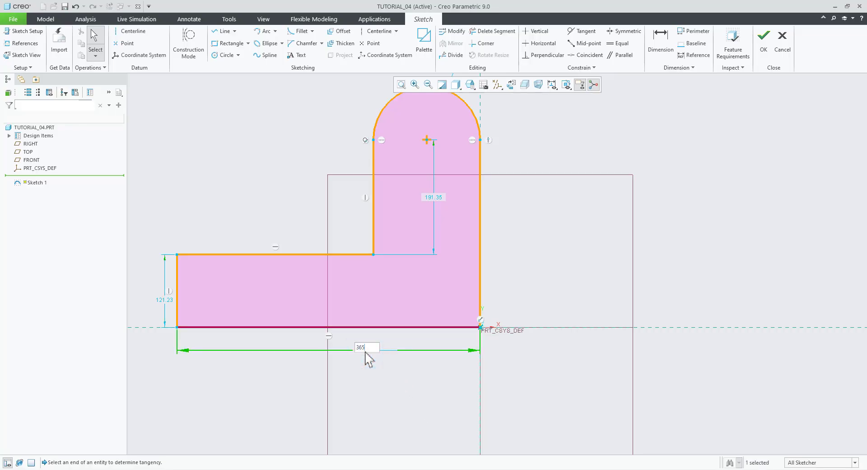
{"action": "key", "text": "Return"}
{"action": "left_click", "coordinate": [576, 224]}
{"action": "key", "text": "alt+Tab"}
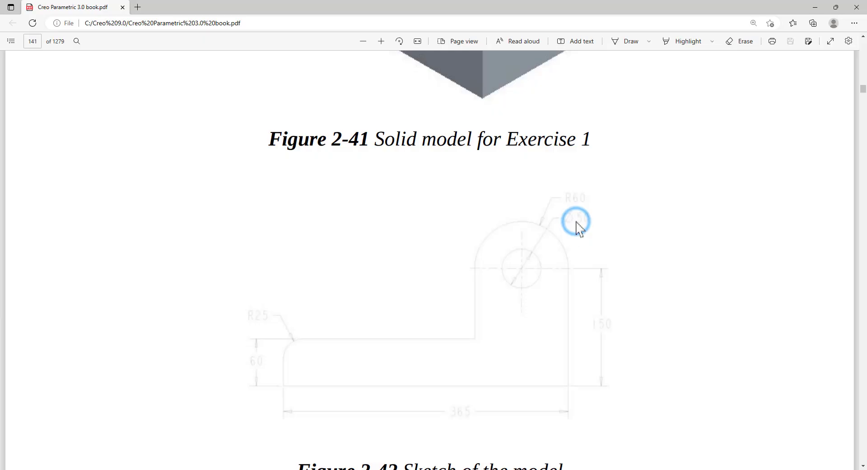
{"action": "key", "text": "alt+Tab"}
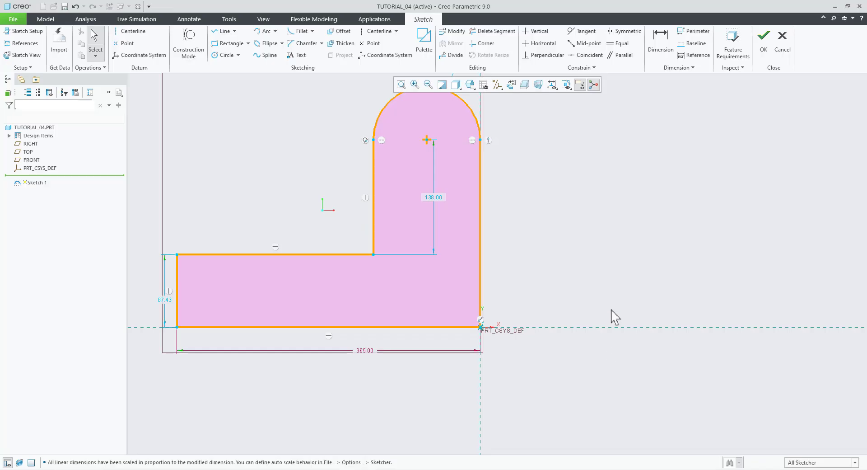
Add a 150 vertical dimension from the bottom edge to the arc centre.
{"action": "left_click", "coordinate": [668, 45]}
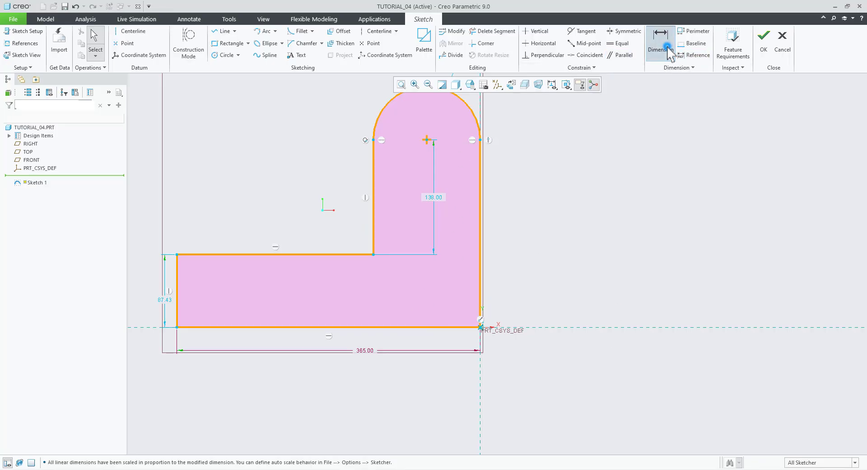
{"action": "left_click", "coordinate": [447, 326]}
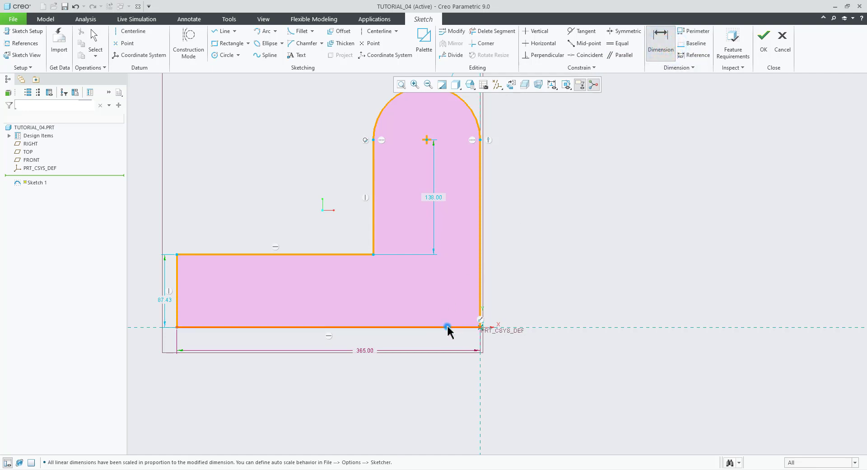
{"action": "left_click", "coordinate": [426, 140]}
{"action": "middle_click", "coordinate": [549, 253]}
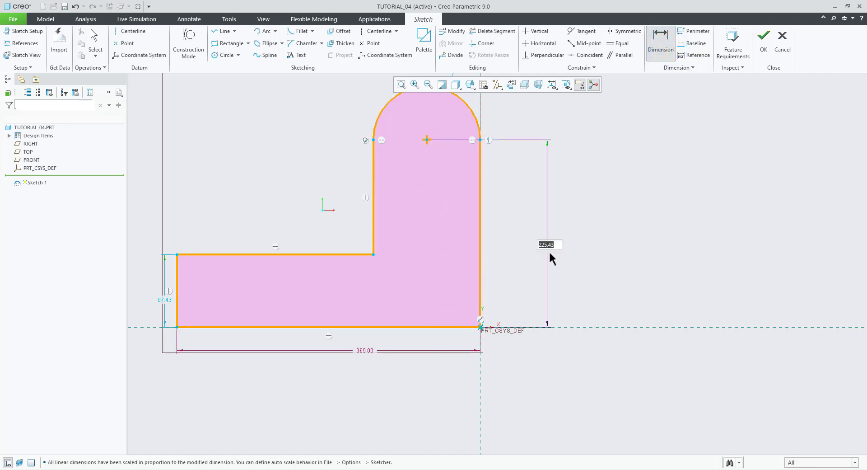
{"action": "type", "text": "0"}
{"action": "key", "text": "Return"}
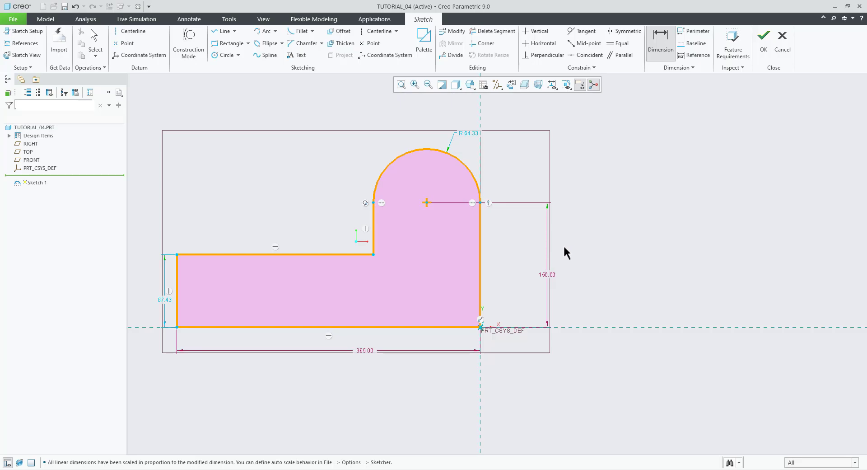
{"action": "key", "text": "alt+Tab"}
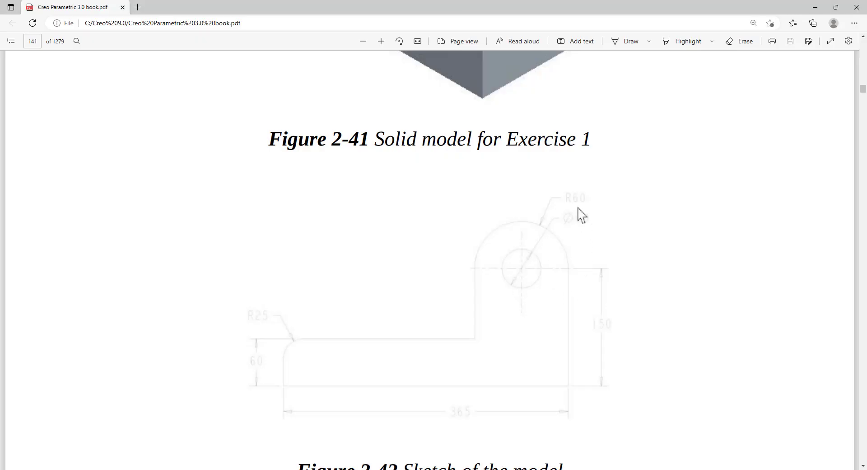
{"action": "key", "text": "alt+Tab"}
Set the arc radius to R 60 and left height to 60, then reposition the 365 and 150 dimensions.
{"action": "double_click", "coordinate": [467, 133]}
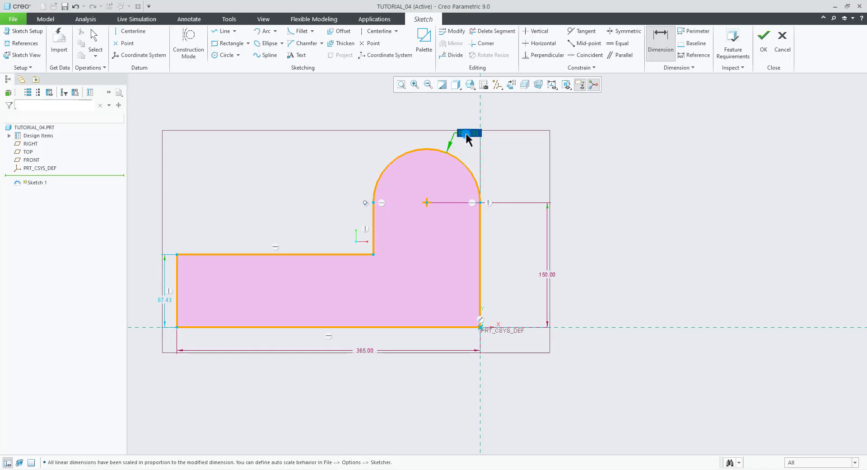
{"action": "type", "text": "60"}
{"action": "key", "text": "Return"}
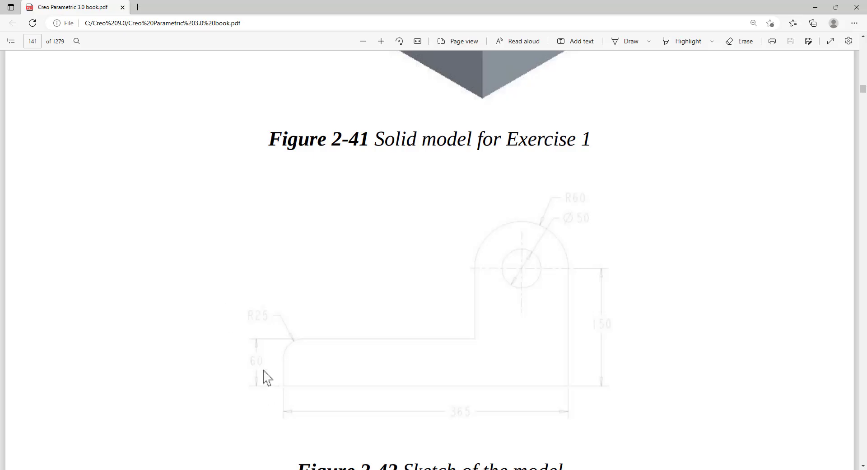
{"action": "key", "text": "alt+Tab"}
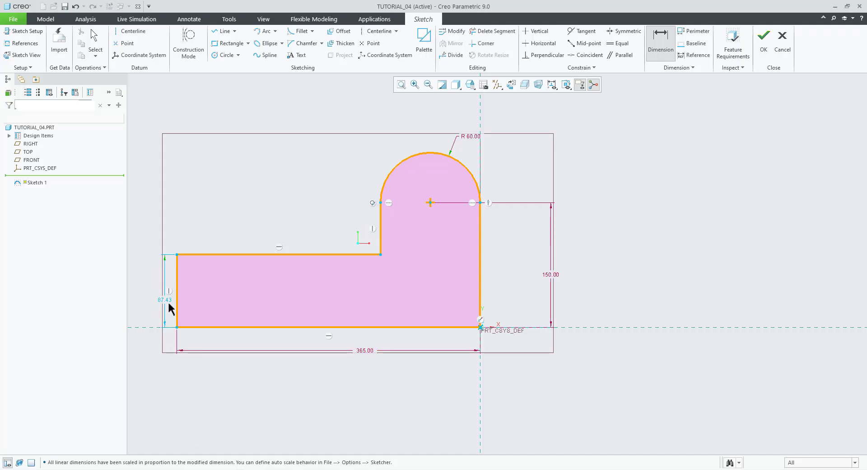
{"action": "double_click", "coordinate": [167, 300]}
{"action": "type", "text": "60"}
{"action": "key", "text": "Return"}
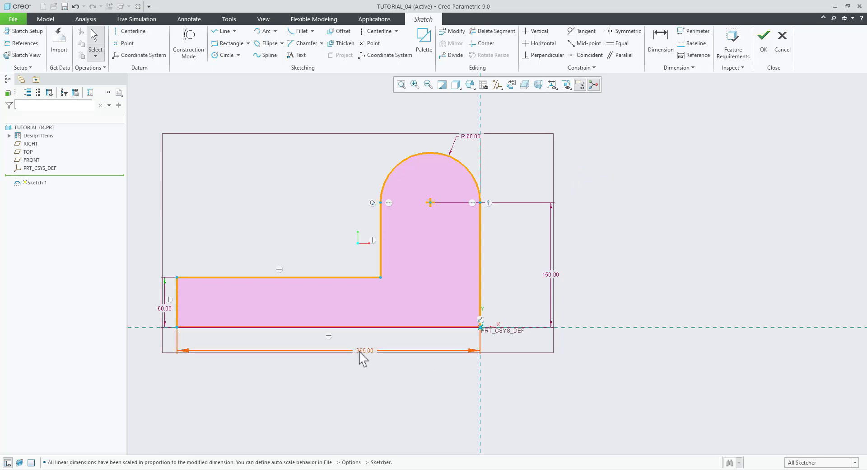
{"action": "left_click_drag", "start_coordinate": [359, 353], "coordinate": [354, 373]}
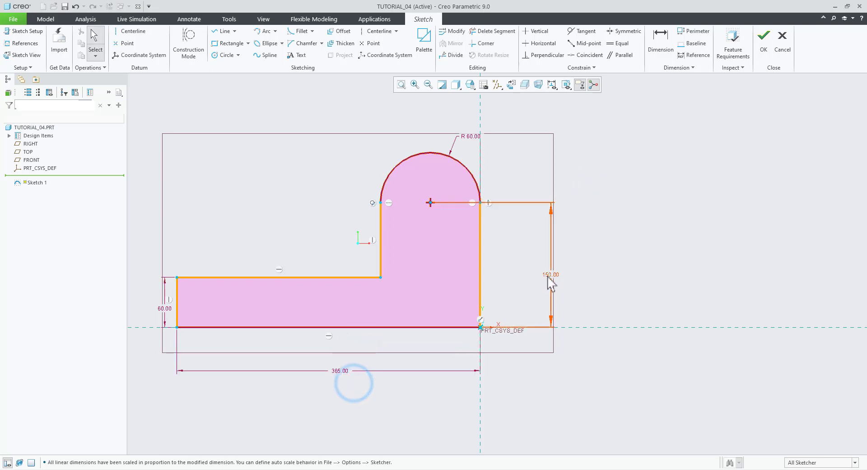
{"action": "left_click_drag", "start_coordinate": [551, 282], "coordinate": [508, 271]}
{"action": "left_click", "coordinate": [632, 244]}
Refit the sketch and hide the datum plane display.
{"action": "key", "text": "ctrl+d"}
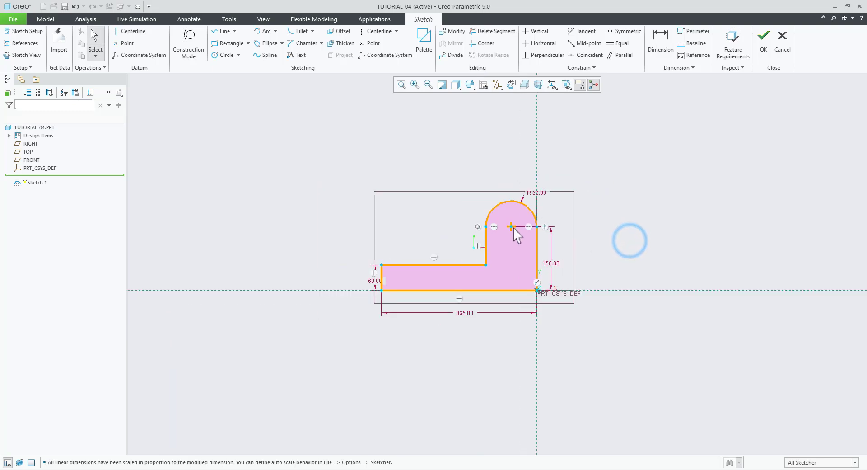
{"action": "scroll", "coordinate": [513, 226], "scroll_direction": "down", "scroll_amount": 3}
{"action": "left_click", "coordinate": [497, 84]}
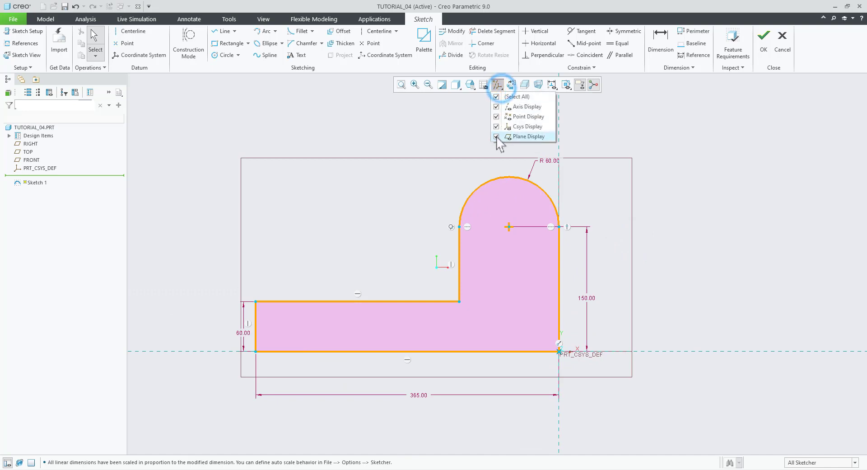
{"action": "left_click", "coordinate": [496, 136]}
{"action": "left_click", "coordinate": [736, 220]}
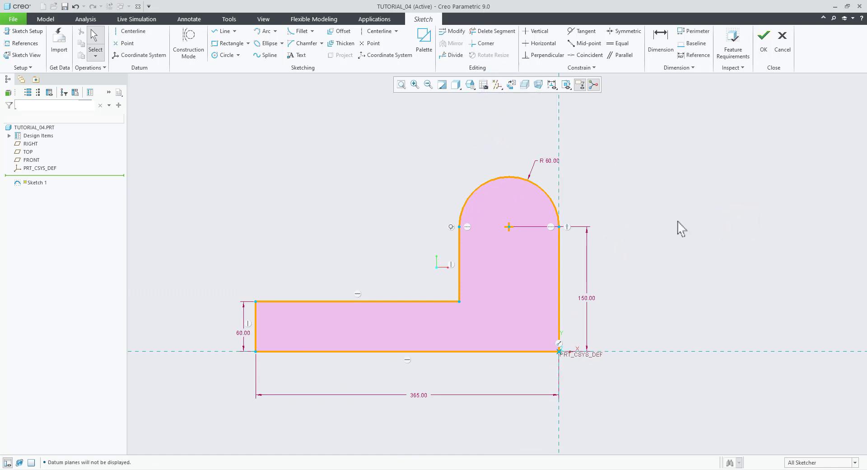
Turn off the sketch constraint symbols, then compare with the PDF drawing.
{"action": "scroll", "coordinate": [677, 221], "scroll_direction": "down", "scroll_amount": 1}
{"action": "left_click", "coordinate": [566, 85]}
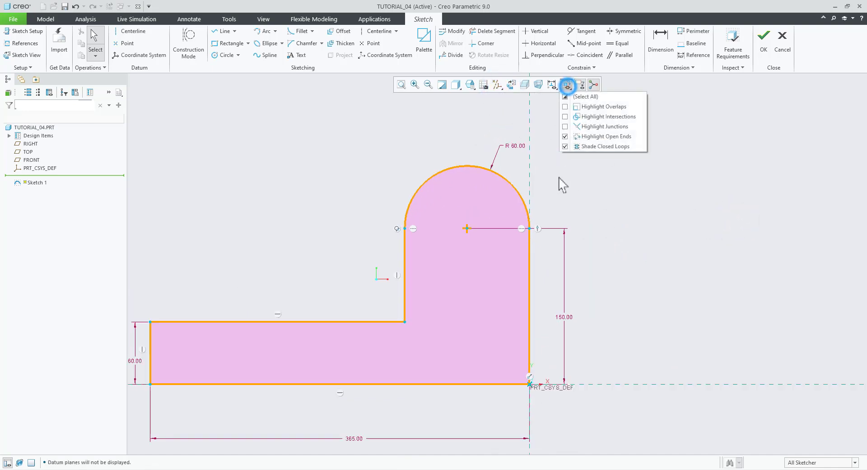
{"action": "left_click", "coordinate": [574, 170]}
{"action": "left_click", "coordinate": [553, 84]}
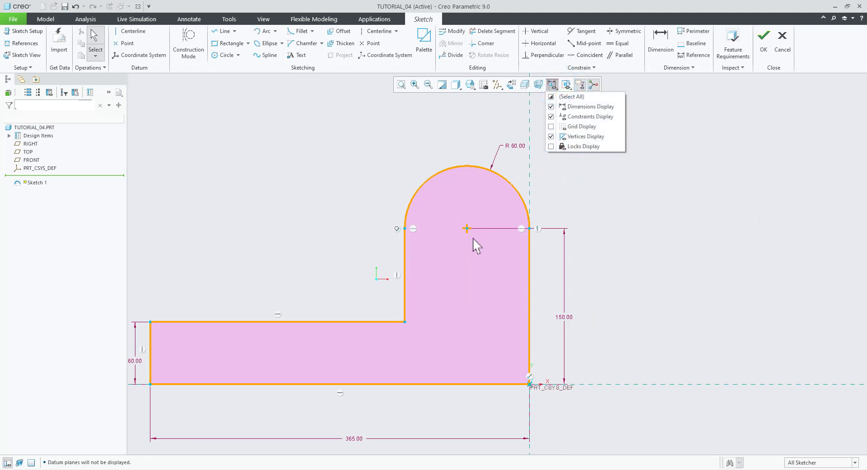
{"action": "left_click", "coordinate": [551, 116]}
{"action": "left_click", "coordinate": [634, 224]}
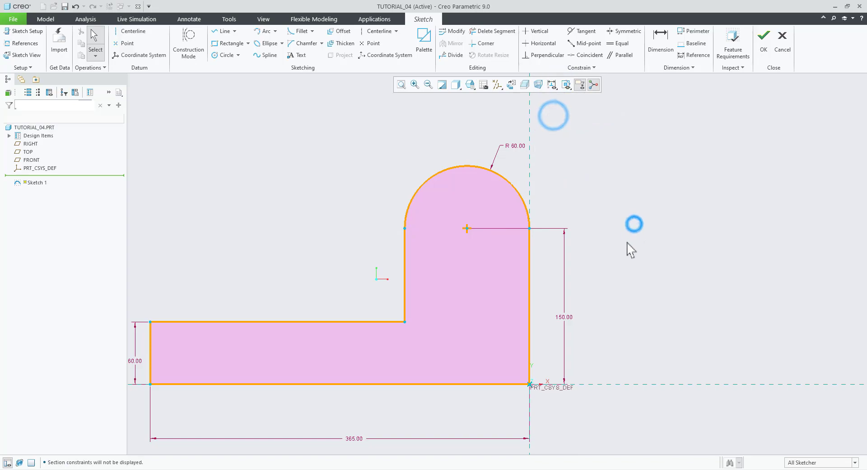
{"action": "key", "text": "alt+Tab"}
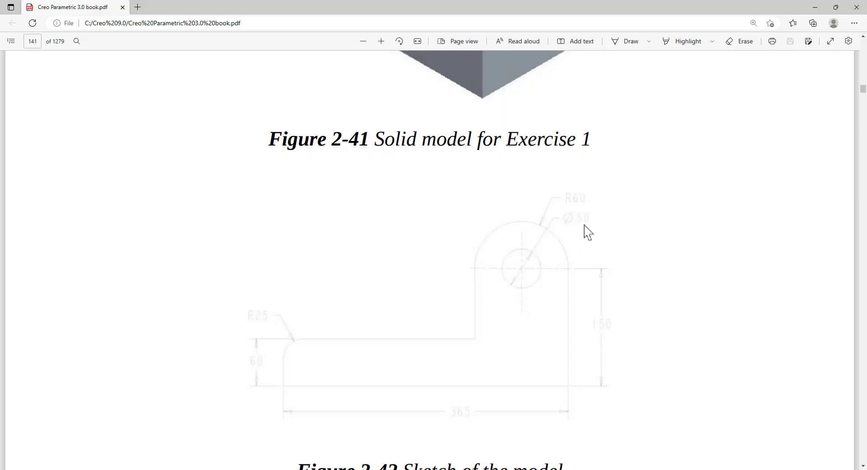
{"action": "key", "text": "alt+Tab"}
Draw a circle at the arc centre and set its diameter to Ø 50.
{"action": "left_click", "coordinate": [225, 57]}
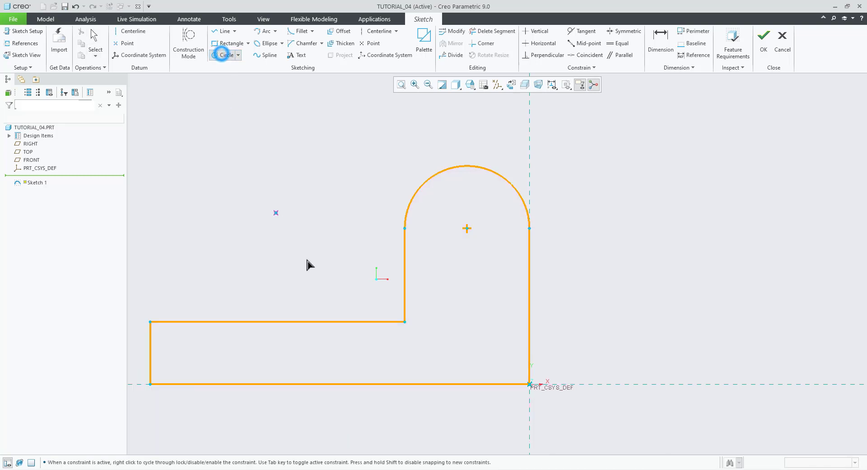
{"action": "left_click", "coordinate": [467, 228]}
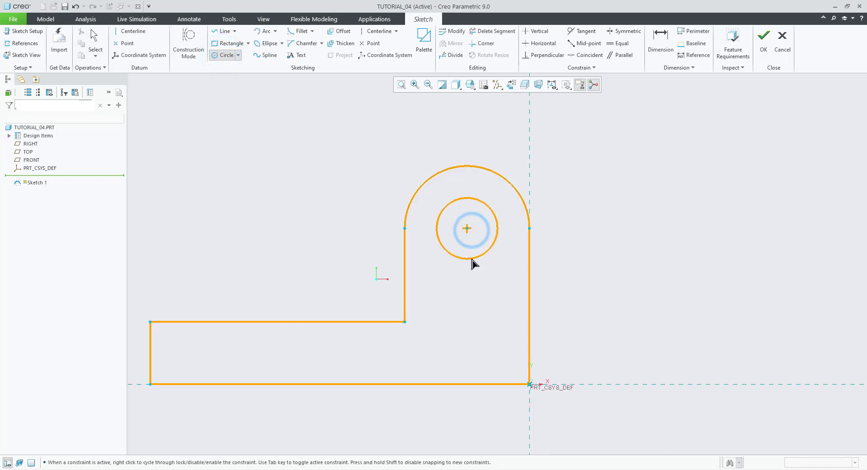
{"action": "left_click", "coordinate": [469, 258]}
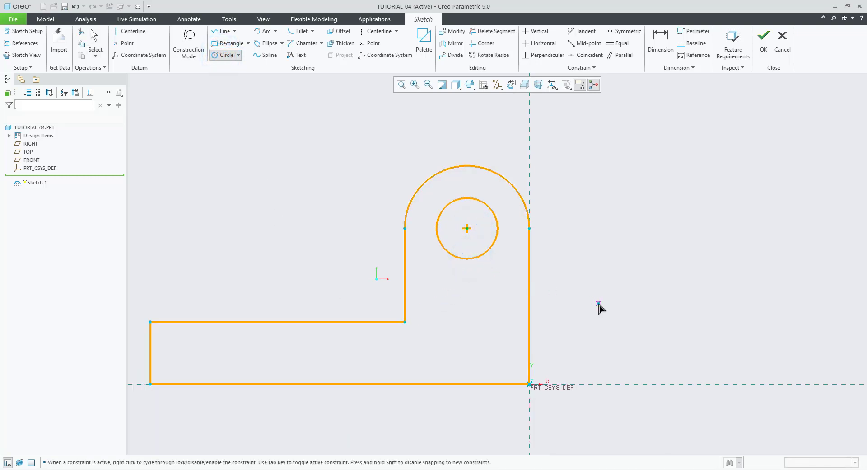
{"action": "middle_click", "coordinate": [599, 309]}
{"action": "key", "text": "alt+Tab"}
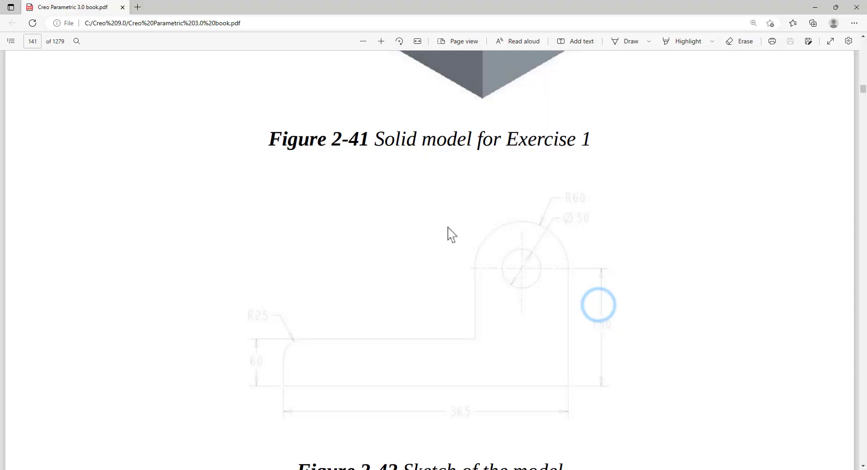
{"action": "key", "text": "alt+Tab"}
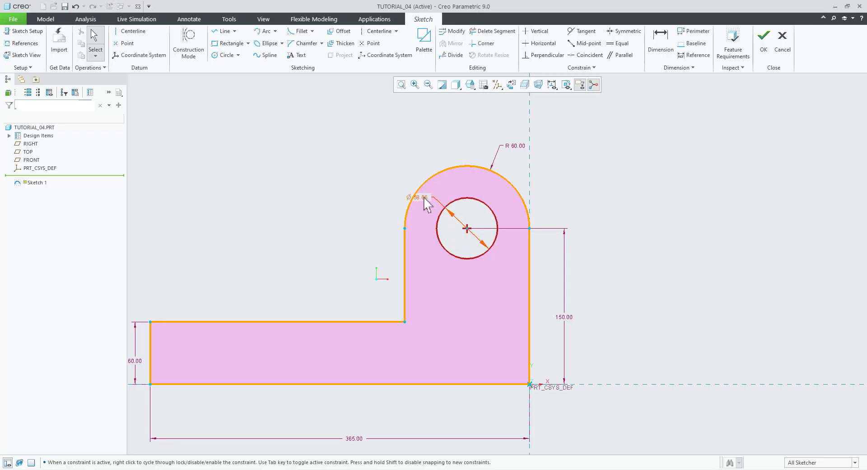
{"action": "double_click", "coordinate": [427, 194]}
{"action": "type", "text": "50"}
{"action": "key", "text": "Return"}
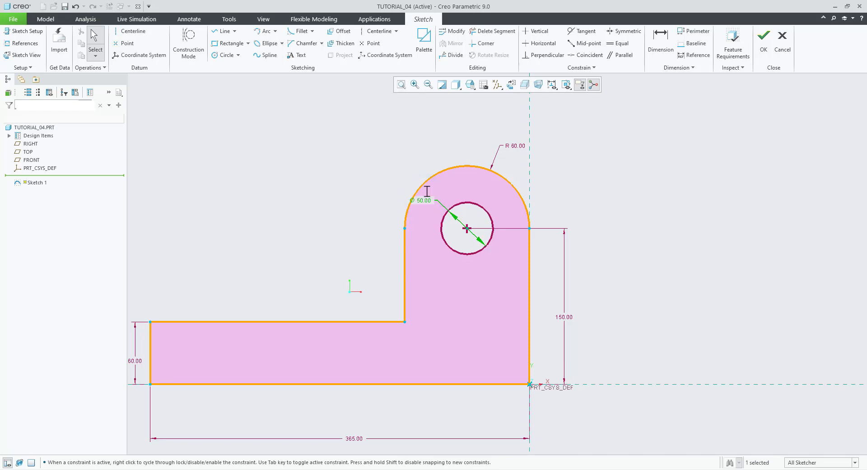
{"action": "left_click", "coordinate": [664, 211]}
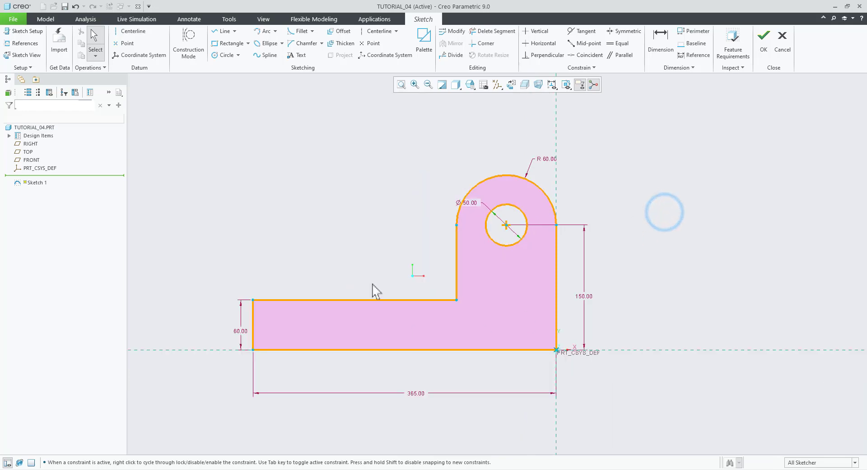
{"action": "key", "text": "alt+Tab"}
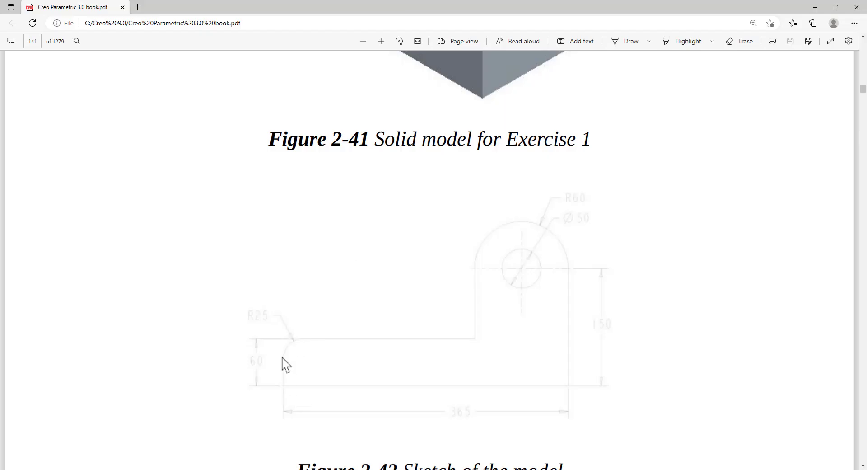
{"action": "key", "text": "alt+Tab"}
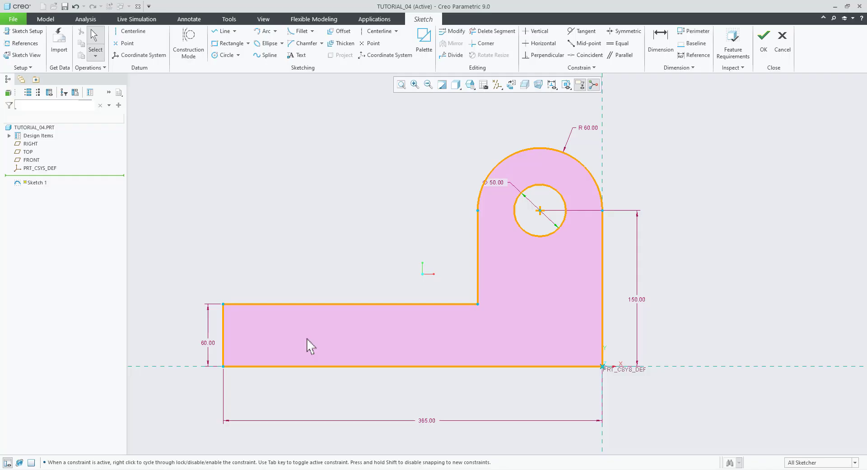
Round the lower leg's top-left corner with an R 13.57 circular fillet and move the 60 dimension left.
{"action": "left_click", "coordinate": [312, 31]}
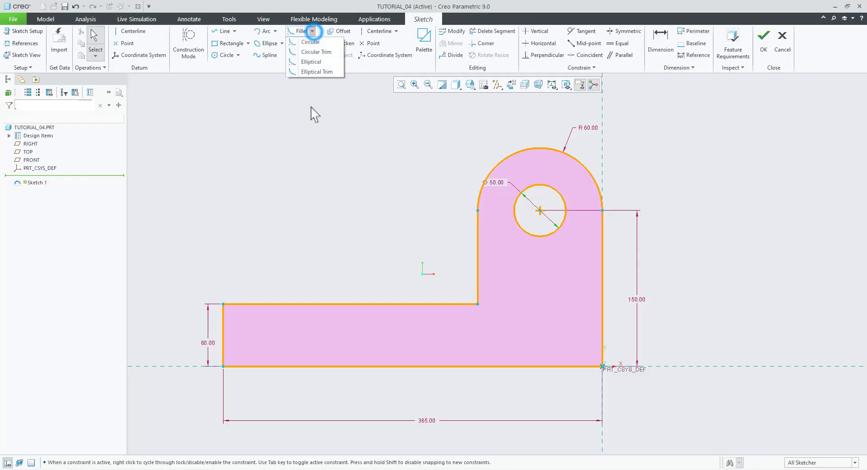
{"action": "left_click", "coordinate": [308, 43]}
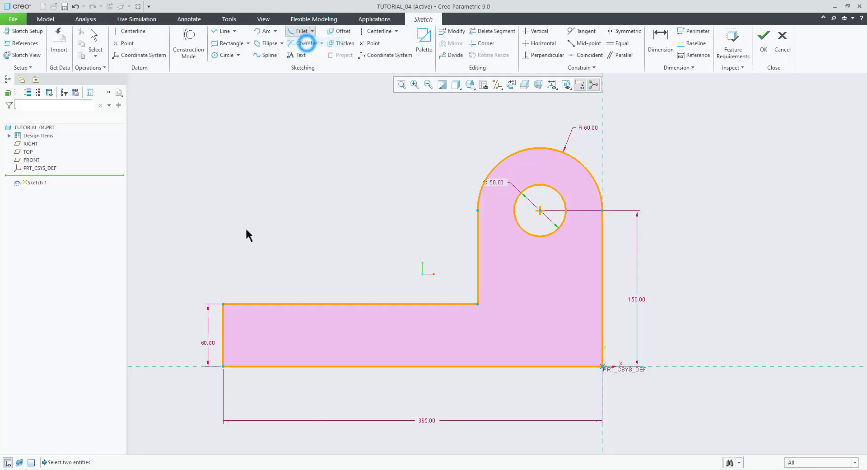
{"action": "left_click", "coordinate": [237, 303]}
{"action": "left_click", "coordinate": [223, 316]}
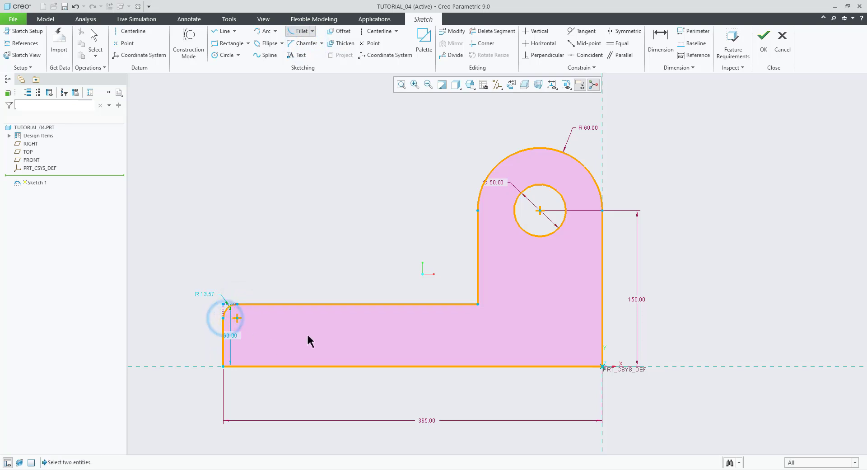
{"action": "scroll", "coordinate": [227, 351], "scroll_direction": "down", "scroll_amount": 2}
{"action": "left_click_drag", "start_coordinate": [231, 327], "coordinate": [178, 324]}
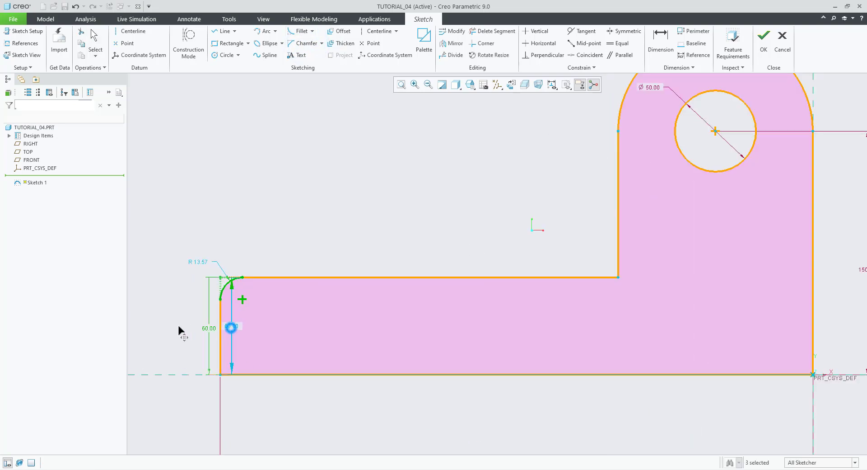
{"action": "left_click", "coordinate": [294, 402]}
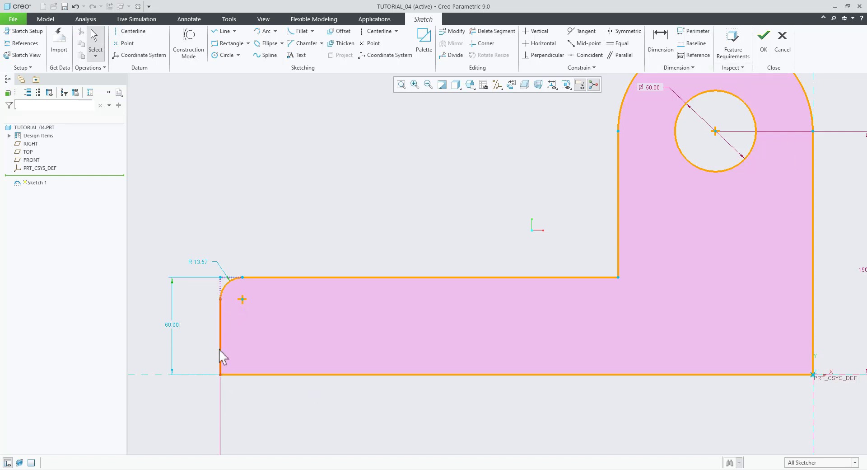
Add a 60 height dimension between the lower leg's top and bottom lines, checking the PDF.
{"action": "left_click", "coordinate": [662, 39]}
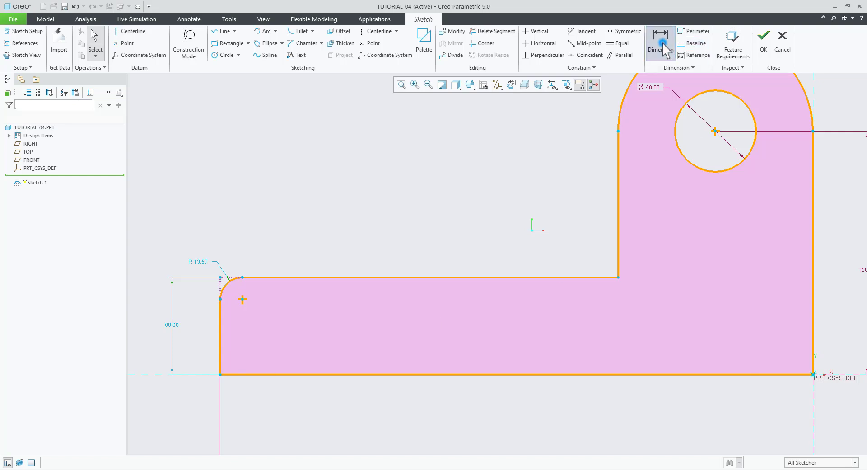
{"action": "left_click", "coordinate": [287, 278]}
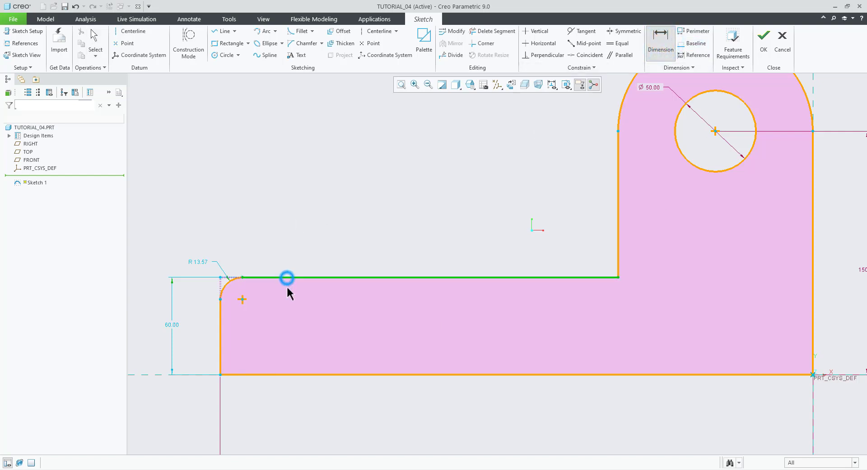
{"action": "left_click", "coordinate": [290, 373]}
{"action": "middle_click", "coordinate": [157, 343]}
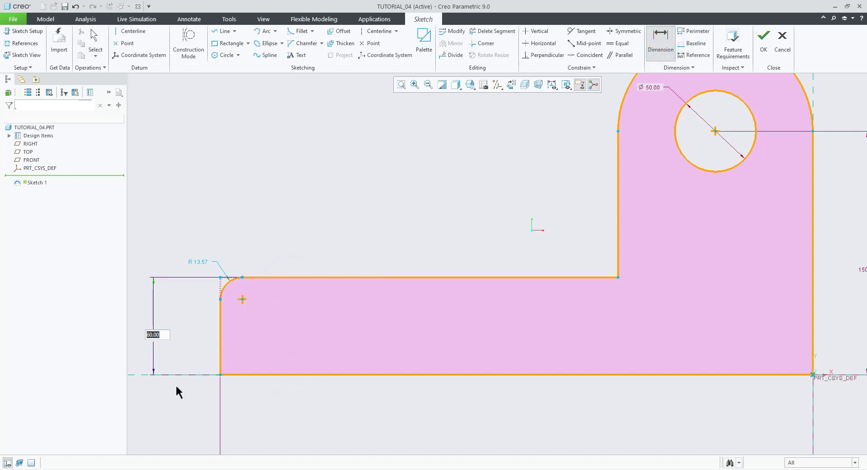
{"action": "key", "text": "Return"}
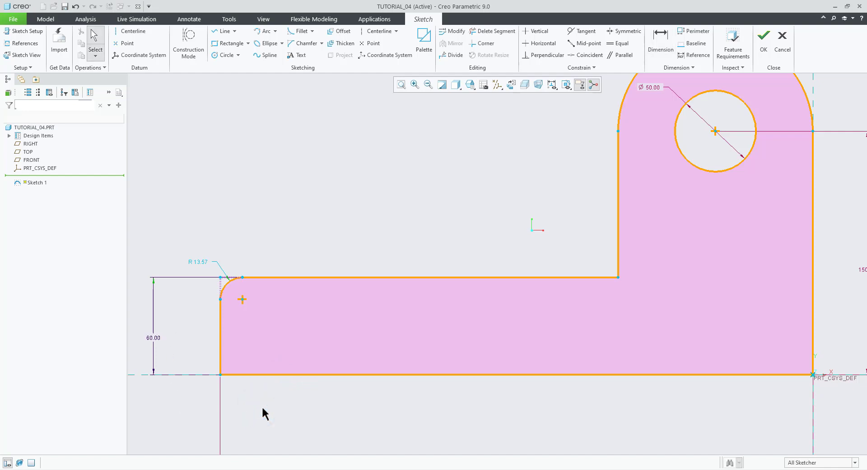
{"action": "key", "text": "alt+Tab"}
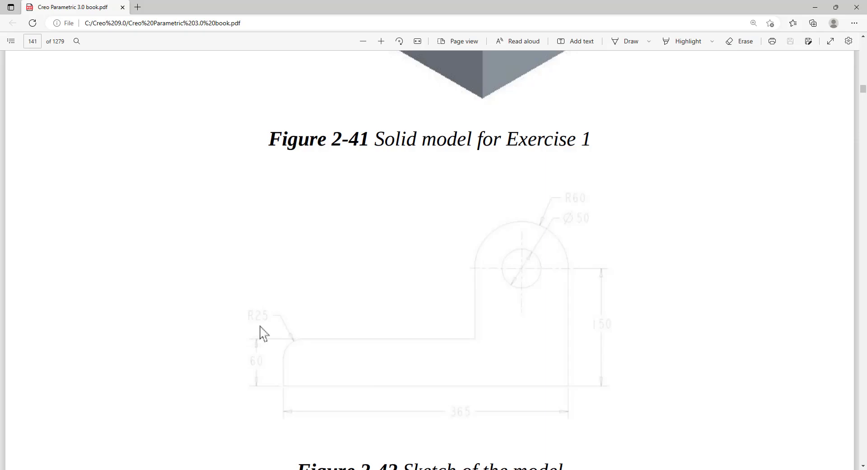
{"action": "key", "text": "alt+Tab"}
Change the corner fillet's radius dimension to R 25.
{"action": "double_click", "coordinate": [202, 262]}
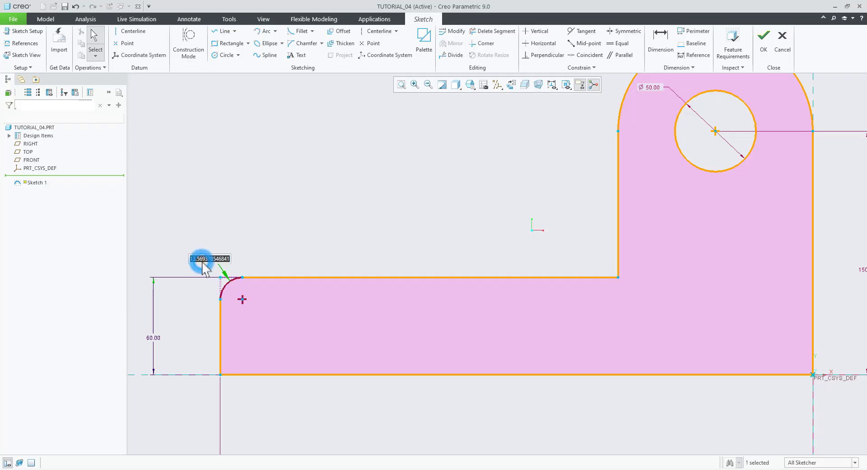
{"action": "type", "text": "15"}
{"action": "key", "text": "Return"}
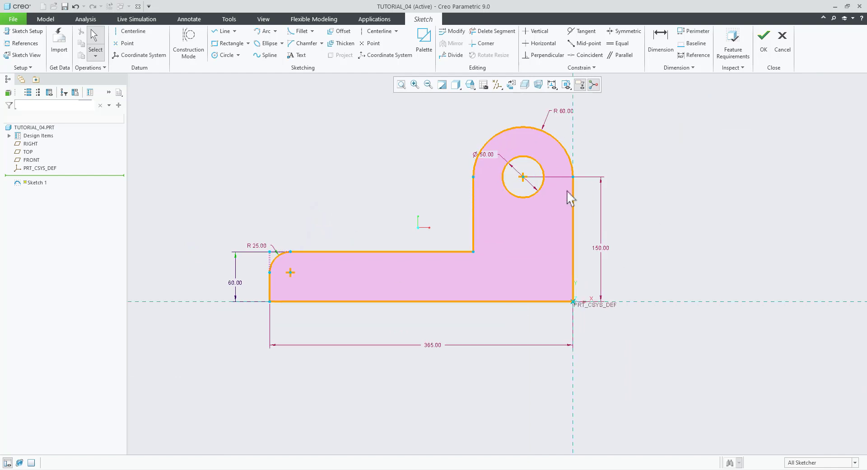
Try dragging the right edge and the lower leg's top edge to reshape the sketch.
{"action": "left_click", "coordinate": [570, 166]}
{"action": "left_click", "coordinate": [573, 233]}
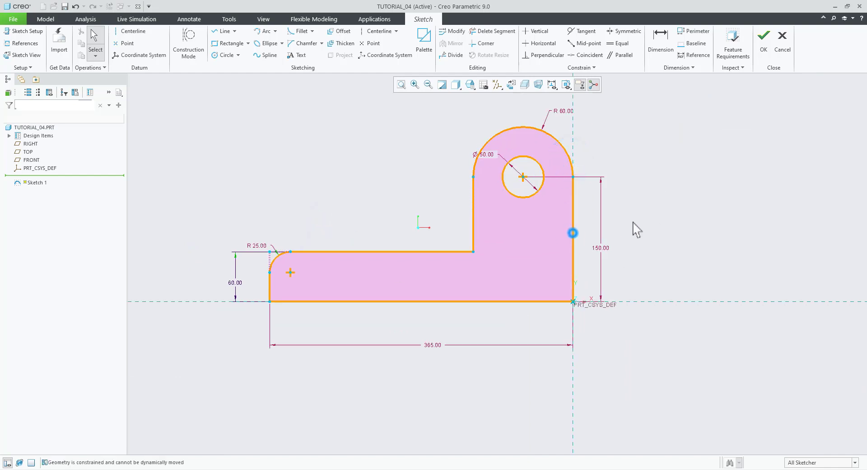
{"action": "left_click", "coordinate": [606, 352]}
{"action": "left_click", "coordinate": [441, 302]}
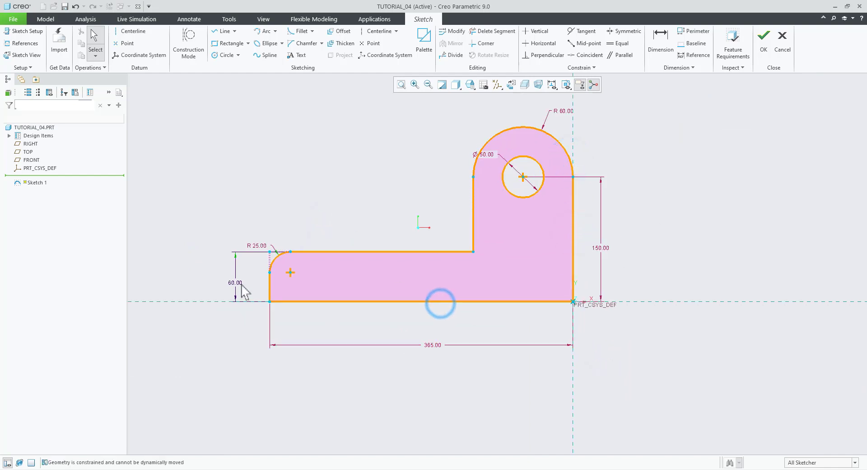
{"action": "left_click_drag", "start_coordinate": [315, 251], "coordinate": [326, 242]}
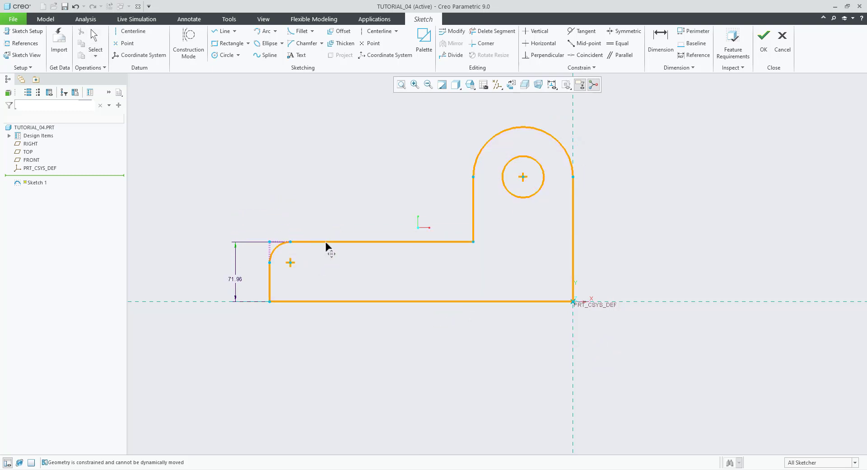
{"action": "scroll", "coordinate": [254, 270], "scroll_direction": "down", "scroll_amount": 2}
Re-edit the lower leg's height dimension back to 60.
{"action": "double_click", "coordinate": [231, 287]}
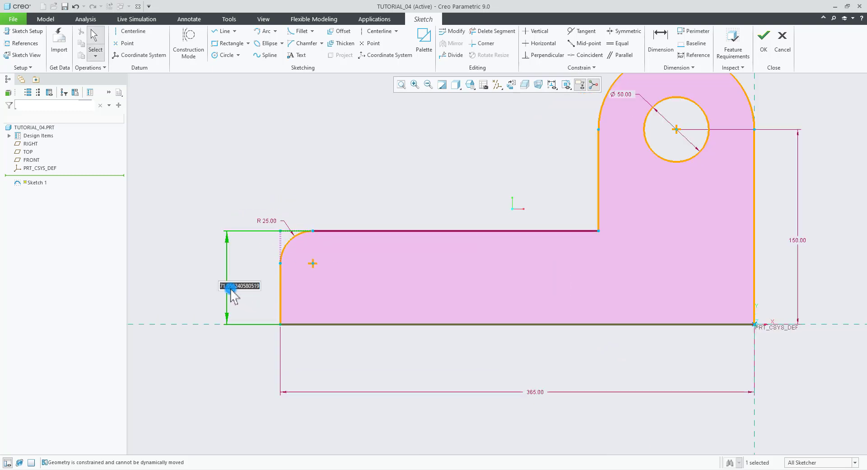
{"action": "type", "text": "60"}
{"action": "key", "text": "Return"}
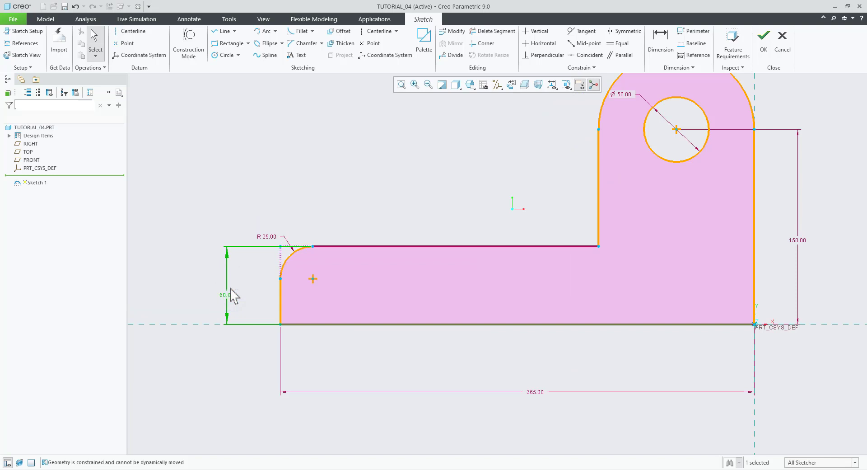
{"action": "left_click", "coordinate": [226, 207]}
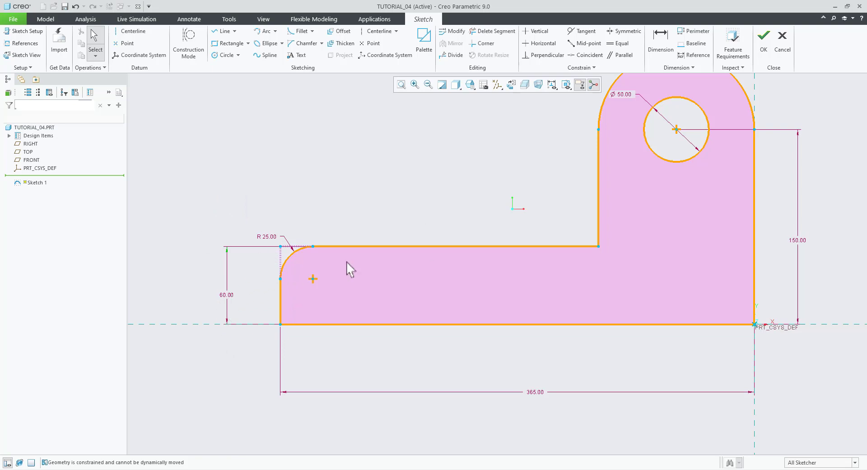
{"action": "left_click", "coordinate": [402, 247]}
{"action": "scroll", "coordinate": [396, 167], "scroll_direction": "up", "scroll_amount": 2}
{"action": "scroll", "coordinate": [637, 154], "scroll_direction": "down", "scroll_amount": 1}
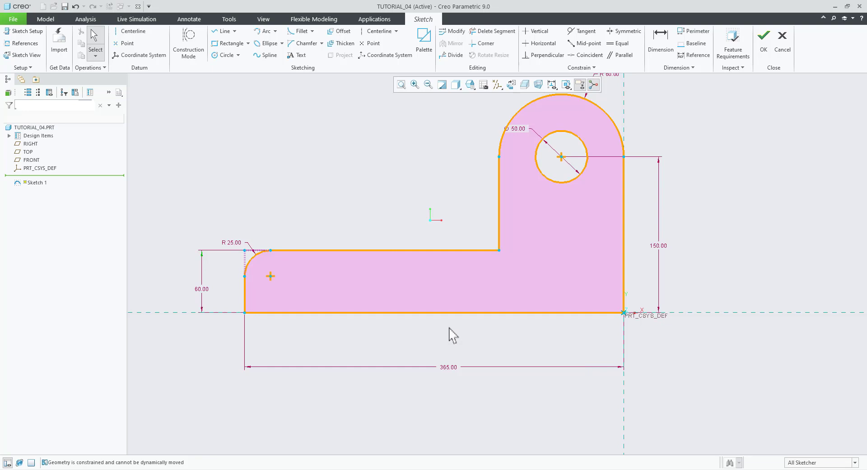
Finish the sketch and extrude it to a depth of 200, checking the PDF drawing.
{"action": "left_click", "coordinate": [763, 41]}
{"action": "mouse_move", "coordinate": [517, 277]}
{"action": "middle_mouse_down"}
{"action": "mouse_move", "coordinate": [678, 294]}
{"action": "mouse_move", "coordinate": [631, 290]}
{"action": "mouse_move", "coordinate": [644, 331]}
{"action": "mouse_move", "coordinate": [631, 314]}
{"action": "middle_mouse_up"}
{"action": "left_click", "coordinate": [314, 43]}
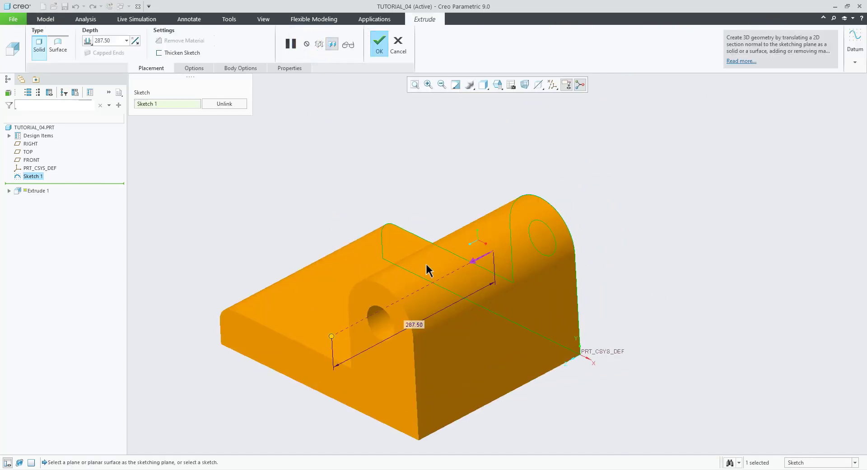
{"action": "key", "text": "alt+Tab"}
{"action": "scroll", "coordinate": [455, 331], "scroll_direction": "up", "scroll_amount": 3}
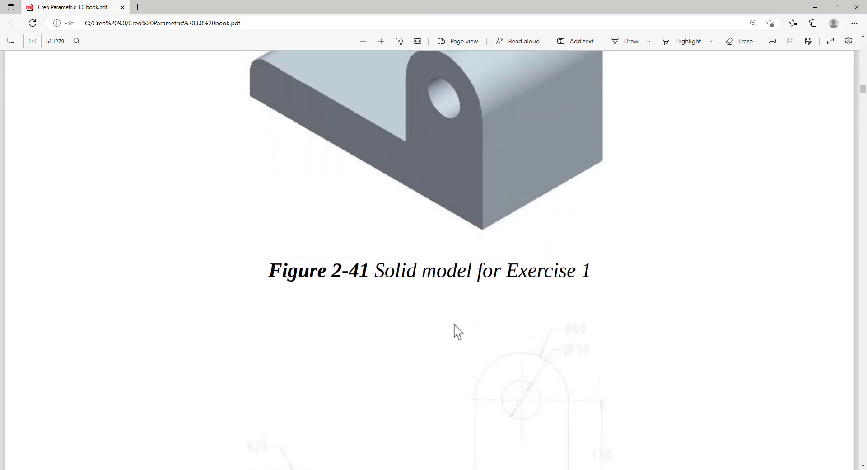
{"action": "key", "text": "alt+Tab"}
{"action": "double_click", "coordinate": [420, 325]}
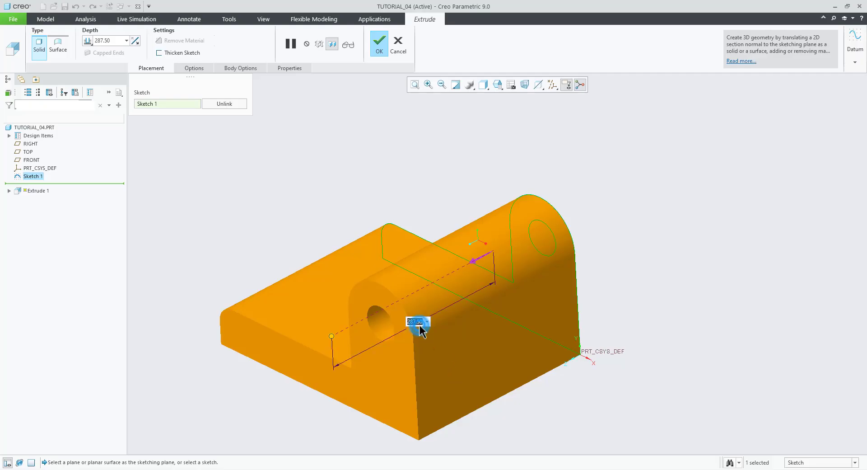
{"action": "type", "text": "00"}
{"action": "key", "text": "Return"}
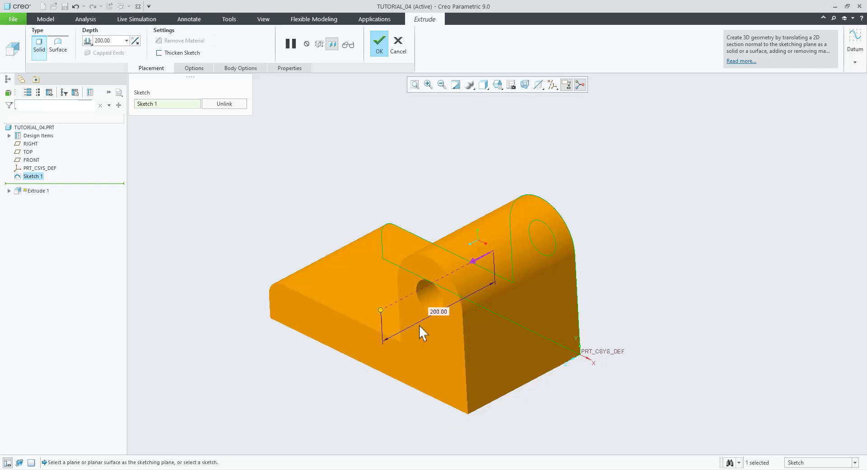
Make the 200 extrusion symmetric about the sketch plane and complete Extrude 1.
{"action": "right_click", "coordinate": [382, 311]}
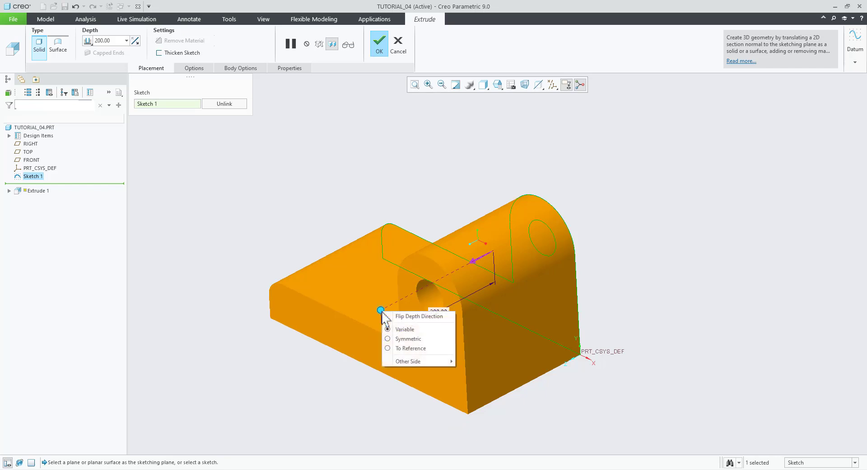
{"action": "left_click", "coordinate": [403, 338]}
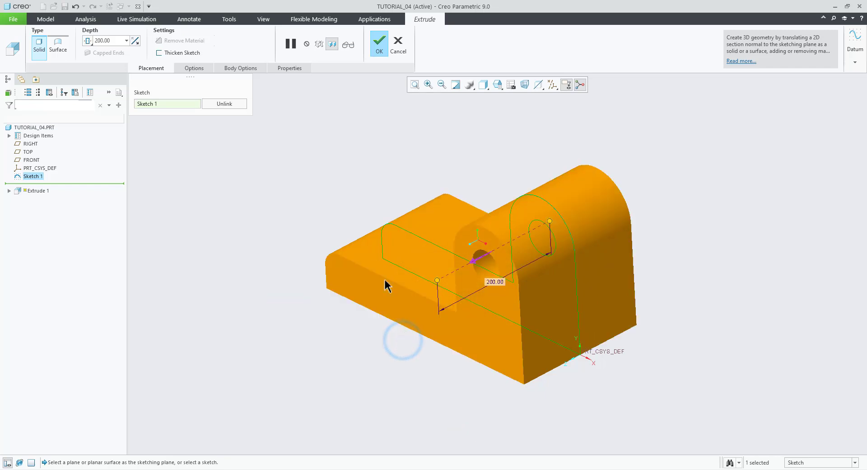
{"action": "left_click", "coordinate": [384, 45]}
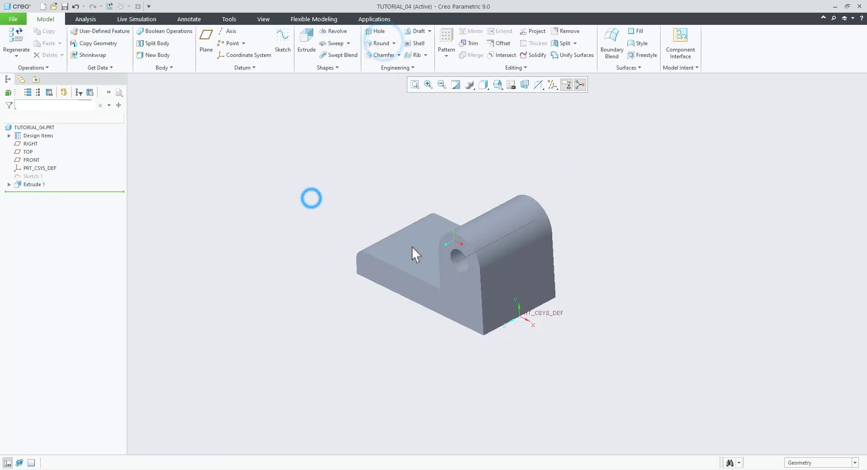
Display the bracket as Shading With Edges.
{"action": "mouse_move", "coordinate": [412, 246]}
{"action": "middle_mouse_down"}
{"action": "mouse_move", "coordinate": [529, 317]}
{"action": "mouse_move", "coordinate": [464, 354]}
{"action": "mouse_move", "coordinate": [483, 345]}
{"action": "mouse_move", "coordinate": [476, 329]}
{"action": "mouse_move", "coordinate": [457, 355]}
{"action": "mouse_move", "coordinate": [458, 344]}
{"action": "middle_mouse_up"}
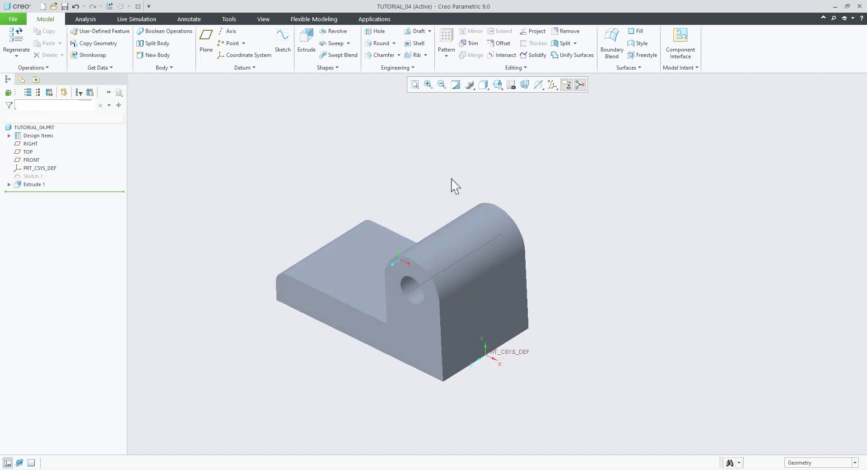
{"action": "left_click", "coordinate": [481, 86]}
{"action": "left_click", "coordinate": [488, 109]}
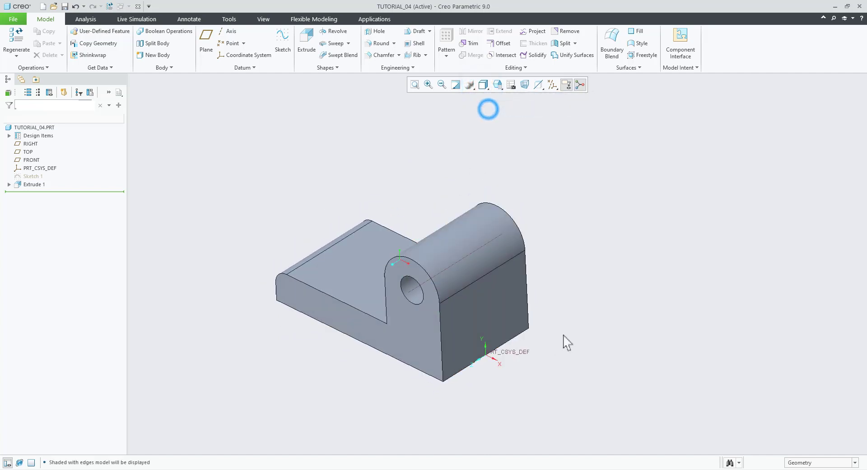
{"action": "mouse_move", "coordinate": [565, 342]}
{"action": "middle_mouse_down"}
{"action": "mouse_move", "coordinate": [607, 317]}
{"action": "mouse_move", "coordinate": [573, 331]}
{"action": "middle_mouse_up"}
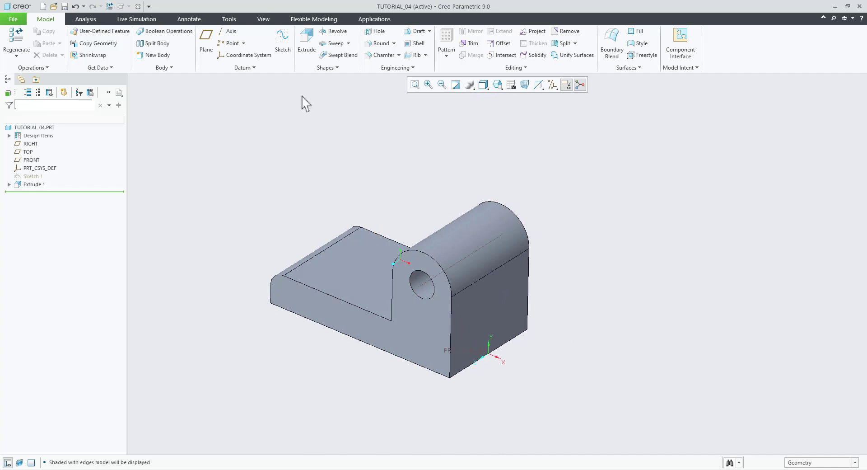
Round all bracket edges with an Auto Round of convex size 2.00.
{"action": "left_click", "coordinate": [394, 43]}
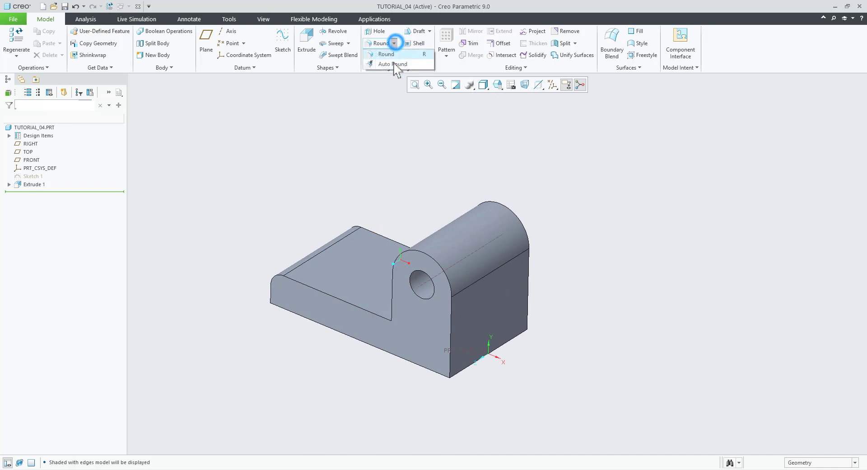
{"action": "left_click", "coordinate": [393, 64]}
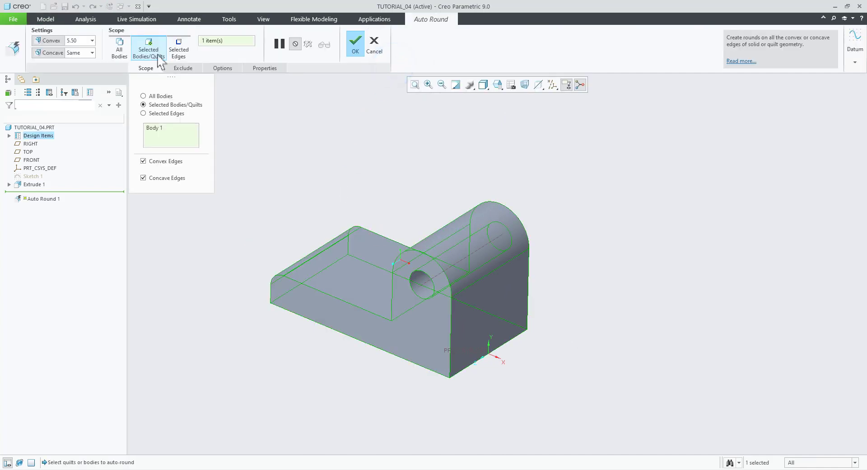
{"action": "double_click", "coordinate": [81, 41]}
{"action": "type", "text": "1"}
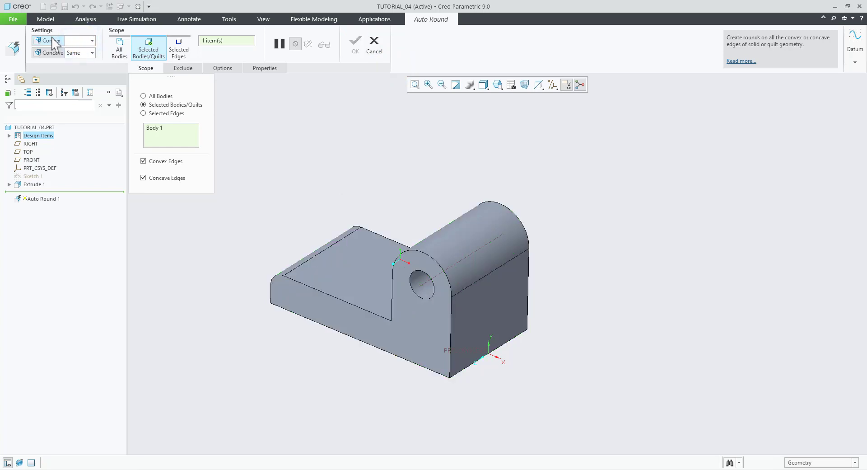
{"action": "type", "text": "2"}
{"action": "key", "text": "Return"}
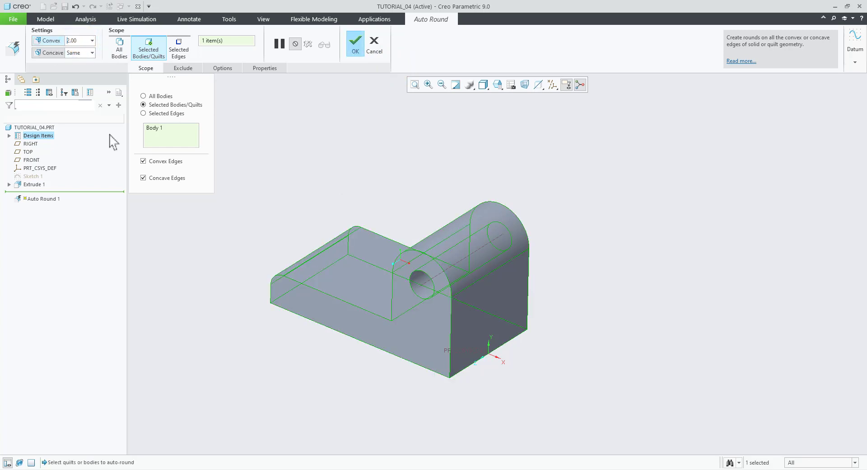
{"action": "left_click", "coordinate": [355, 45]}
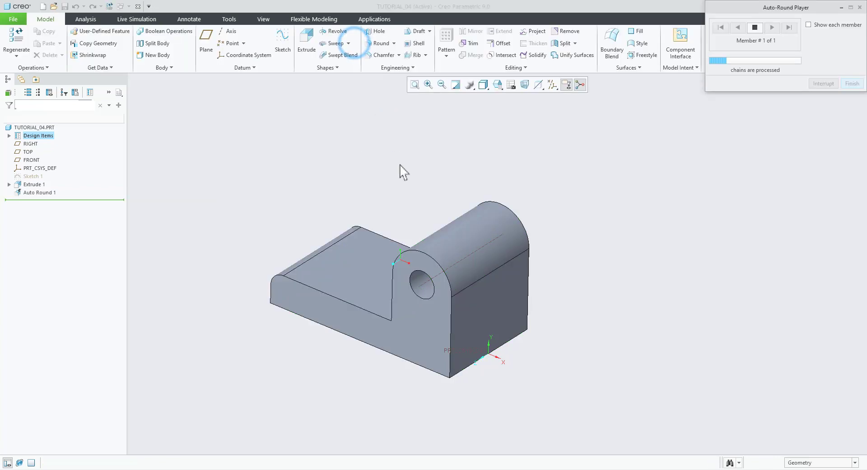
{"action": "mouse_move", "coordinate": [401, 170]}
{"action": "middle_mouse_down"}
{"action": "mouse_move", "coordinate": [406, 306]}
{"action": "mouse_move", "coordinate": [420, 274]}
{"action": "mouse_move", "coordinate": [380, 277]}
{"action": "mouse_move", "coordinate": [296, 319]}
{"action": "mouse_move", "coordinate": [277, 370]}
{"action": "mouse_move", "coordinate": [344, 291]}
{"action": "mouse_move", "coordinate": [389, 304]}
{"action": "mouse_move", "coordinate": [441, 283]}
{"action": "mouse_move", "coordinate": [445, 300]}
{"action": "mouse_move", "coordinate": [433, 302]}
{"action": "mouse_move", "coordinate": [443, 277]}
{"action": "mouse_move", "coordinate": [429, 298]}
{"action": "mouse_move", "coordinate": [378, 259]}
{"action": "middle_mouse_up"}
Paint the whole TUTORIAL_04.PRT part with the bright green appearance.
{"action": "scroll", "coordinate": [511, 402], "scroll_direction": "down", "scroll_amount": 3}
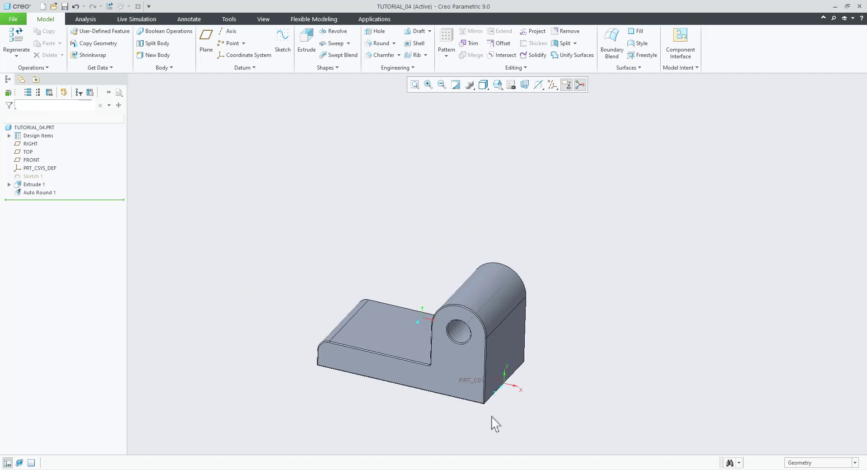
{"action": "scroll", "coordinate": [494, 421], "scroll_direction": "up", "scroll_amount": 3}
{"action": "left_click", "coordinate": [263, 19]}
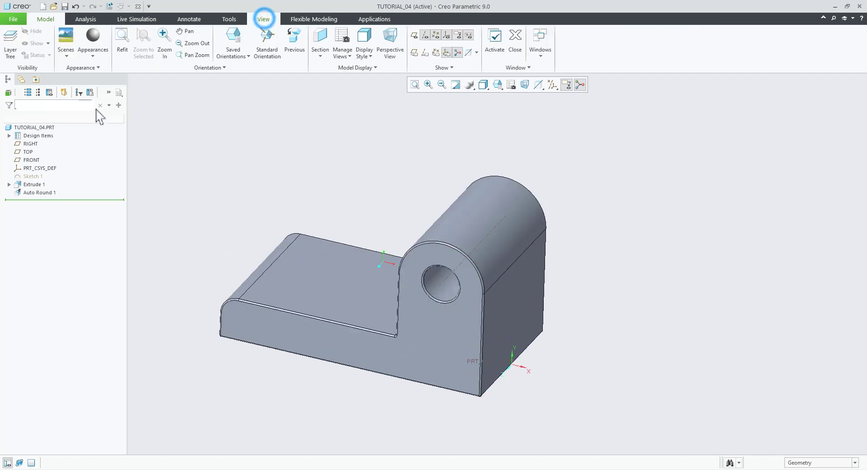
{"action": "left_click", "coordinate": [92, 42]}
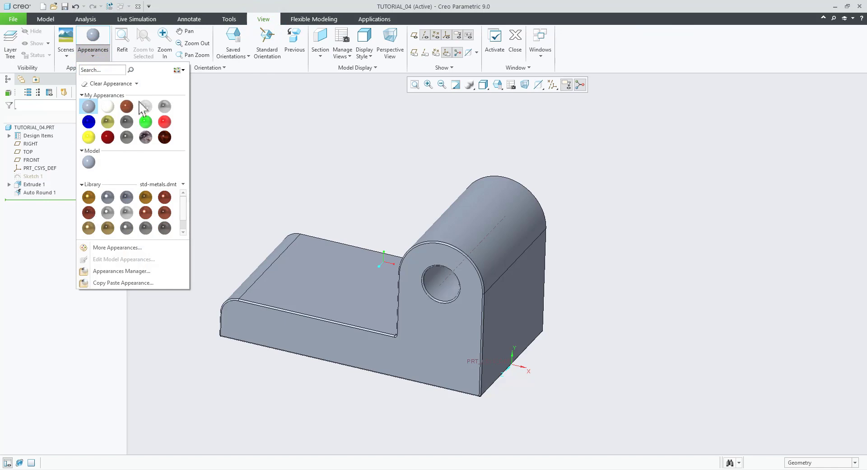
{"action": "left_click", "coordinate": [144, 122]}
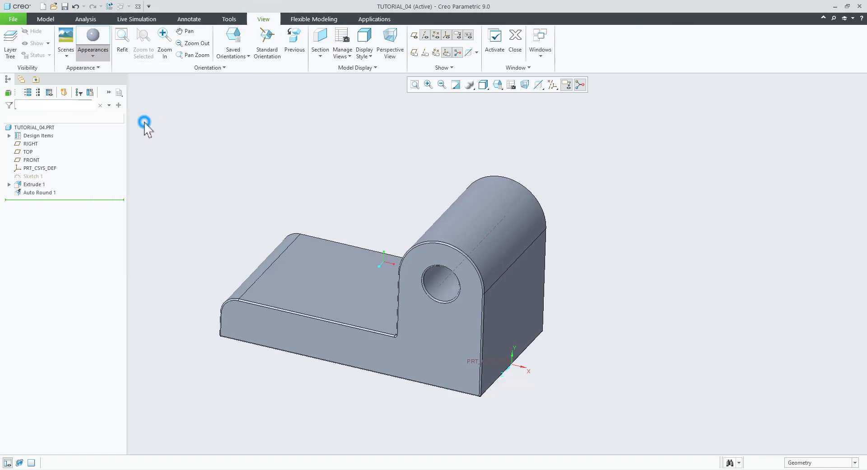
{"action": "left_click", "coordinate": [41, 127]}
{"action": "left_click", "coordinate": [819, 29]}
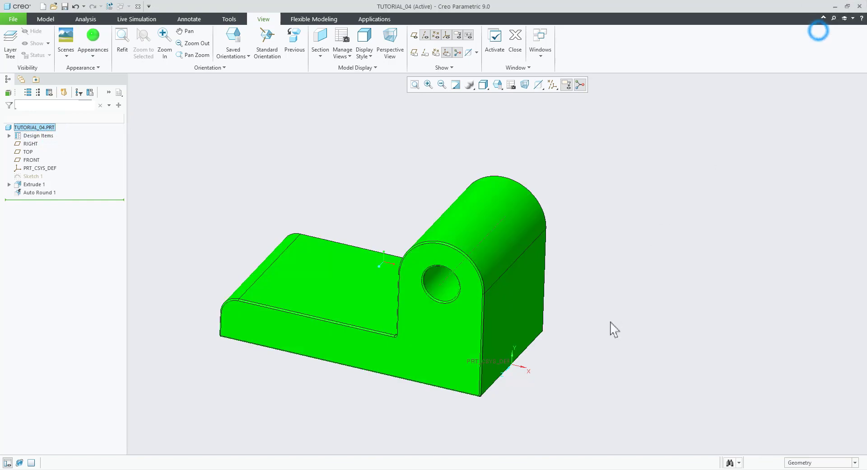
Switch the display style to Shading With Reflections.
{"action": "left_click", "coordinate": [483, 84]}
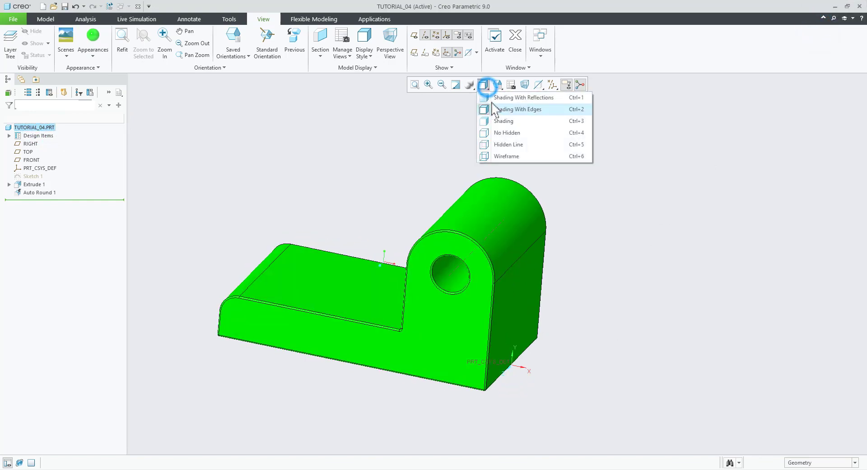
{"action": "left_click", "coordinate": [504, 111]}
{"action": "mouse_move", "coordinate": [588, 325]}
{"action": "middle_mouse_down"}
{"action": "mouse_move", "coordinate": [614, 272]}
{"action": "mouse_move", "coordinate": [706, 266]}
{"action": "mouse_move", "coordinate": [545, 334]}
{"action": "mouse_move", "coordinate": [594, 317]}
{"action": "mouse_move", "coordinate": [598, 366]}
{"action": "mouse_move", "coordinate": [580, 366]}
{"action": "mouse_move", "coordinate": [519, 253]}
{"action": "middle_mouse_up"}
{"action": "left_click", "coordinate": [91, 50]}
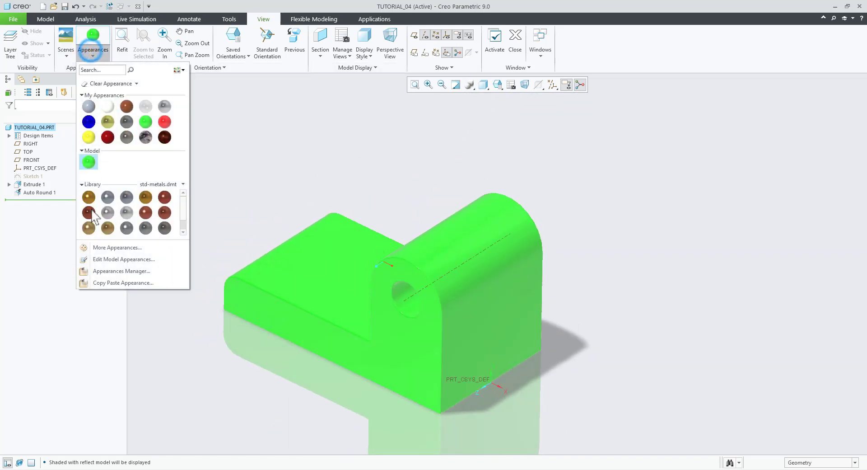
Change the model appearance colour from green to teal (RGB 13.8, 142.4, 137.0).
{"action": "left_click", "coordinate": [107, 259]}
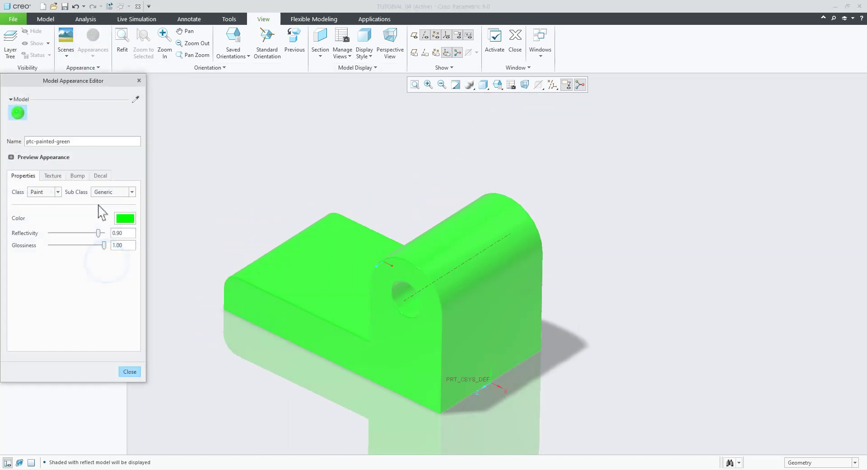
{"action": "left_click_drag", "start_coordinate": [103, 81], "coordinate": [733, 93]}
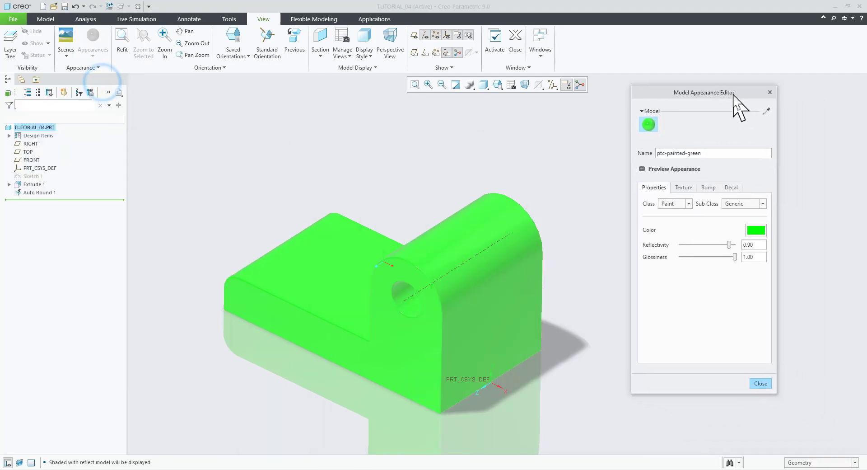
{"action": "left_click", "coordinate": [755, 230]}
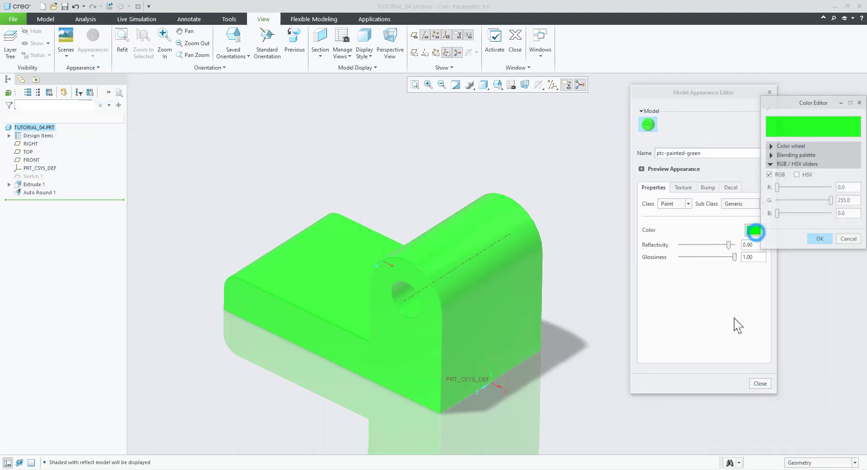
{"action": "left_click", "coordinate": [796, 145]}
{"action": "left_click", "coordinate": [844, 251]}
{"action": "left_click_drag", "start_coordinate": [845, 251], "coordinate": [819, 251]}
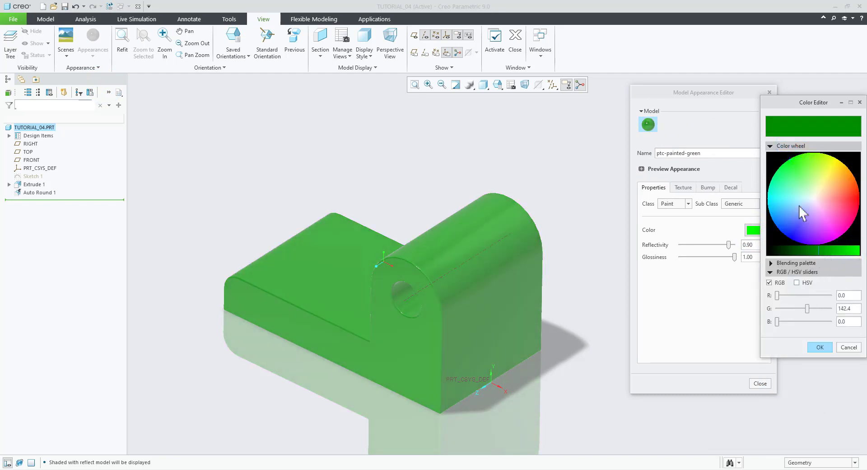
{"action": "left_click_drag", "start_coordinate": [792, 186], "coordinate": [771, 196]}
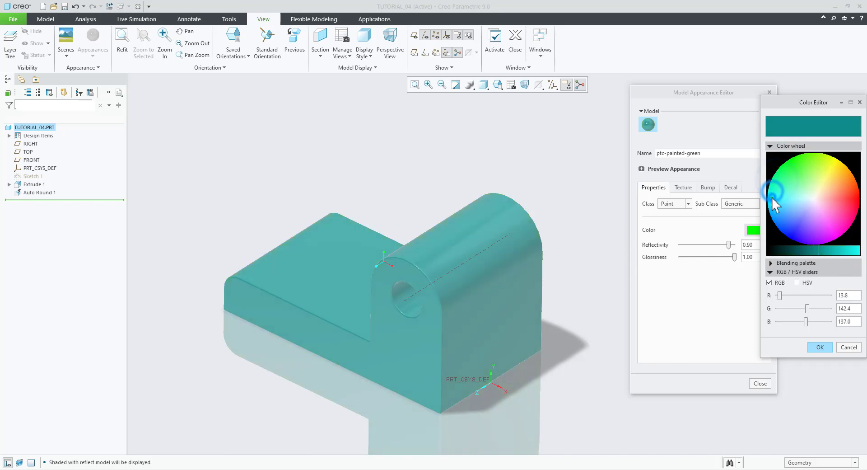
{"action": "left_click", "coordinate": [820, 346]}
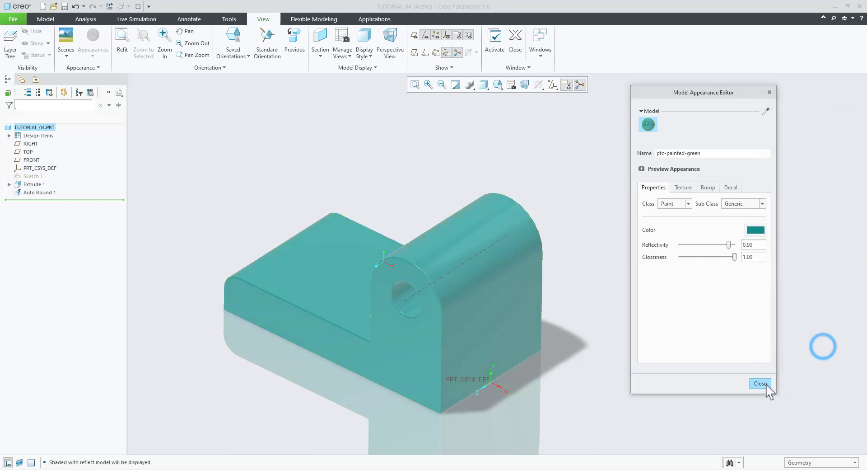
{"action": "left_click", "coordinate": [760, 383]}
Display the teal bracket as Shading With Edges in an isometric view.
{"action": "mouse_move", "coordinate": [489, 354]}
{"action": "middle_mouse_down"}
{"action": "mouse_move", "coordinate": [542, 296]}
{"action": "mouse_move", "coordinate": [481, 358]}
{"action": "mouse_move", "coordinate": [482, 340]}
{"action": "middle_mouse_up"}
{"action": "left_click", "coordinate": [483, 85]}
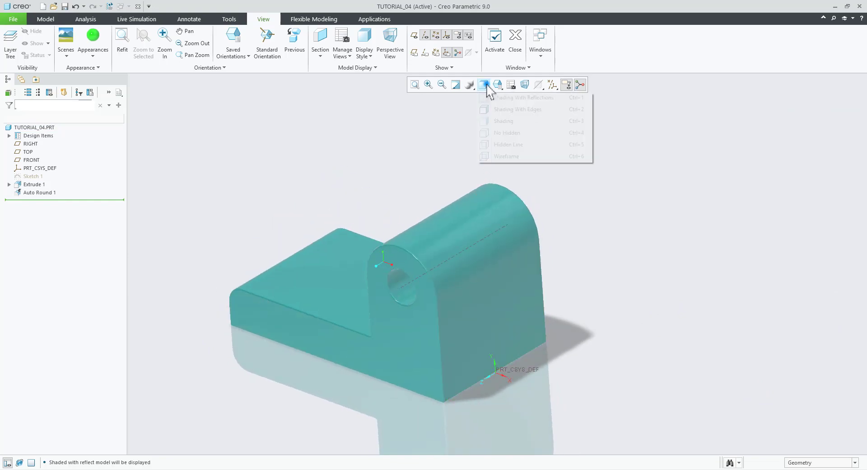
{"action": "left_click", "coordinate": [498, 109]}
{"action": "mouse_move", "coordinate": [474, 400]}
{"action": "middle_mouse_down"}
{"action": "mouse_move", "coordinate": [506, 379]}
{"action": "mouse_move", "coordinate": [483, 396]}
{"action": "middle_mouse_up"}
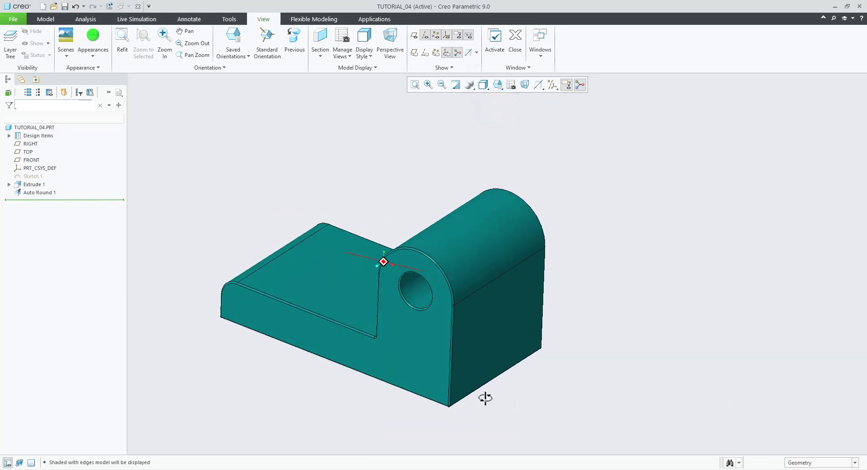
{"action": "middle_click_drag", "start_coordinate": [351, 408], "coordinate": [392, 394], "text": "shift"}
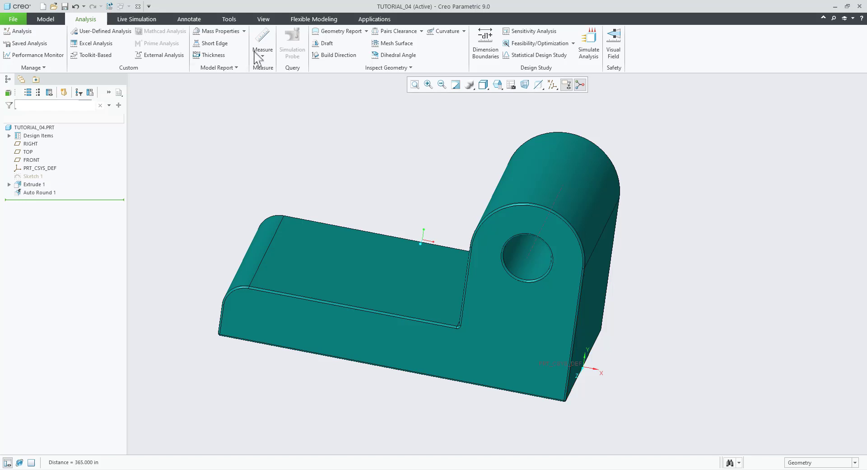
Measure the distance from the right side face to the left end face, reading 365.000 in.
{"action": "left_click", "coordinate": [262, 53]}
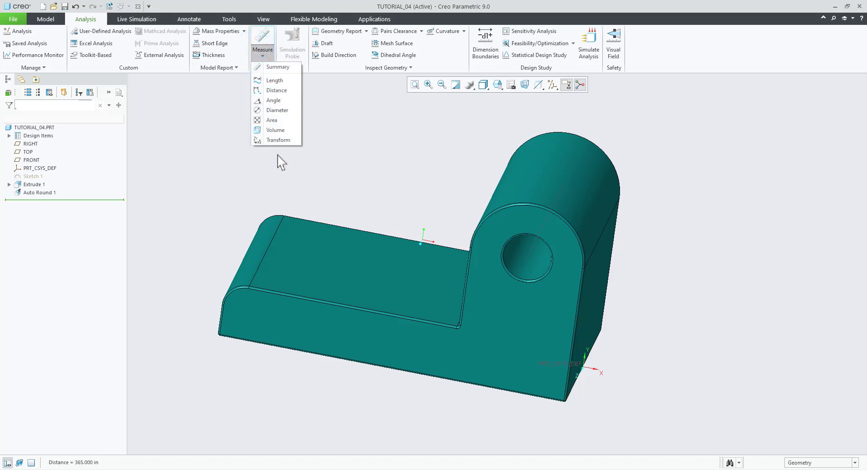
{"action": "left_click", "coordinate": [277, 90]}
{"action": "left_click", "coordinate": [593, 306]}
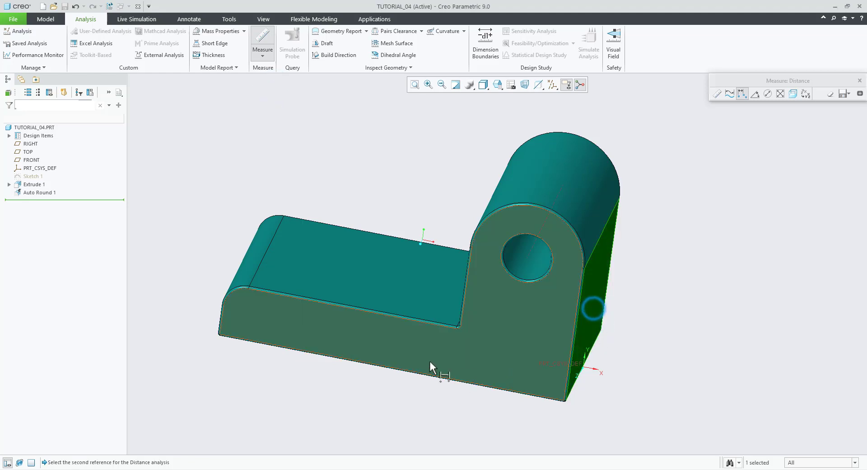
{"action": "middle_click_drag", "start_coordinate": [429, 359], "coordinate": [450, 367]}
{"action": "left_click", "coordinate": [252, 312]}
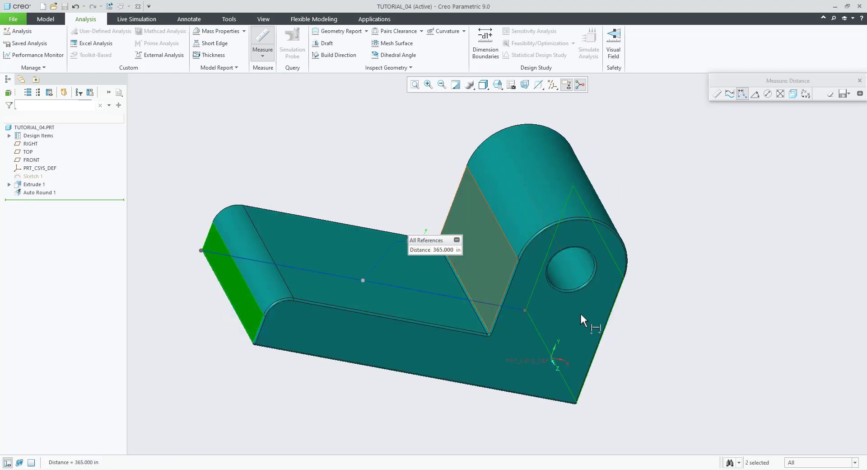
{"action": "middle_click_drag", "start_coordinate": [787, 304], "coordinate": [770, 304]}
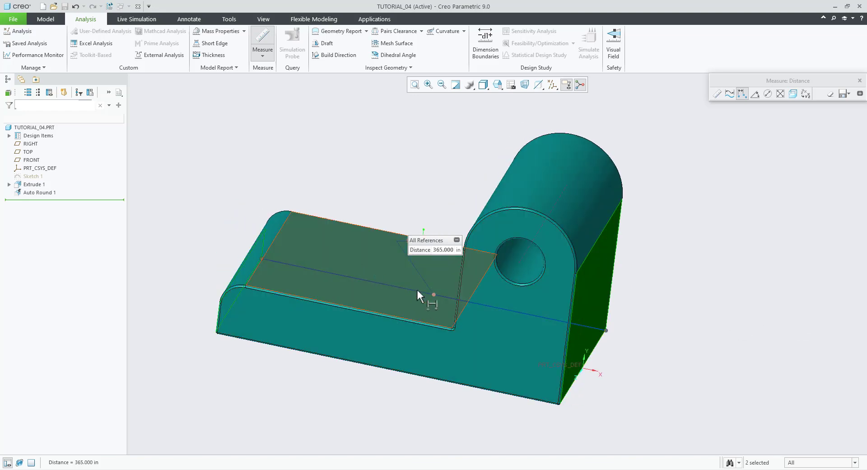
{"action": "left_click_drag", "start_coordinate": [828, 91], "coordinate": [793, 108]}
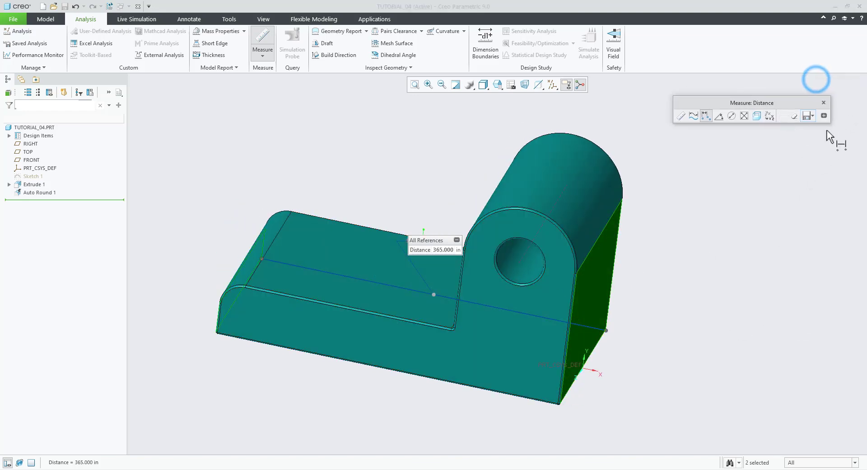
{"action": "left_click", "coordinate": [824, 115]}
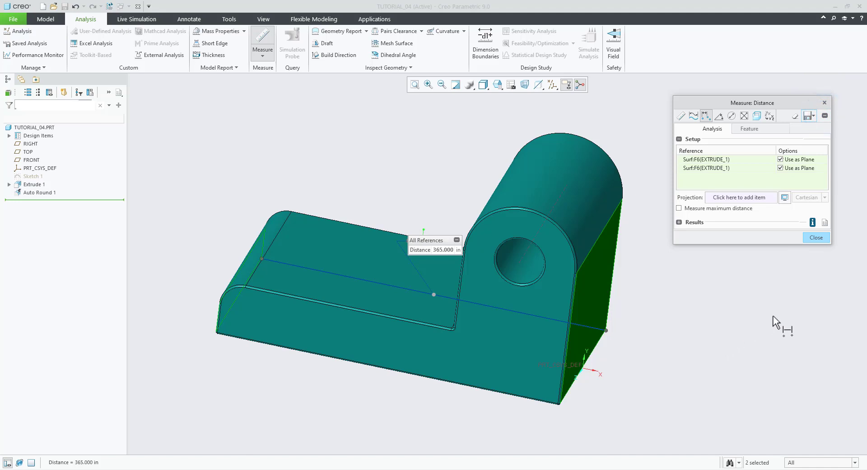
Switch the measurement's length units to mm, reading 9271.00 mm, then close it.
{"action": "left_click", "coordinate": [679, 222]}
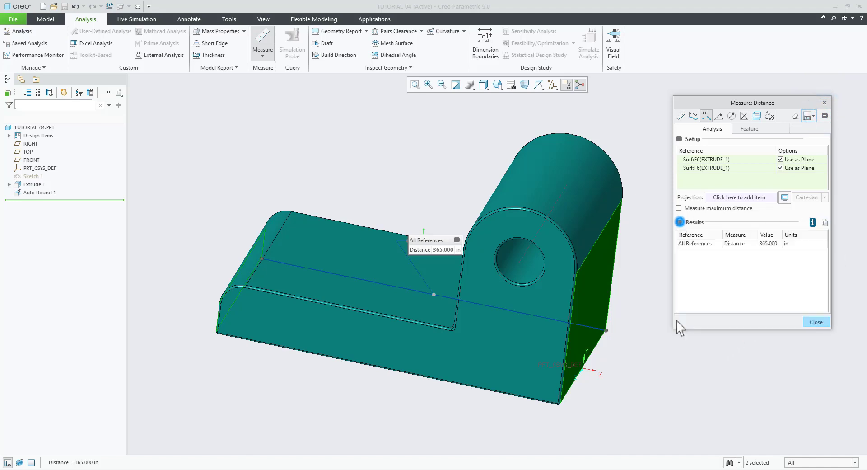
{"action": "left_click", "coordinate": [825, 222]}
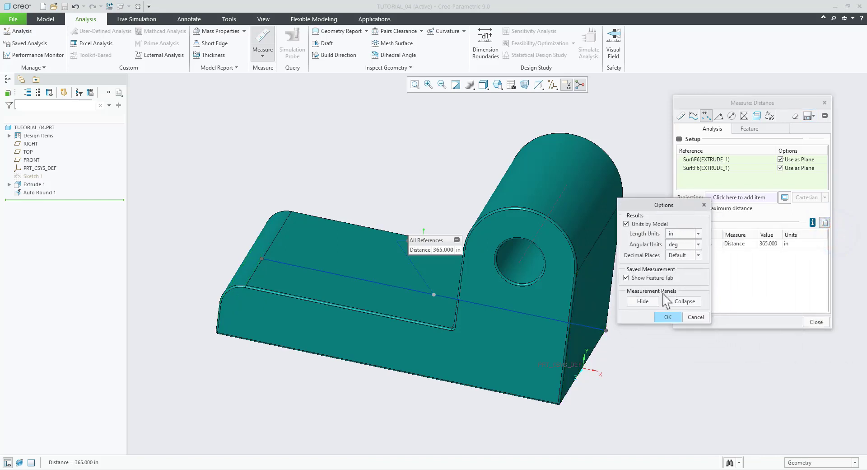
{"action": "left_click", "coordinate": [697, 234]}
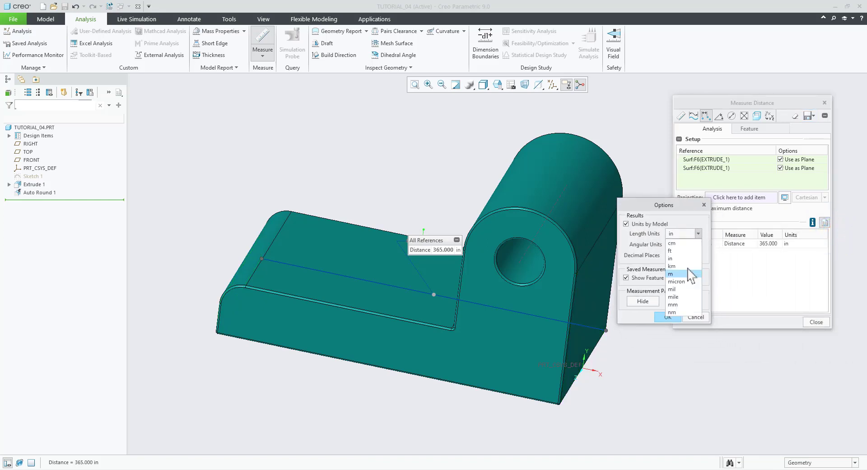
{"action": "left_click", "coordinate": [680, 304]}
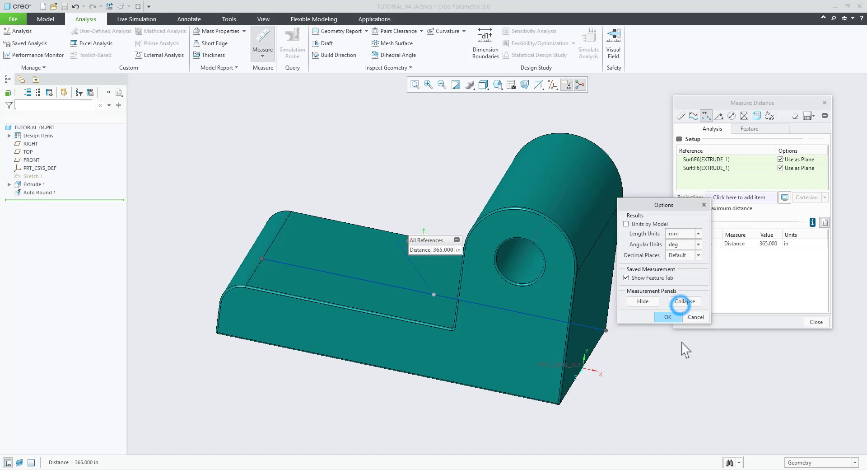
{"action": "left_click", "coordinate": [668, 317]}
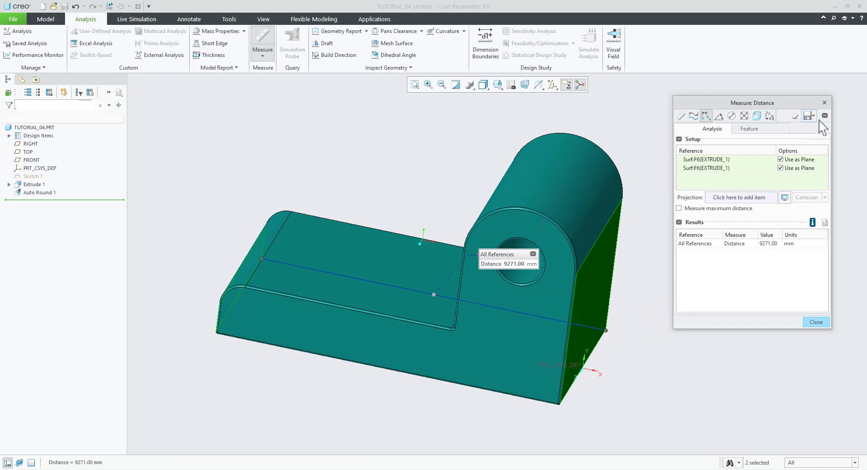
{"action": "left_click", "coordinate": [824, 102]}
Set TUTORIAL_04's units to millimeter Kilogram Sec (mmKs), interpreting existing dimensions.
{"action": "left_click", "coordinate": [730, 259]}
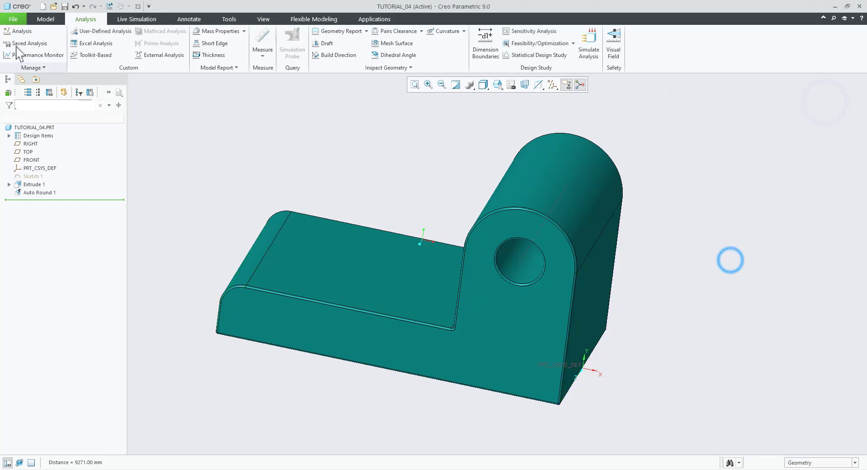
{"action": "left_click", "coordinate": [14, 19]}
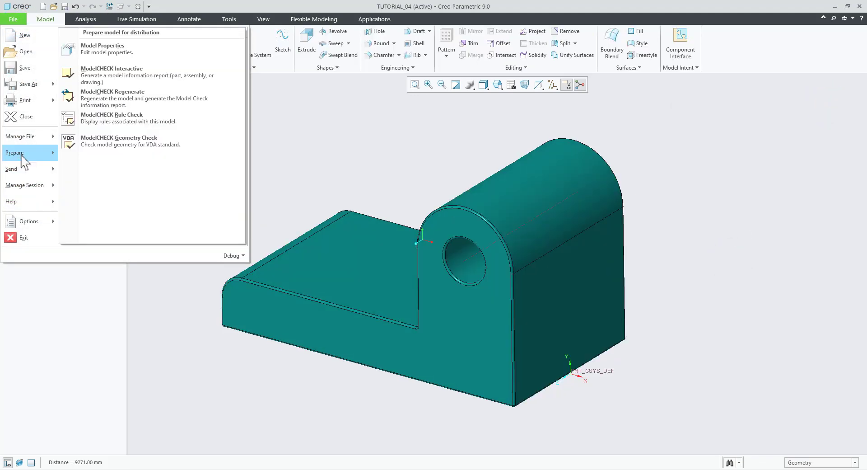
{"action": "left_click", "coordinate": [105, 53]}
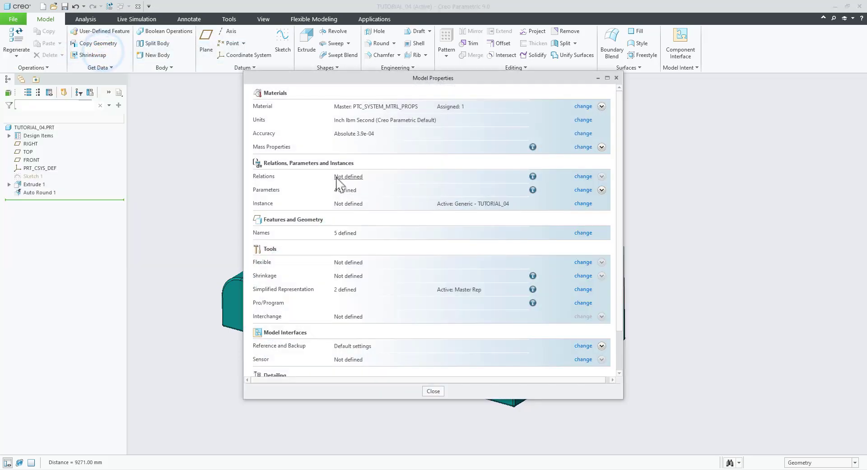
{"action": "left_click", "coordinate": [582, 120]}
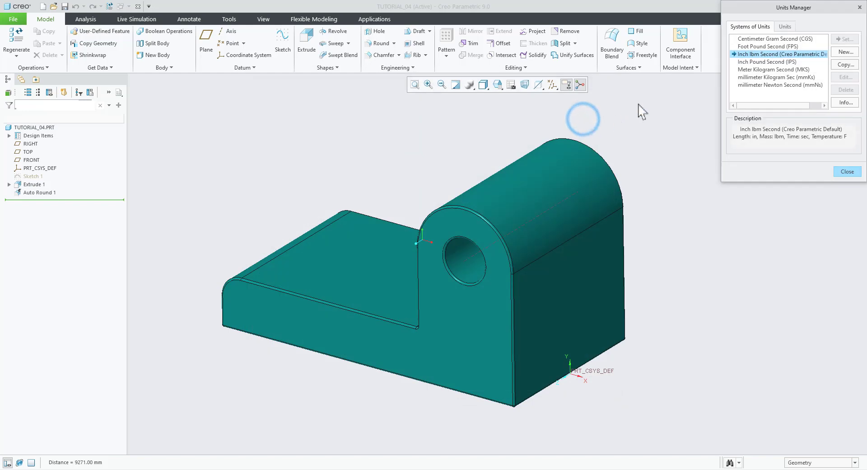
{"action": "left_click_drag", "start_coordinate": [670, 100], "coordinate": [657, 127]}
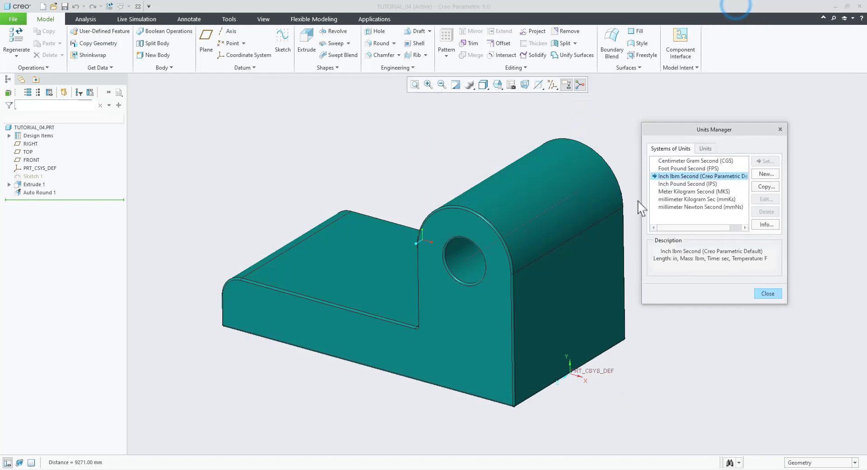
{"action": "left_click", "coordinate": [679, 199]}
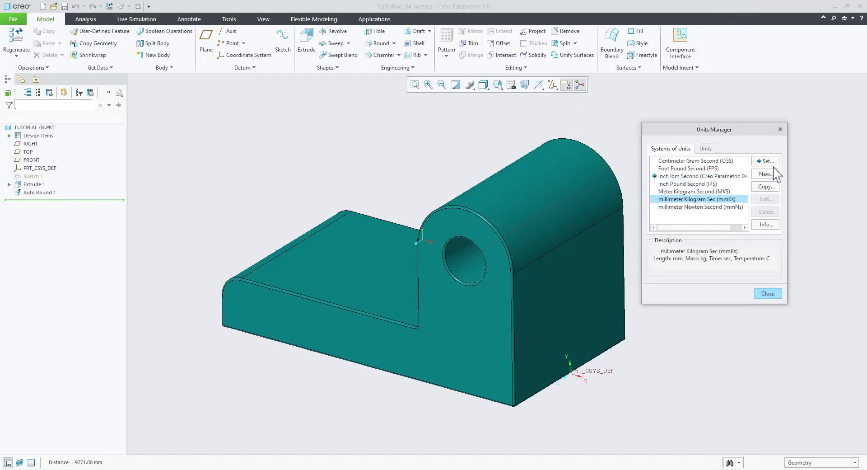
{"action": "left_click", "coordinate": [766, 161]}
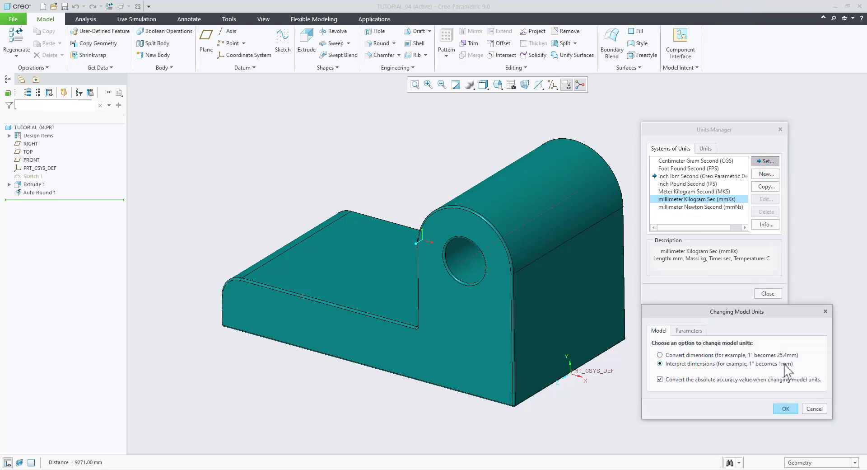
{"action": "left_click", "coordinate": [793, 407]}
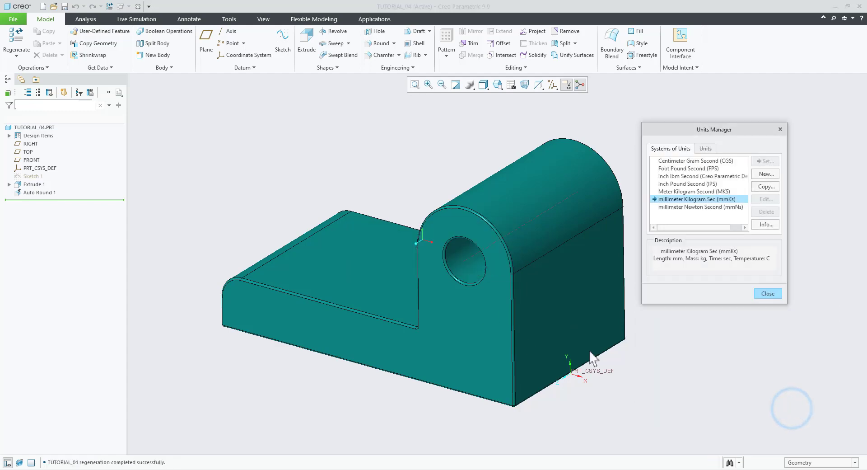
{"action": "left_click", "coordinate": [765, 294]}
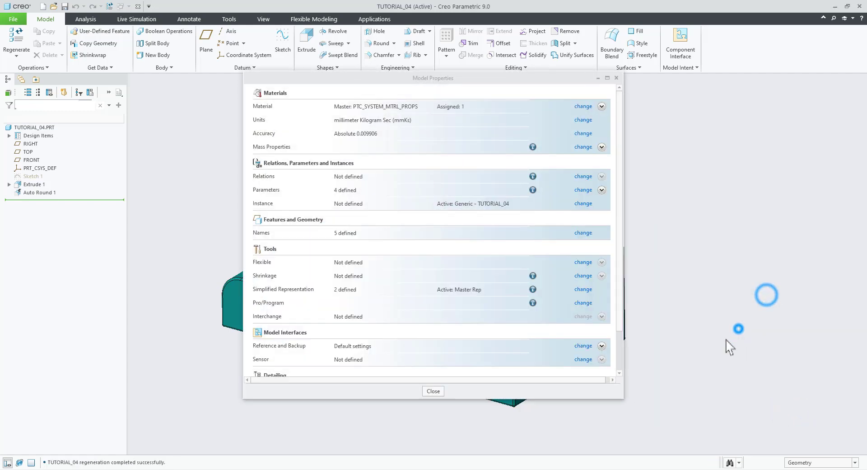
{"action": "left_click", "coordinate": [439, 390]}
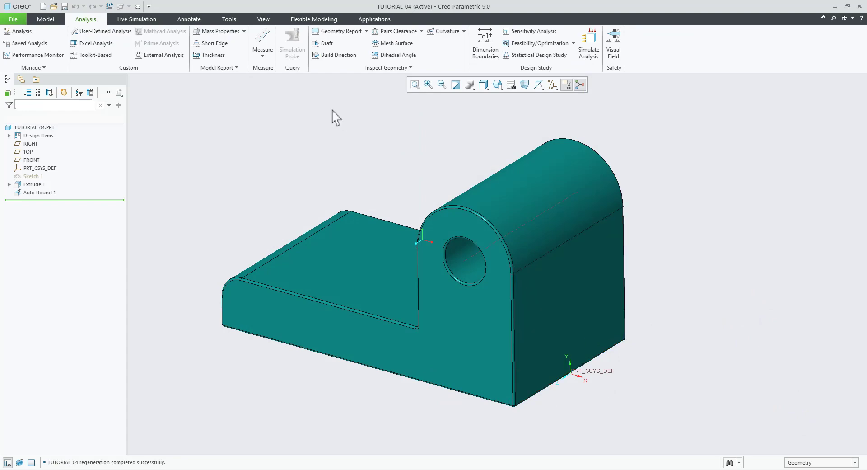
Re-measure the distance between the bracket's two end faces, now 365.000 mm.
{"action": "left_click", "coordinate": [261, 57]}
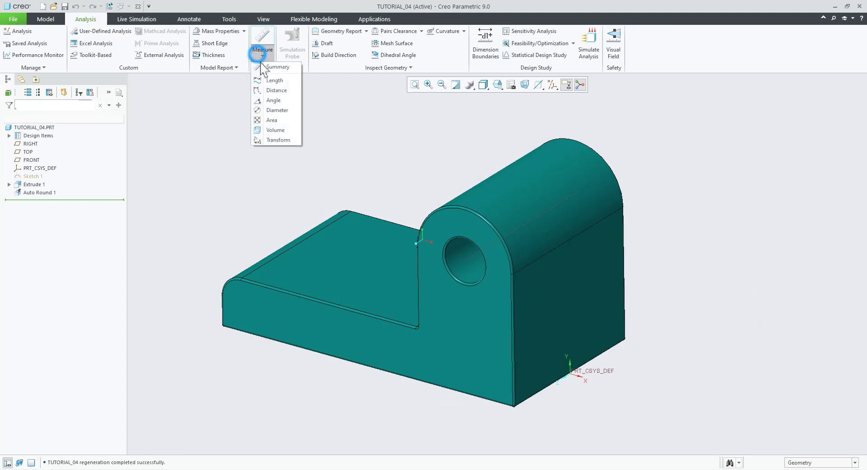
{"action": "left_click", "coordinate": [287, 91]}
{"action": "left_click", "coordinate": [578, 309]}
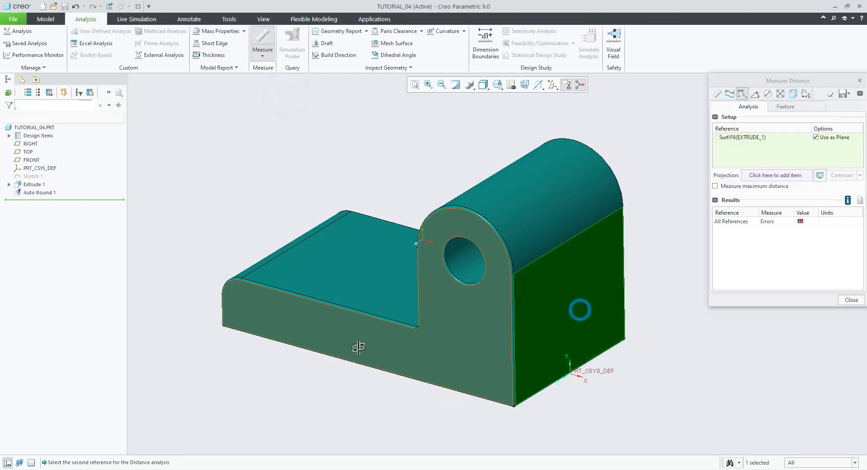
{"action": "middle_click_drag", "start_coordinate": [354, 348], "coordinate": [357, 337]}
{"action": "left_click", "coordinate": [265, 302]}
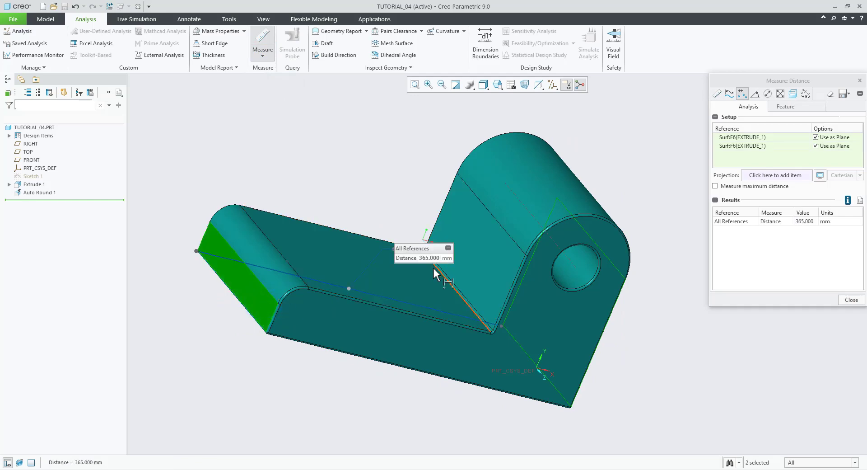
{"action": "middle_click_drag", "start_coordinate": [516, 371], "coordinate": [474, 368]}
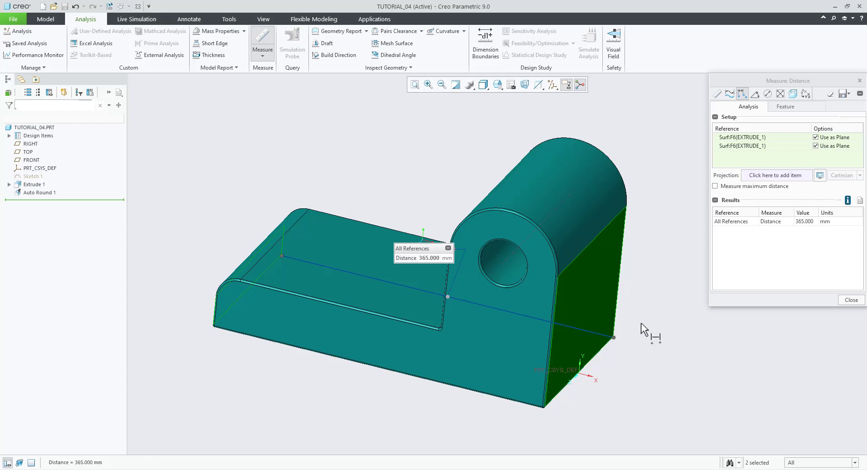
{"action": "left_click", "coordinate": [859, 81]}
{"action": "mouse_move", "coordinate": [701, 261]}
{"action": "middle_mouse_down"}
{"action": "mouse_move", "coordinate": [567, 348]}
{"action": "mouse_move", "coordinate": [596, 354]}
{"action": "middle_mouse_up"}
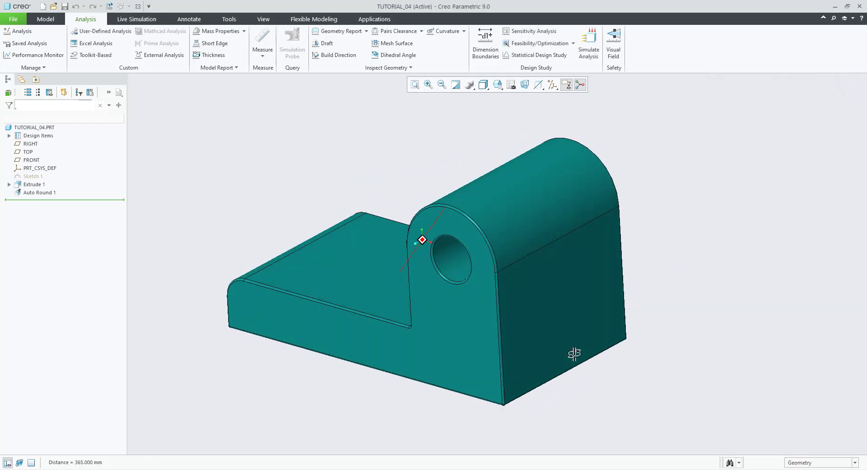
Switch the display style to Shading With Reflections.
{"action": "left_click", "coordinate": [483, 85]}
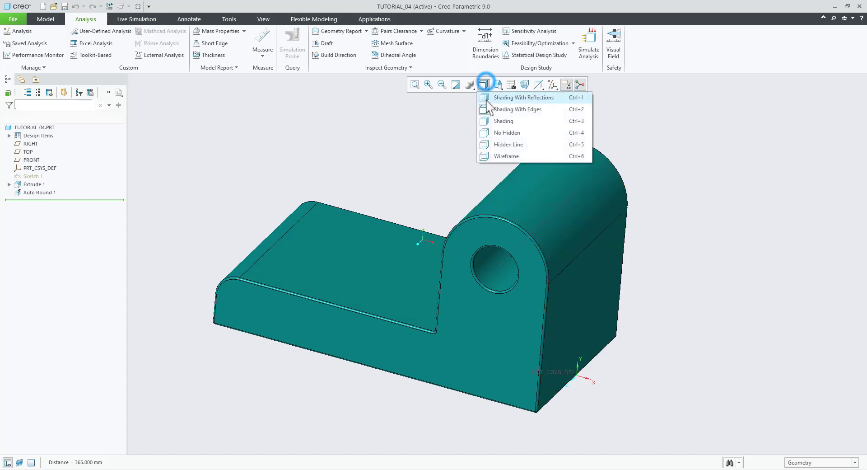
{"action": "left_click", "coordinate": [491, 99]}
{"action": "mouse_move", "coordinate": [622, 348]}
{"action": "middle_mouse_down"}
{"action": "mouse_move", "coordinate": [591, 366]}
{"action": "mouse_move", "coordinate": [443, 364]}
{"action": "mouse_move", "coordinate": [569, 367]}
{"action": "mouse_move", "coordinate": [592, 377]}
{"action": "middle_mouse_up"}
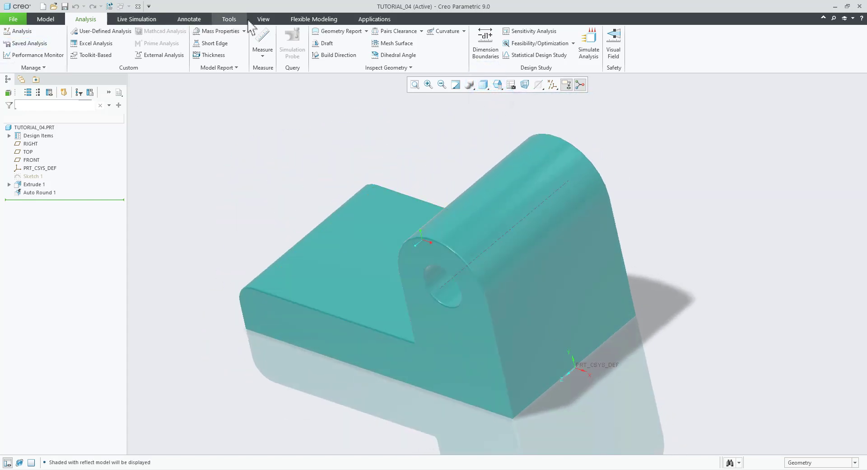
Change the model appearance colour to teal (RGB 49.4, 130.3, 142.4).
{"action": "left_click", "coordinate": [263, 19]}
{"action": "left_click", "coordinate": [94, 53]}
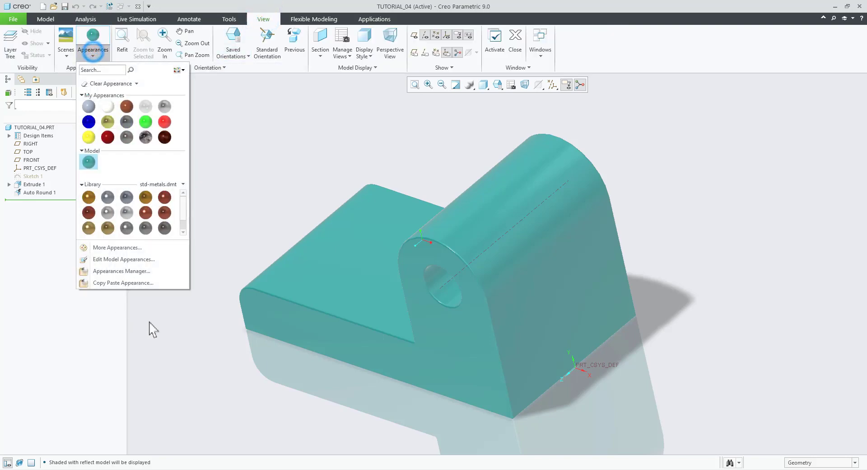
{"action": "left_click", "coordinate": [122, 260]}
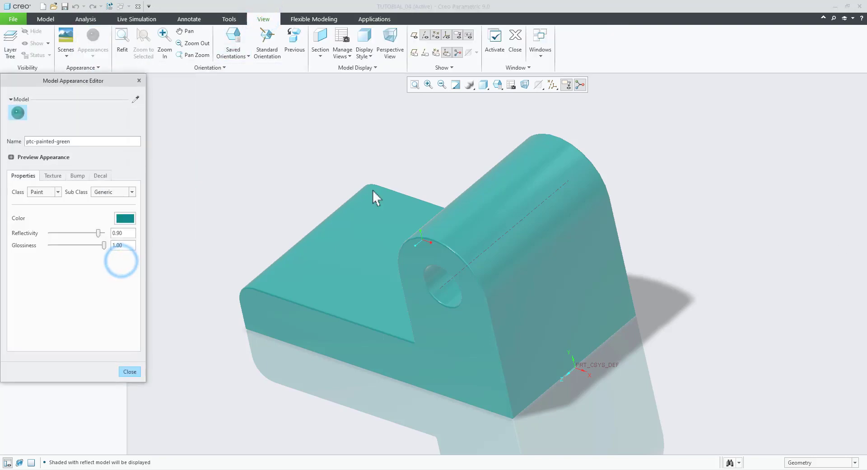
{"action": "mouse_move", "coordinate": [77, 91]}
{"action": "left_mouse_down"}
{"action": "mouse_move", "coordinate": [370, 133]}
{"action": "mouse_move", "coordinate": [674, 93]}
{"action": "left_mouse_up"}
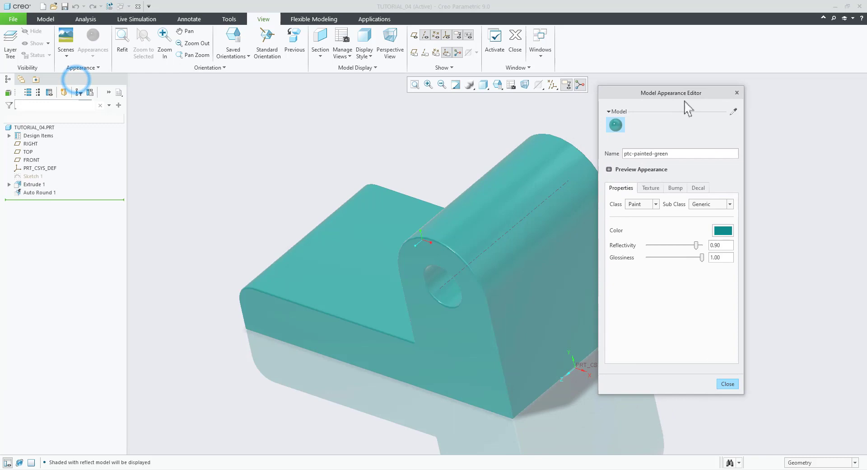
{"action": "left_click", "coordinate": [723, 230]}
{"action": "left_click", "coordinate": [793, 221]}
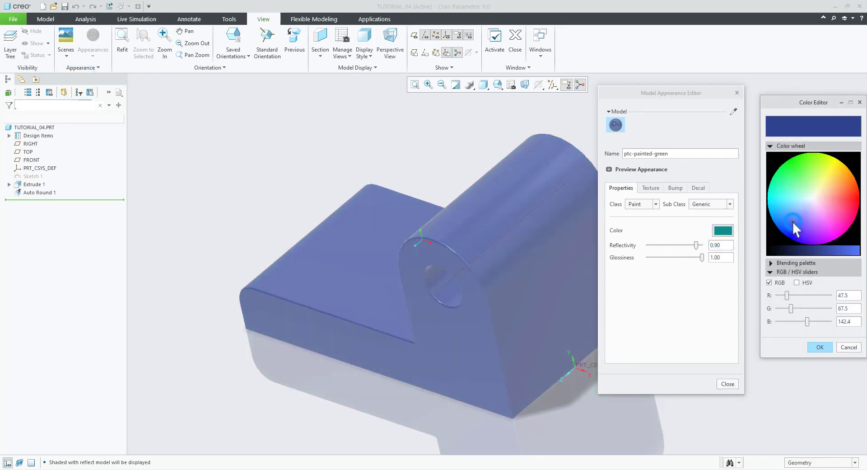
{"action": "left_click_drag", "start_coordinate": [785, 188], "coordinate": [783, 203]}
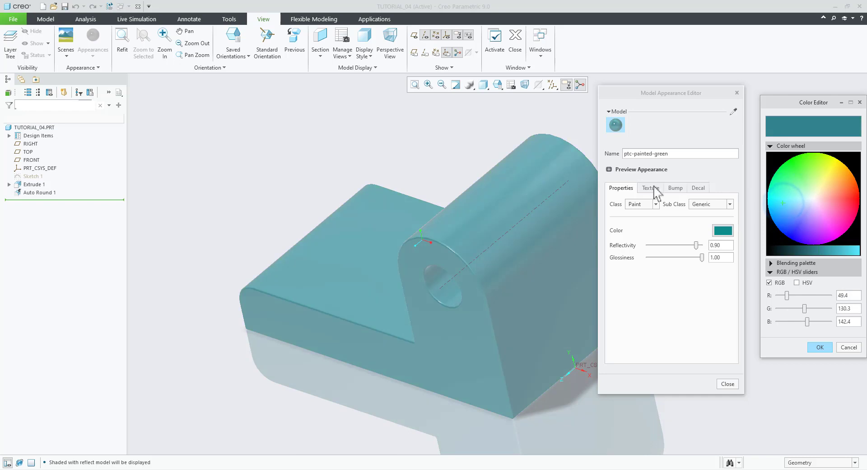
Give the appearance a Cast bump texture with height 1.00 and scale 100.
{"action": "left_click", "coordinate": [653, 189]}
{"action": "left_click", "coordinate": [675, 188]}
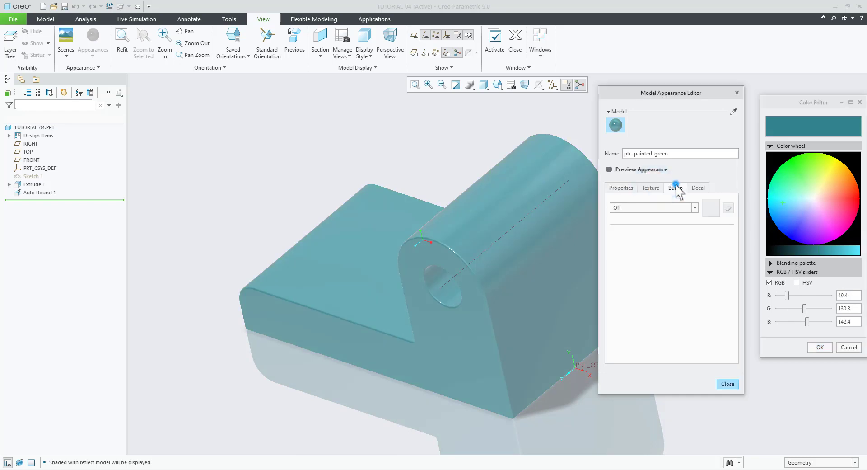
{"action": "left_click", "coordinate": [693, 208]}
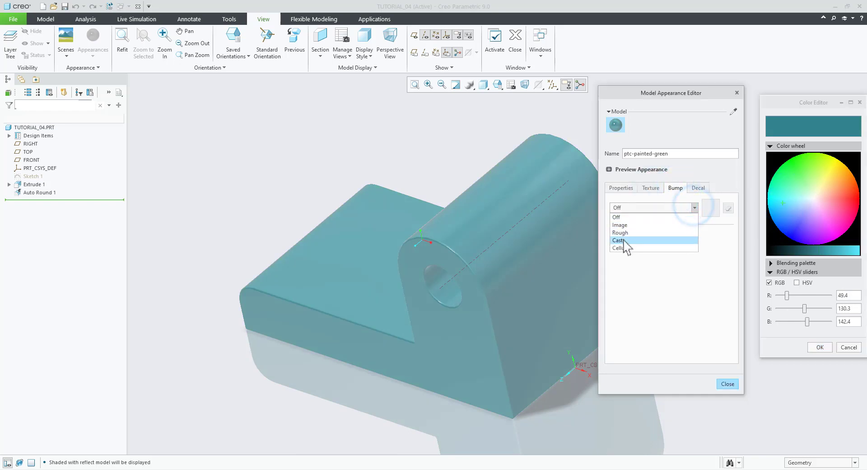
{"action": "left_click", "coordinate": [623, 240]}
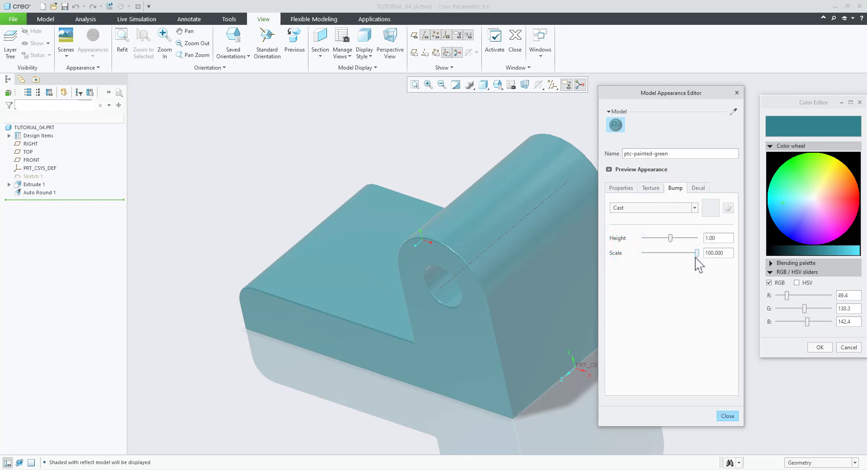
{"action": "left_click", "coordinate": [731, 415]}
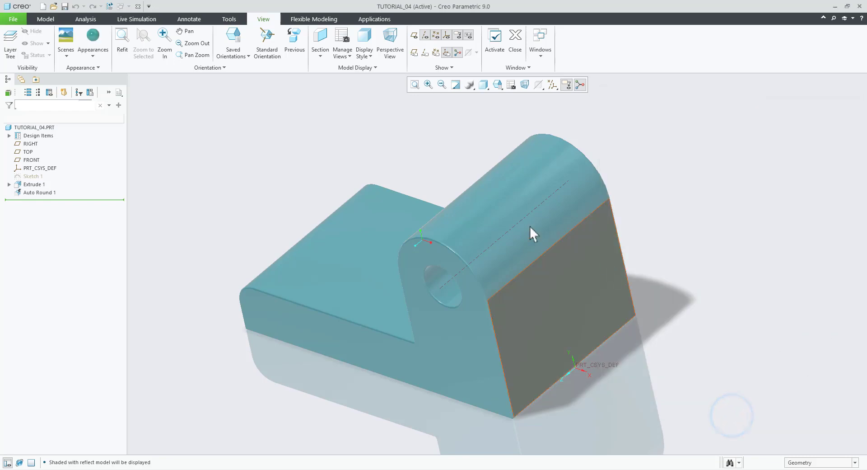
{"action": "scroll", "coordinate": [470, 243], "scroll_direction": "down", "scroll_amount": 5}
{"action": "scroll", "coordinate": [470, 243], "scroll_direction": "down", "scroll_amount": 3}
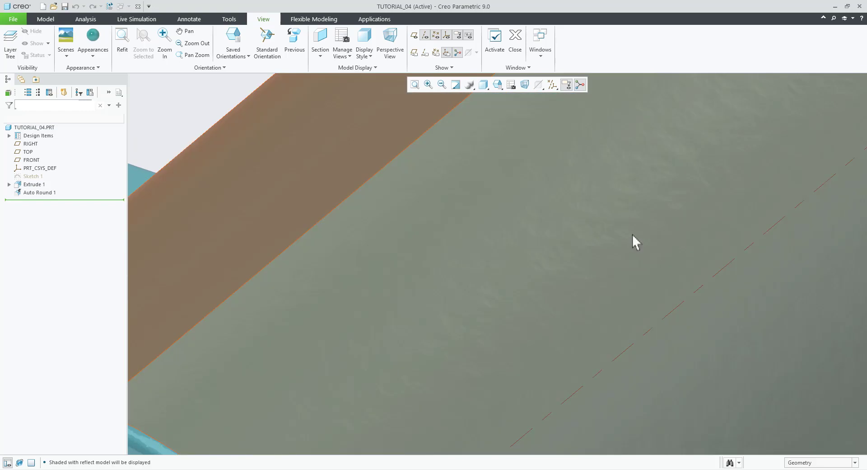
{"action": "left_click", "coordinate": [487, 86]}
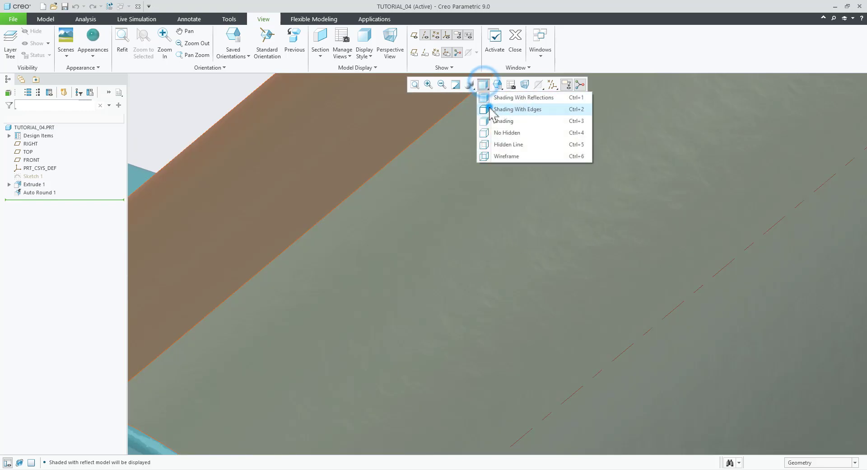
{"action": "left_click", "coordinate": [490, 107]}
{"action": "scroll", "coordinate": [521, 313], "scroll_direction": "up", "scroll_amount": 5}
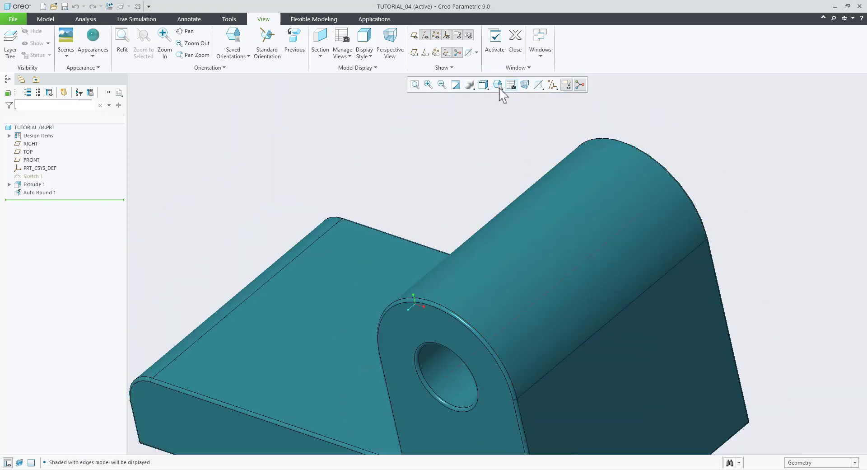
{"action": "left_click", "coordinate": [484, 84]}
{"action": "left_click", "coordinate": [495, 99]}
{"action": "scroll", "coordinate": [509, 321], "scroll_direction": "down", "scroll_amount": 2}
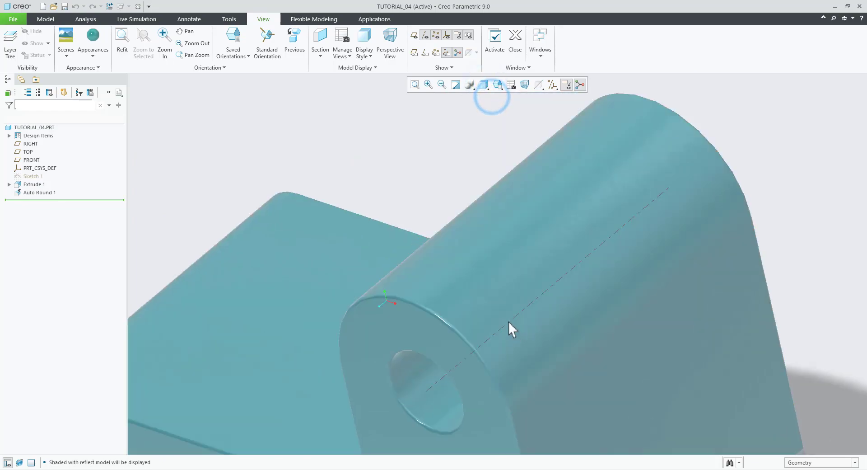
{"action": "scroll", "coordinate": [497, 309], "scroll_direction": "down", "scroll_amount": 2}
{"action": "scroll", "coordinate": [544, 346], "scroll_direction": "up", "scroll_amount": 1}
{"action": "mouse_move", "coordinate": [545, 346]}
{"action": "middle_mouse_down"}
{"action": "mouse_move", "coordinate": [561, 323]}
{"action": "mouse_move", "coordinate": [551, 323]}
{"action": "mouse_move", "coordinate": [592, 297]}
{"action": "middle_mouse_up"}
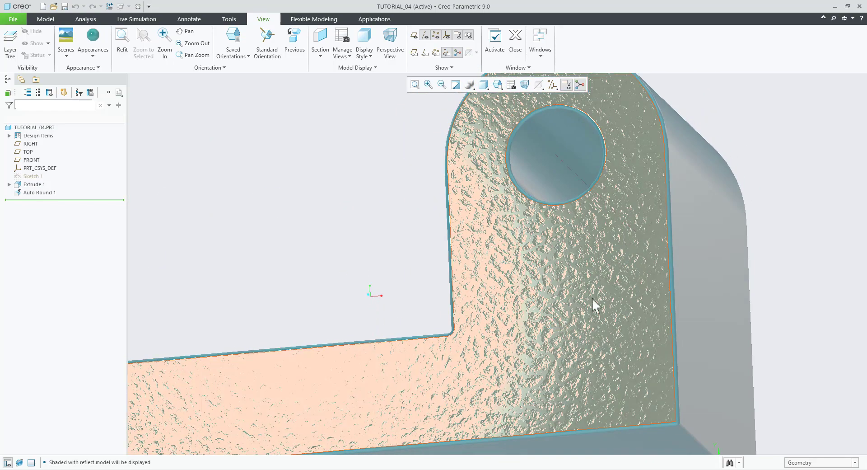
{"action": "scroll", "coordinate": [591, 297], "scroll_direction": "down", "scroll_amount": 3}
{"action": "scroll", "coordinate": [502, 305], "scroll_direction": "down", "scroll_amount": 3}
{"action": "scroll", "coordinate": [515, 298], "scroll_direction": "up", "scroll_amount": 3}
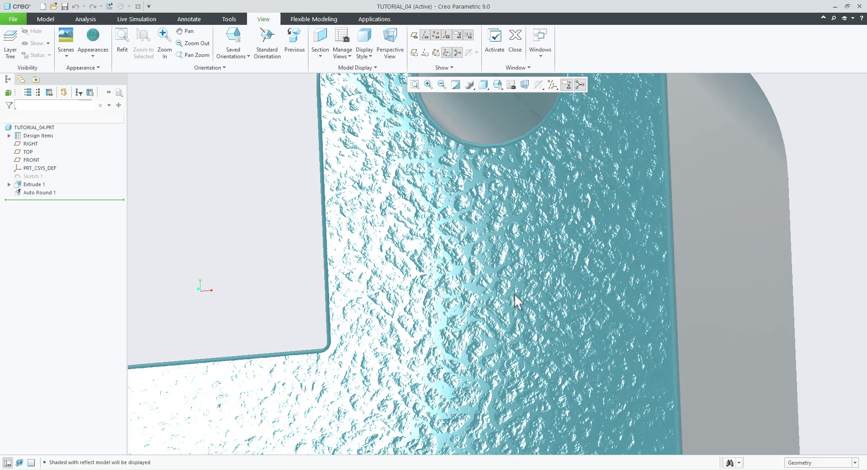
{"action": "scroll", "coordinate": [516, 299], "scroll_direction": "up", "scroll_amount": 3}
{"action": "mouse_move", "coordinate": [517, 300]}
{"action": "middle_mouse_down"}
{"action": "mouse_move", "coordinate": [499, 300]}
{"action": "mouse_move", "coordinate": [481, 393]}
{"action": "mouse_move", "coordinate": [501, 362]}
{"action": "mouse_move", "coordinate": [513, 292]}
{"action": "mouse_move", "coordinate": [534, 308]}
{"action": "mouse_move", "coordinate": [516, 310]}
{"action": "middle_mouse_up"}
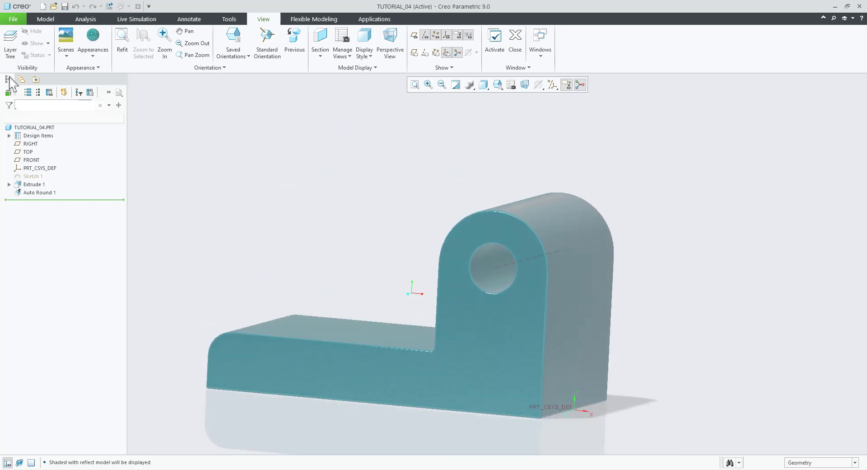
Recolour the L-bracket's model appearance from teal to deep red, keeping its bump texture.
{"action": "left_click", "coordinate": [92, 55]}
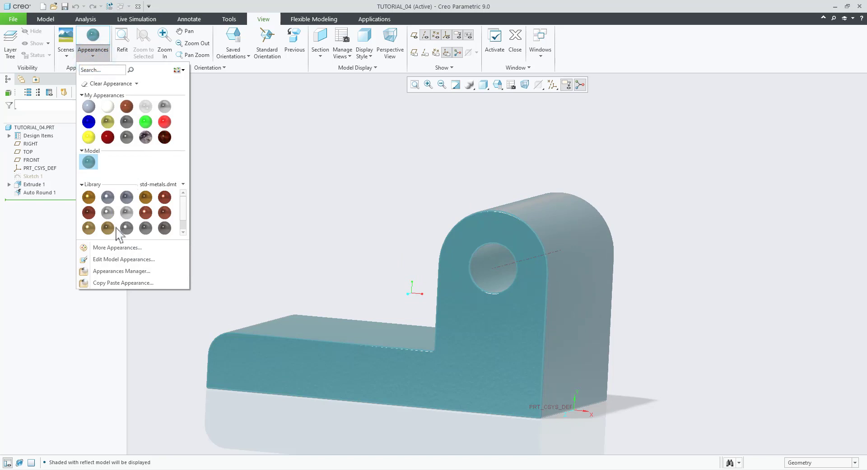
{"action": "left_click", "coordinate": [118, 258]}
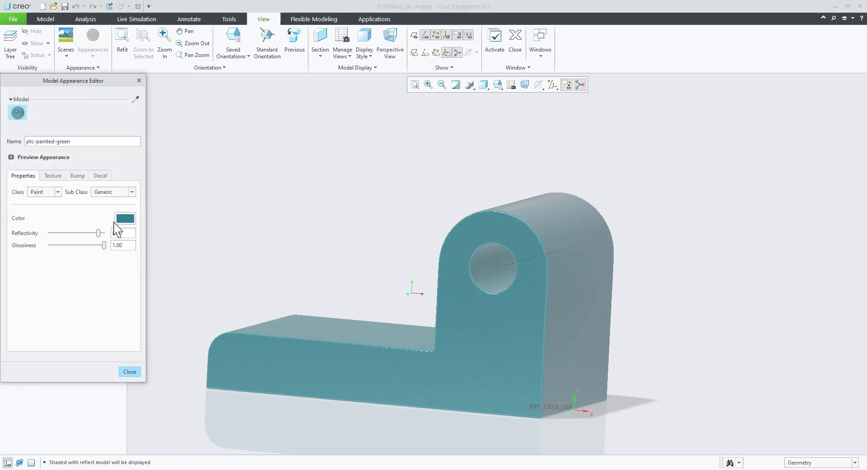
{"action": "left_click", "coordinate": [839, 191]}
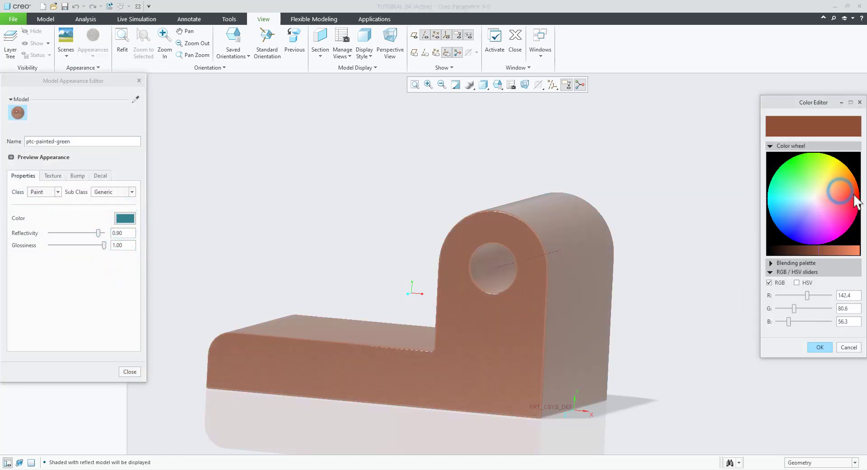
{"action": "left_click", "coordinate": [854, 195]}
{"action": "left_click", "coordinate": [819, 346]}
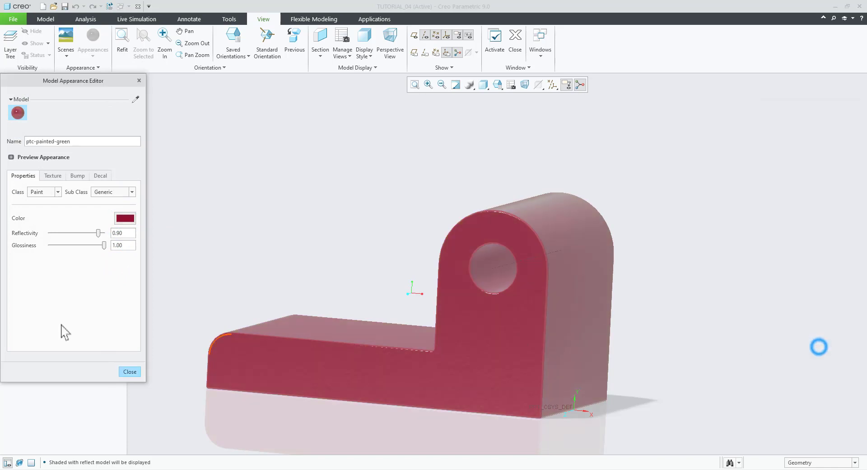
{"action": "left_click", "coordinate": [130, 371]}
{"action": "scroll", "coordinate": [474, 345], "scroll_direction": "up", "scroll_amount": 3}
{"action": "scroll", "coordinate": [400, 325], "scroll_direction": "up", "scroll_amount": 2}
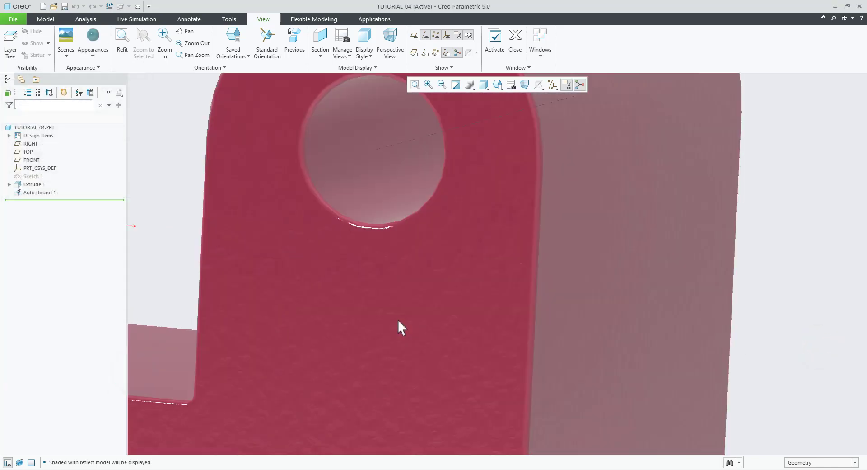
{"action": "scroll", "coordinate": [426, 374], "scroll_direction": "up", "scroll_amount": 3}
{"action": "mouse_move", "coordinate": [426, 373]}
{"action": "middle_mouse_down"}
{"action": "mouse_move", "coordinate": [445, 352]}
{"action": "mouse_move", "coordinate": [433, 358]}
{"action": "mouse_move", "coordinate": [445, 325]}
{"action": "mouse_move", "coordinate": [536, 316]}
{"action": "mouse_move", "coordinate": [487, 319]}
{"action": "mouse_move", "coordinate": [470, 293]}
{"action": "mouse_move", "coordinate": [178, 237]}
{"action": "middle_mouse_up"}
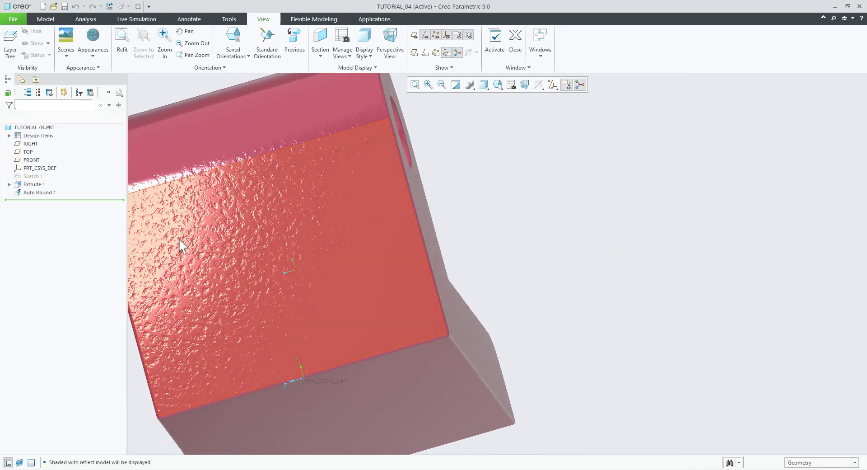
{"action": "scroll", "coordinate": [243, 251], "scroll_direction": "up", "scroll_amount": 5}
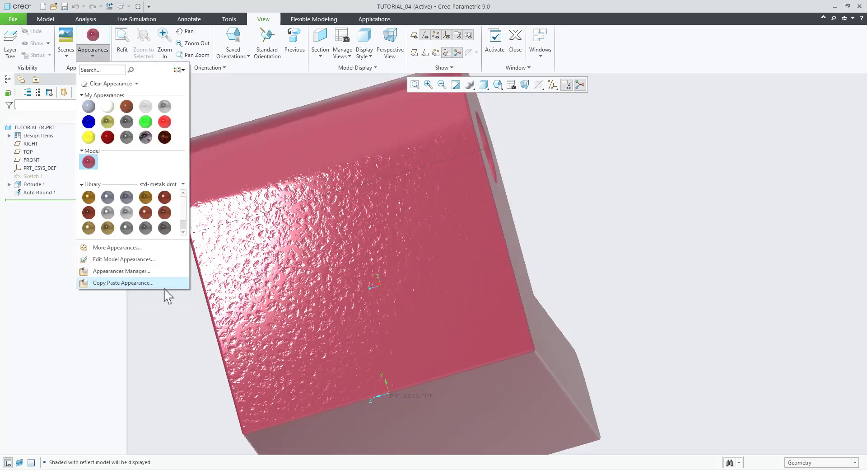
Set the red appearance's Cast bump to scale 21.000 and height -3.00.
{"action": "left_click", "coordinate": [131, 262]}
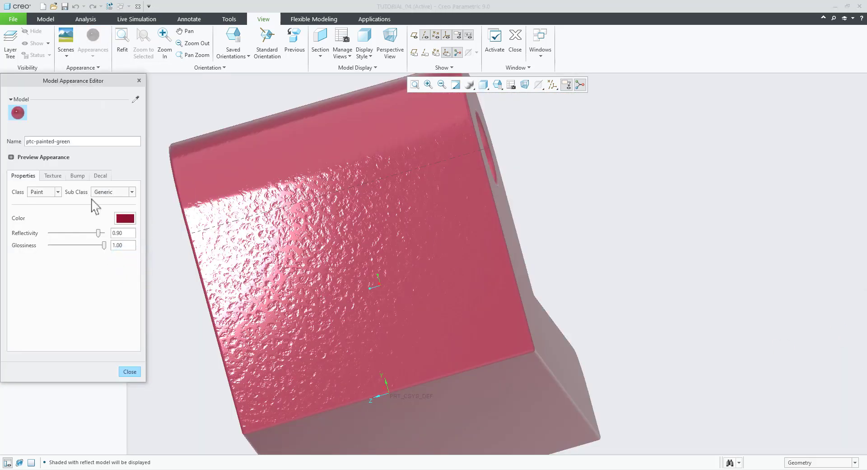
{"action": "left_click", "coordinate": [76, 177]}
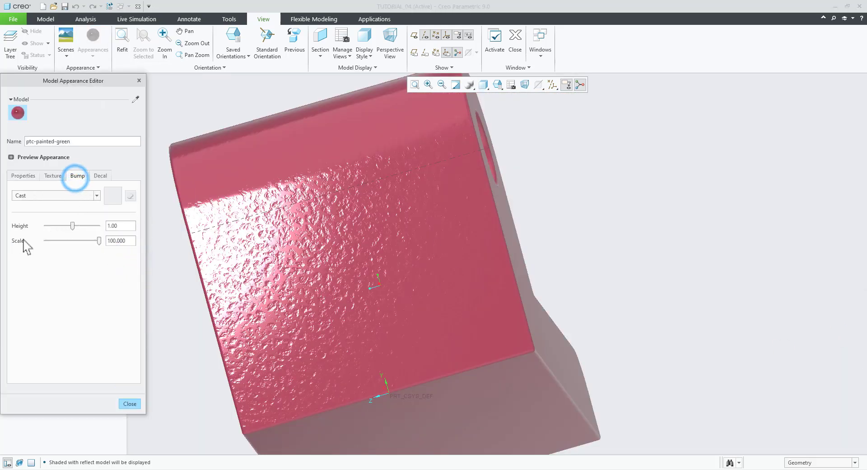
{"action": "left_click_drag", "start_coordinate": [99, 241], "coordinate": [77, 241]}
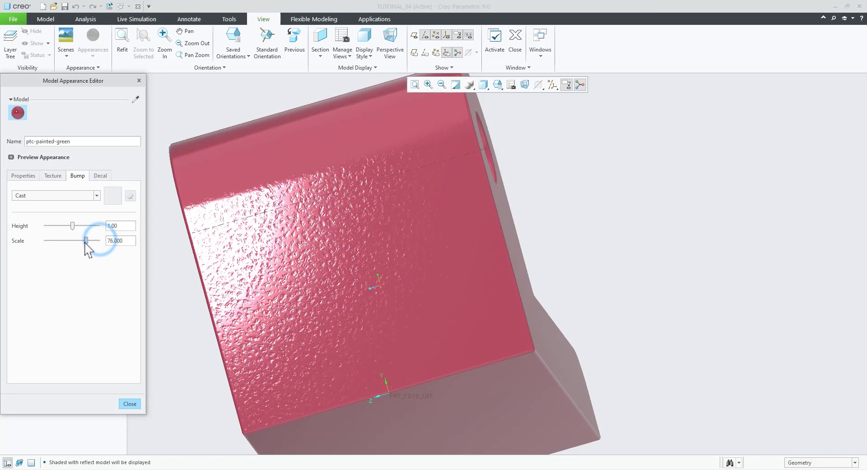
{"action": "scroll", "coordinate": [216, 293], "scroll_direction": "up", "scroll_amount": 5}
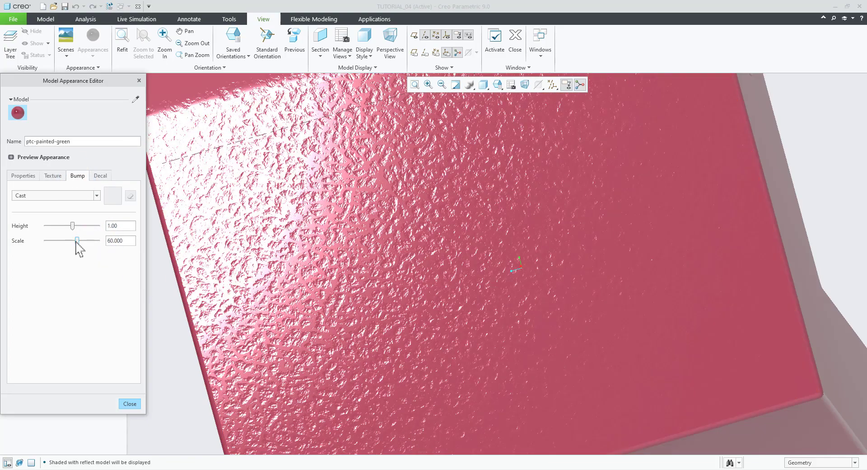
{"action": "left_click_drag", "start_coordinate": [77, 240], "coordinate": [61, 240]}
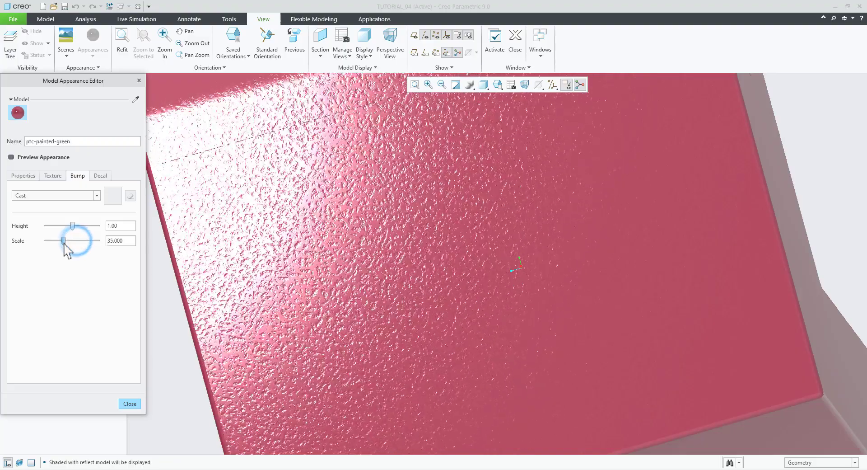
{"action": "left_click", "coordinate": [71, 225]}
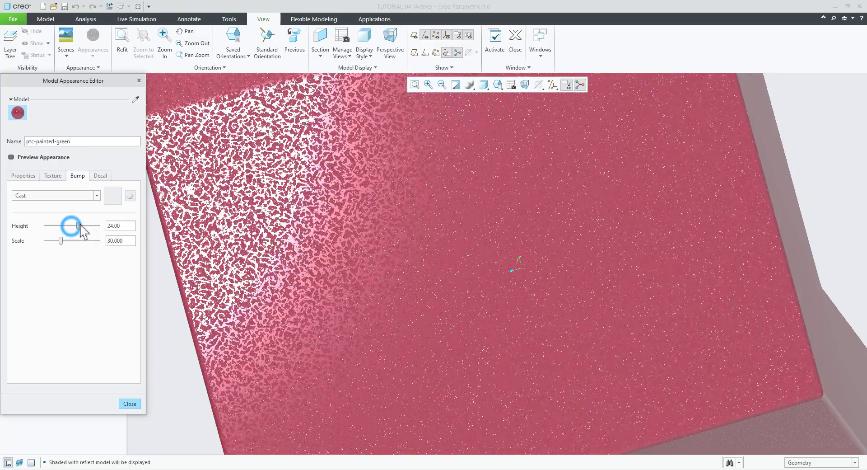
{"action": "mouse_move", "coordinate": [72, 225]}
{"action": "left_mouse_down"}
{"action": "mouse_move", "coordinate": [62, 225]}
{"action": "mouse_move", "coordinate": [71, 229]}
{"action": "left_mouse_up"}
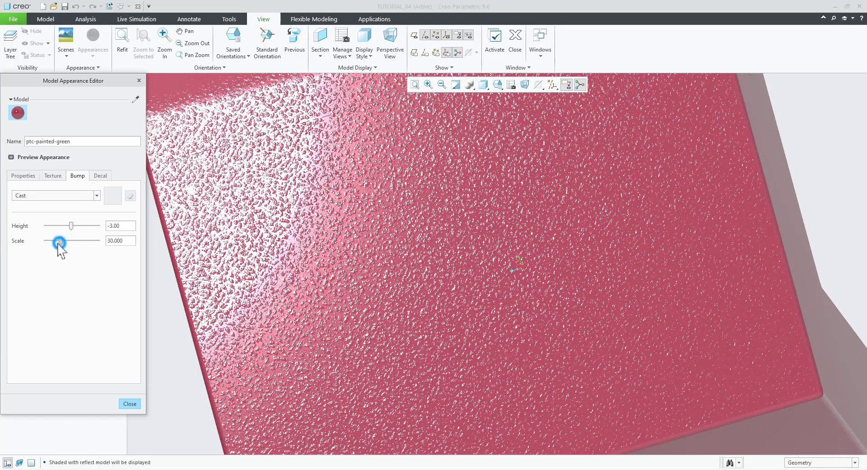
{"action": "left_click_drag", "start_coordinate": [59, 244], "coordinate": [56, 244]}
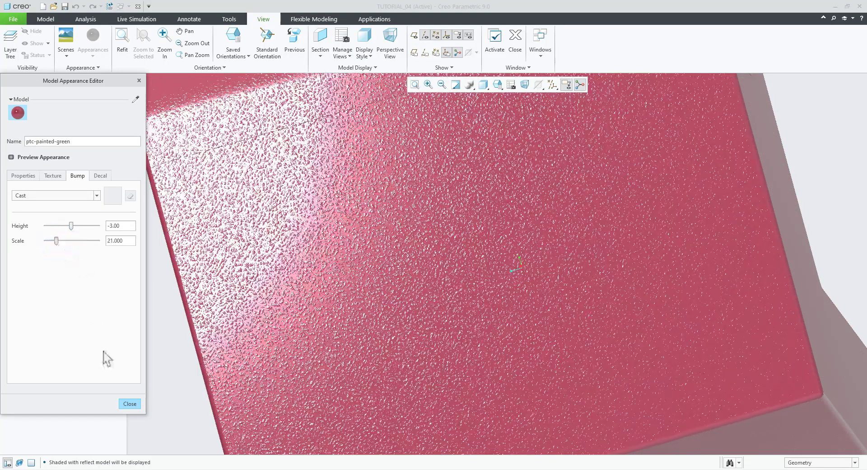
Close the Appearance Editor and orbit to view the whole red part.
{"action": "left_click", "coordinate": [129, 403]}
{"action": "scroll", "coordinate": [414, 290], "scroll_direction": "down", "scroll_amount": 5}
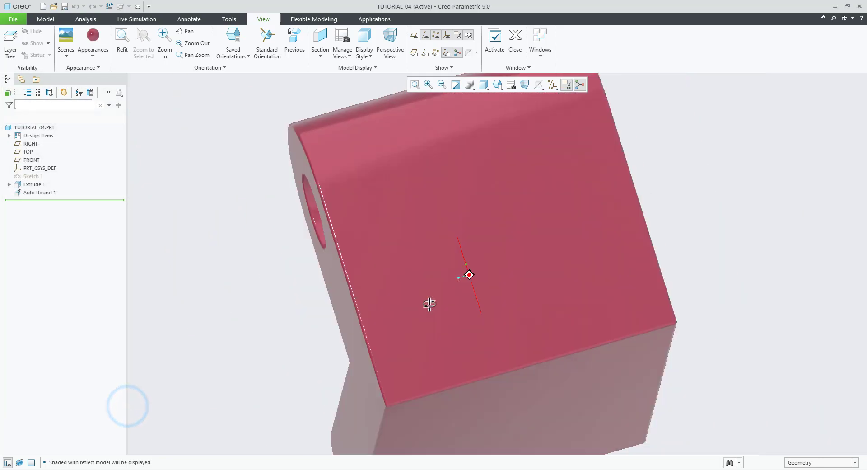
{"action": "mouse_move", "coordinate": [427, 302]}
{"action": "middle_mouse_down"}
{"action": "mouse_move", "coordinate": [443, 330]}
{"action": "mouse_move", "coordinate": [487, 342]}
{"action": "mouse_move", "coordinate": [499, 397]}
{"action": "mouse_move", "coordinate": [494, 352]}
{"action": "middle_mouse_up"}
Save the part TUTORIAL_04 with Ctrl+S.
{"action": "left_click", "coordinate": [40, 20]}
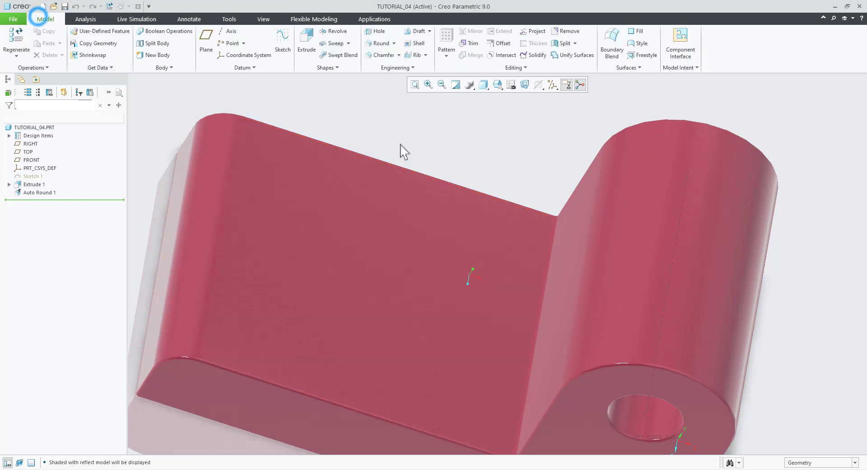
{"action": "key", "text": "ctrl+s"}
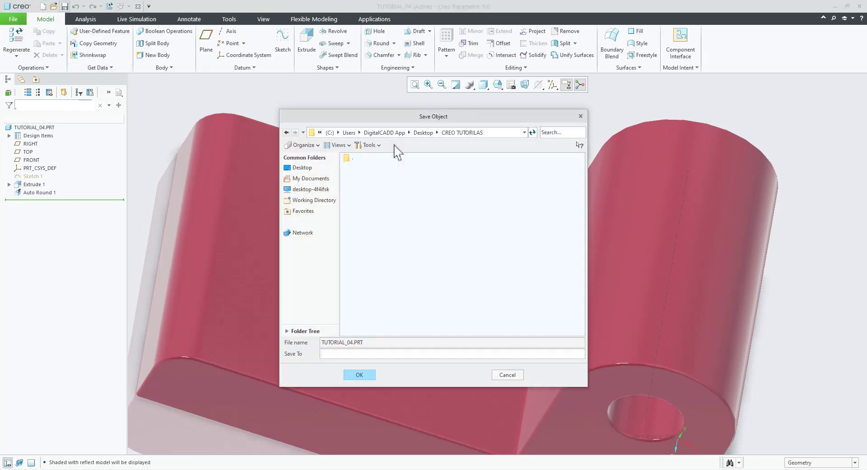
{"action": "left_click", "coordinate": [359, 375]}
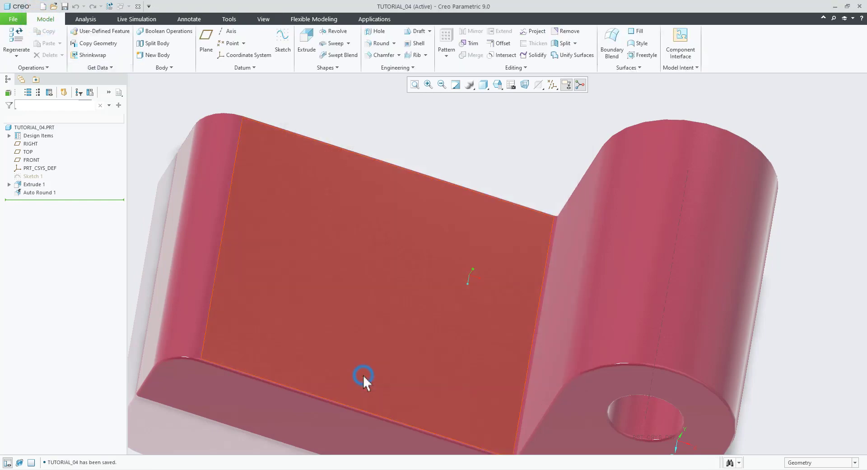
{"action": "scroll", "coordinate": [335, 256], "scroll_direction": "up", "scroll_amount": 3}
{"action": "mouse_move", "coordinate": [336, 257]}
{"action": "middle_mouse_down"}
{"action": "mouse_move", "coordinate": [466, 280]}
{"action": "mouse_move", "coordinate": [450, 323]}
{"action": "mouse_move", "coordinate": [420, 286]}
{"action": "mouse_move", "coordinate": [439, 319]}
{"action": "middle_mouse_up"}
Find the Exercise 2 L-bracket sketch in the PDF and begin a new solid part named Tutoeial_05.
{"action": "key", "text": "ctrl+d"}
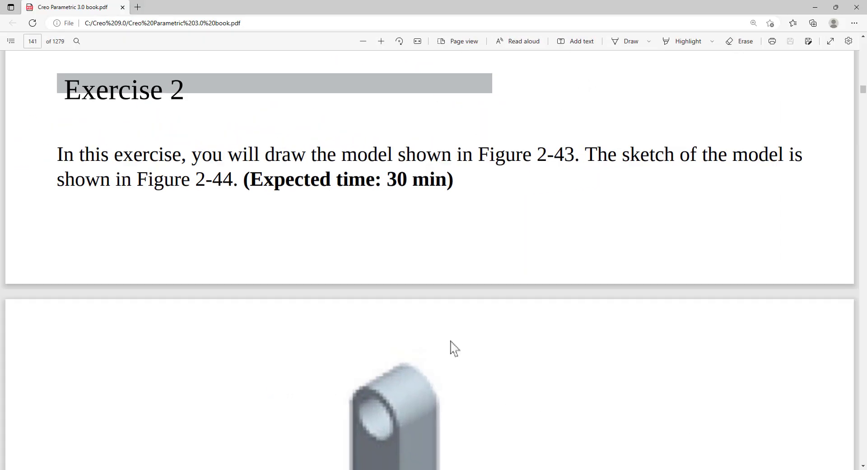
{"action": "scroll", "coordinate": [427, 351], "scroll_direction": "down", "scroll_amount": 5}
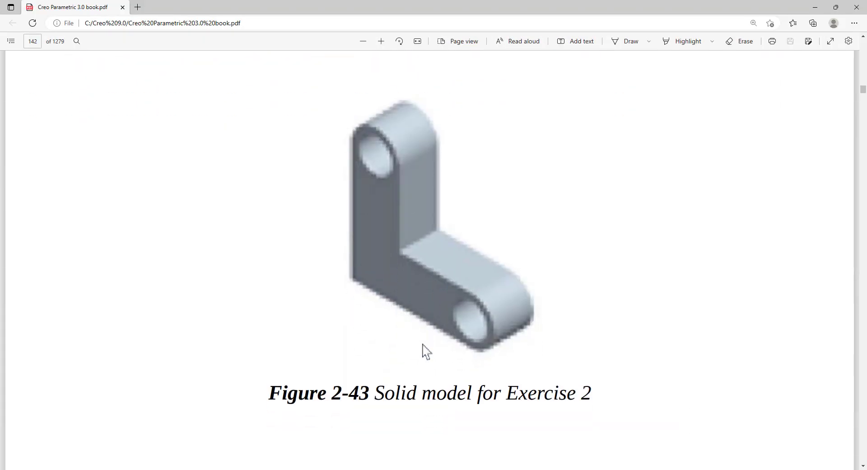
{"action": "scroll", "coordinate": [422, 348], "scroll_direction": "down", "scroll_amount": 5}
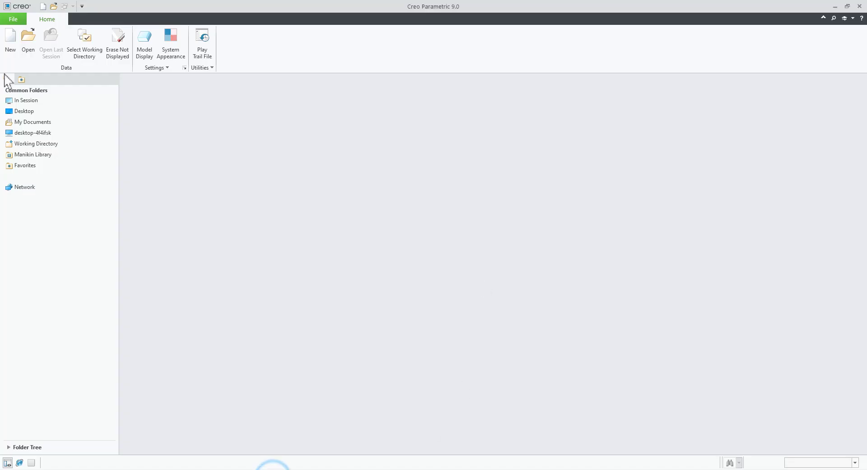
{"action": "left_click", "coordinate": [9, 45]}
{"action": "type", "text": "Tutoeial_05"}
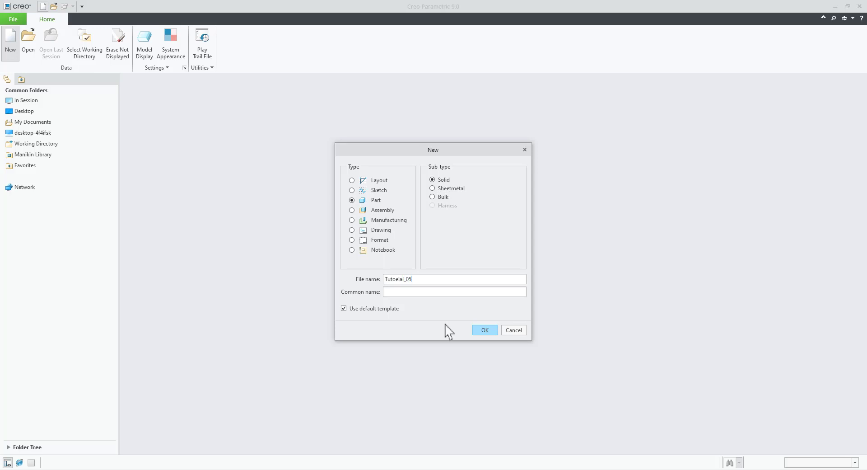
Create part TUTOEIAL_05 and turn on datum plane display.
{"action": "key", "text": "Return"}
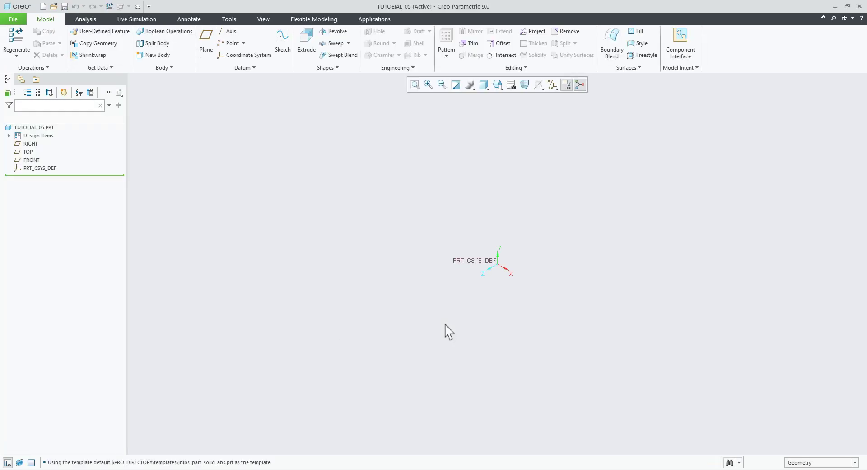
{"action": "left_click", "coordinate": [566, 84]}
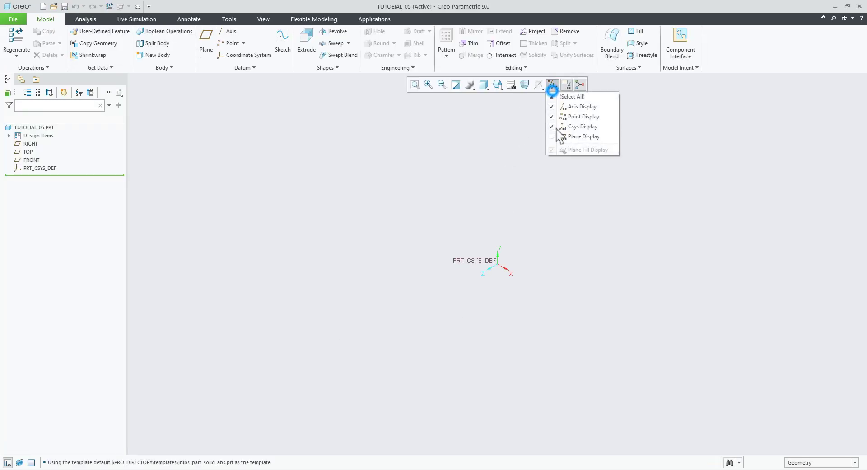
{"action": "left_click", "coordinate": [552, 135]}
{"action": "left_click", "coordinate": [574, 320]}
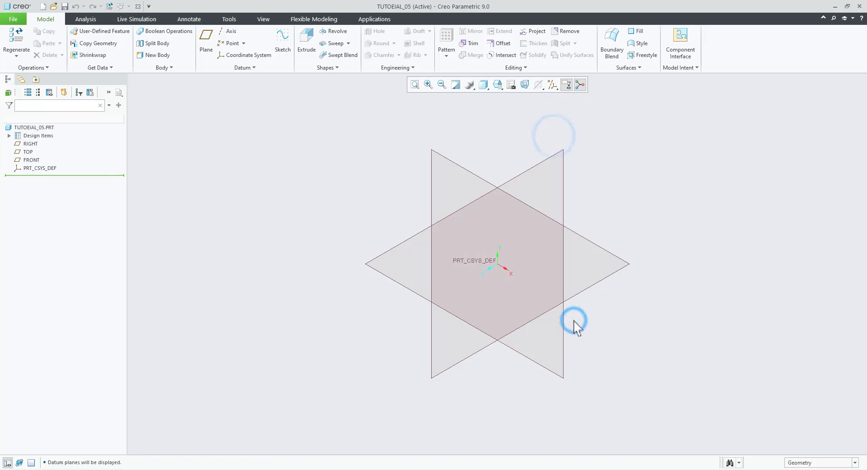
Check the PDF drawing, then select the FRONT plane to start Sketch 1.
{"action": "key", "text": "alt+Tab"}
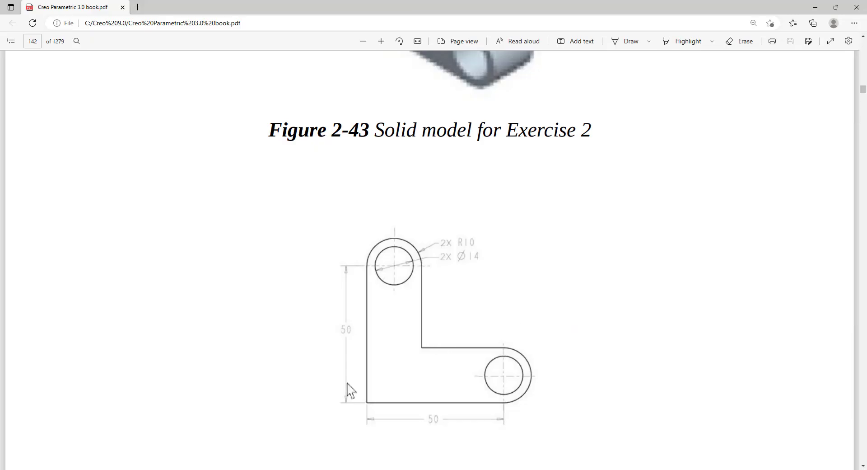
{"action": "scroll", "coordinate": [470, 380], "scroll_direction": "up", "scroll_amount": 4}
{"action": "key", "text": "alt+Tab"}
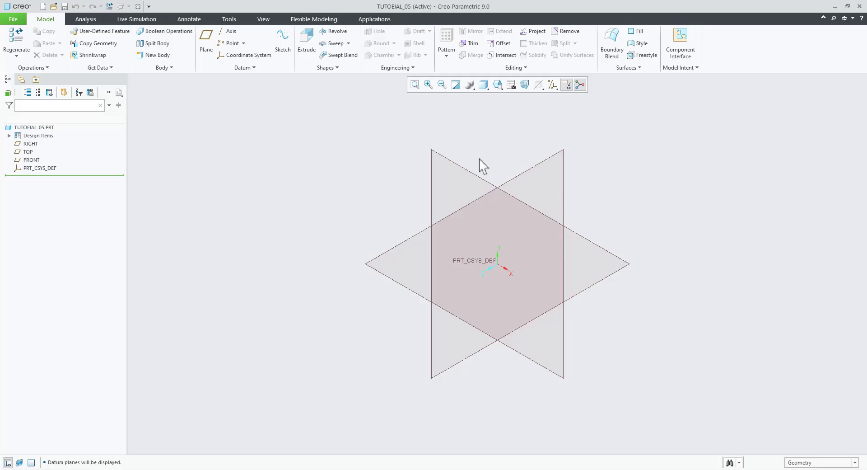
{"action": "left_click", "coordinate": [464, 166]}
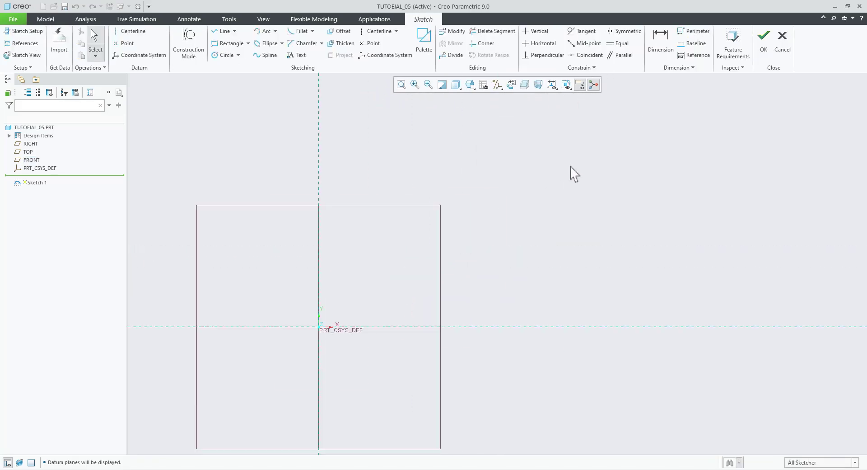
Draw a first vertical line to the origin, check the PDF, then undo it.
{"action": "left_click", "coordinate": [224, 30]}
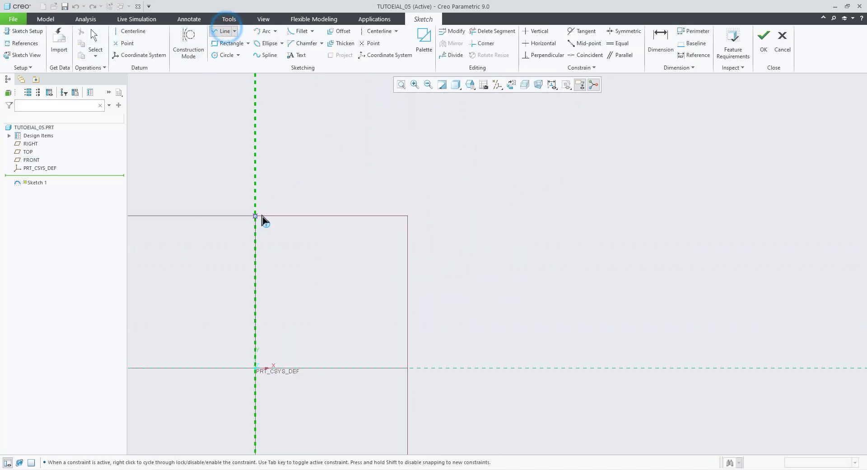
{"action": "left_click", "coordinate": [255, 368]}
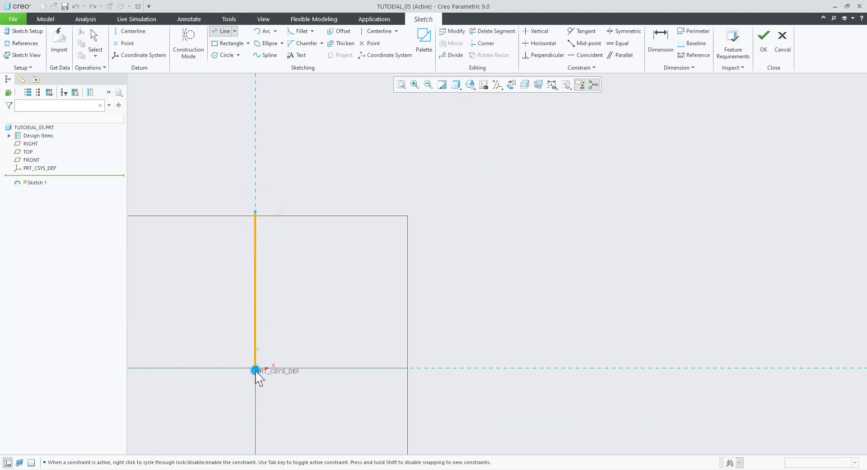
{"action": "key", "text": "alt+Tab"}
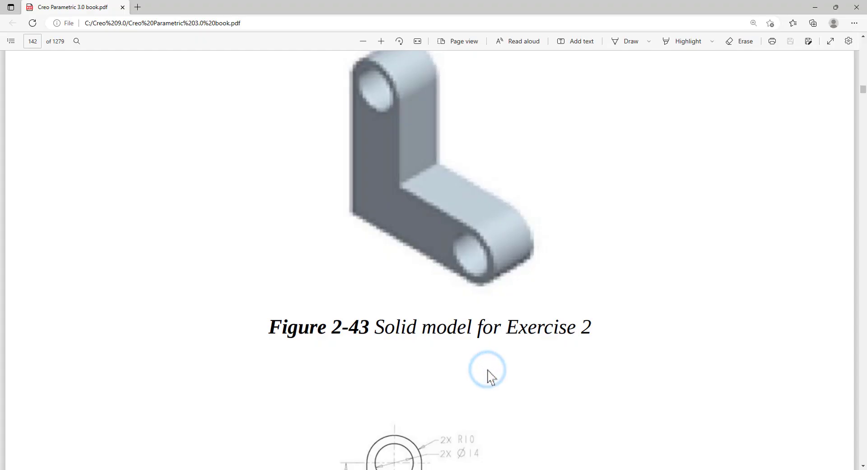
{"action": "scroll", "coordinate": [480, 368], "scroll_direction": "down", "scroll_amount": 5}
{"action": "key", "text": "alt+Tab"}
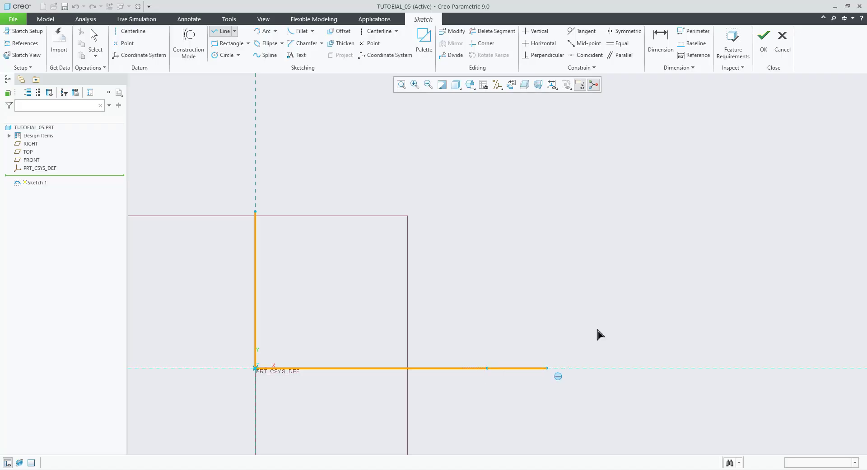
{"action": "left_click", "coordinate": [275, 31]}
{"action": "left_click", "coordinate": [279, 42]}
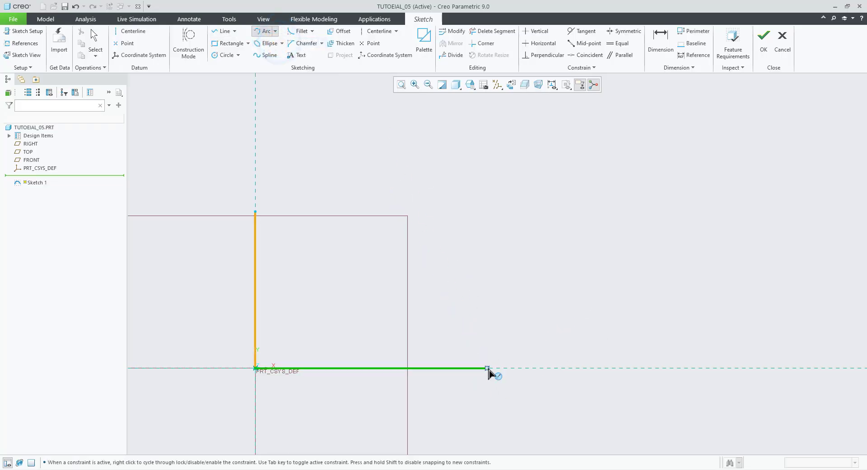
{"action": "key", "text": "ctrl+z"}
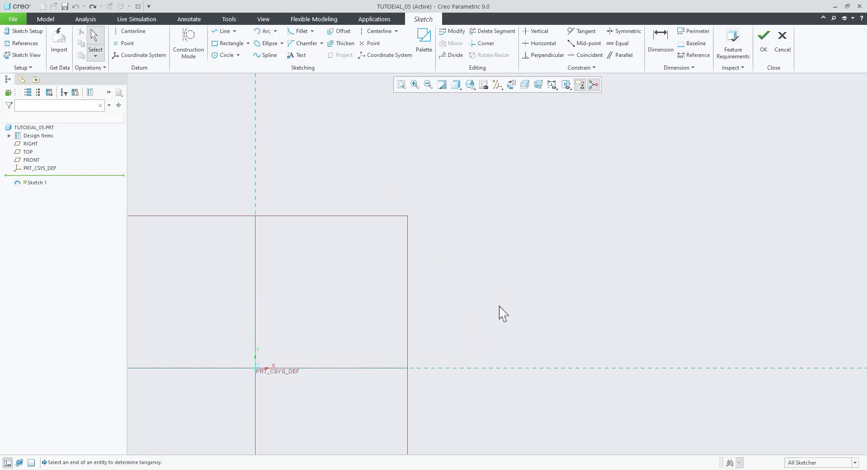
Sketch the outer left and bottom lines from the origin plus a semicircular right-arm end.
{"action": "left_click", "coordinate": [215, 30]}
{"action": "left_click", "coordinate": [255, 198]}
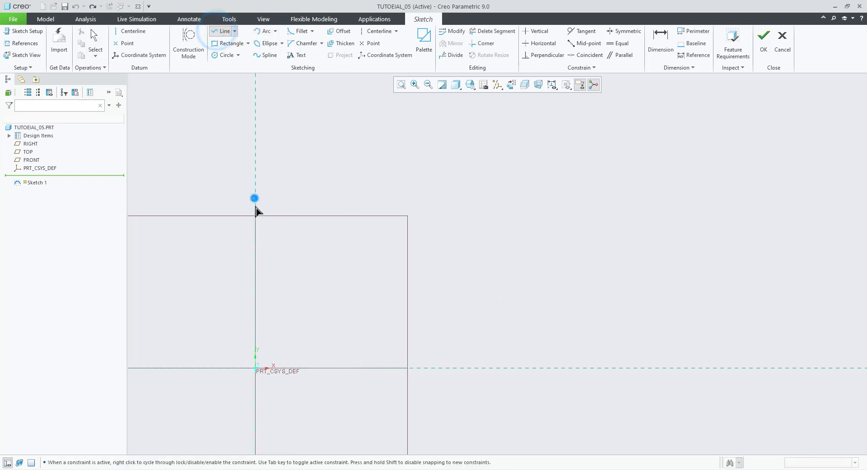
{"action": "left_click", "coordinate": [256, 368]}
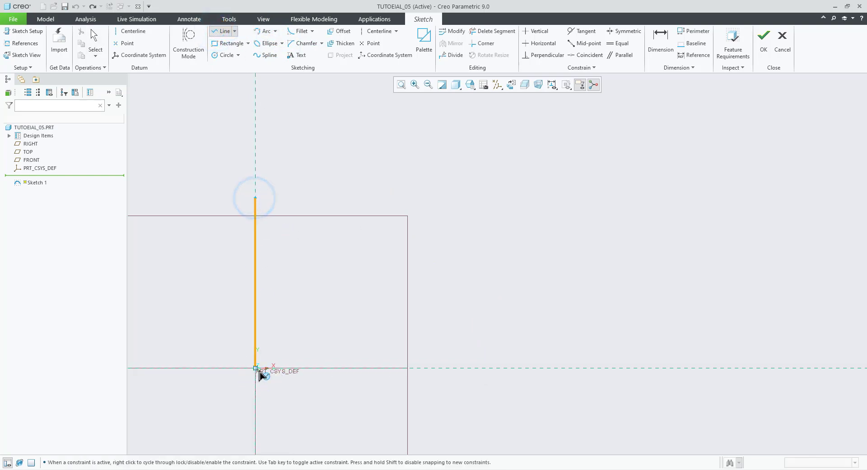
{"action": "left_click", "coordinate": [486, 368]}
{"action": "right_click", "coordinate": [527, 261]}
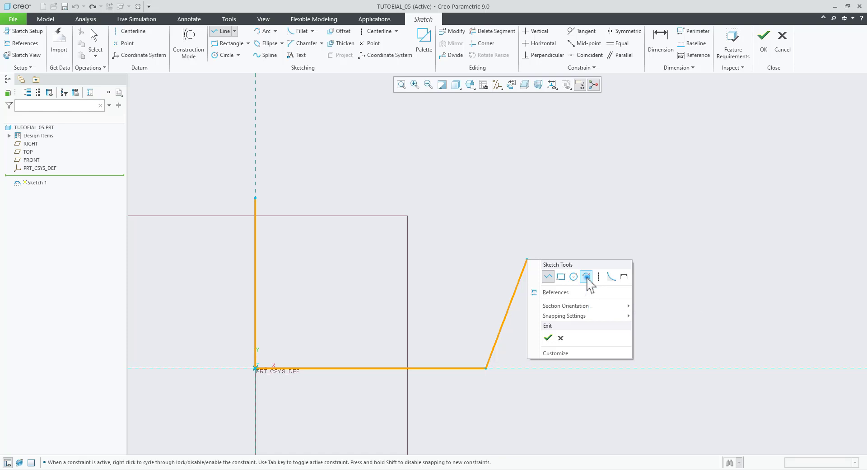
{"action": "left_click", "coordinate": [586, 277]}
{"action": "left_click", "coordinate": [489, 367]}
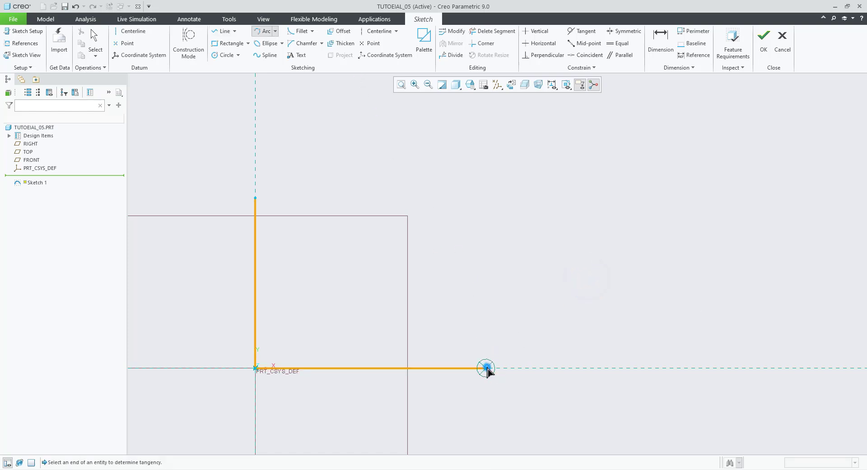
{"action": "left_click", "coordinate": [488, 288]}
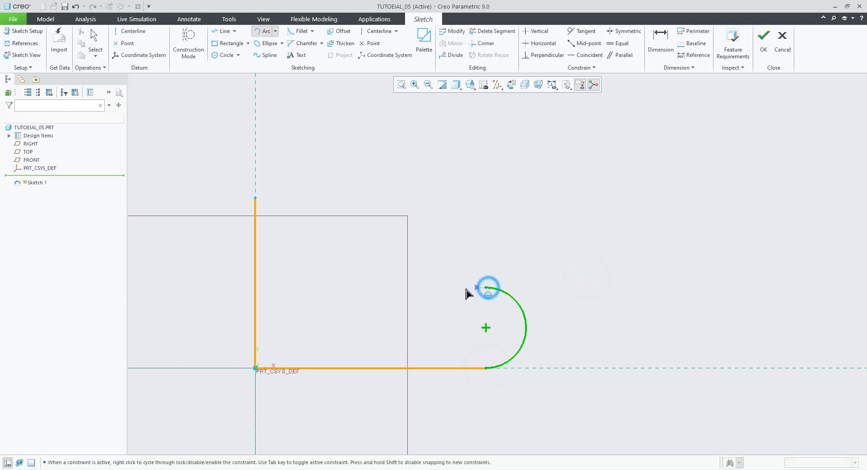
Add the inner horizontal and vertical lines and a top semicircular arc to close the L.
{"action": "right_click", "coordinate": [540, 232]}
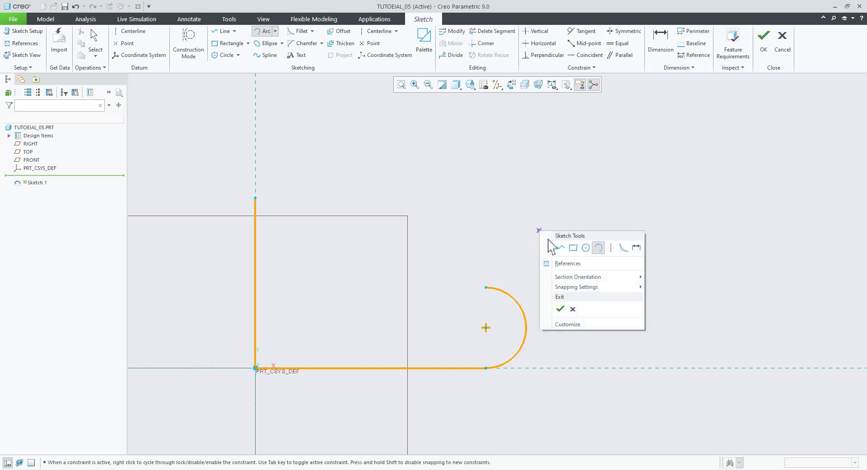
{"action": "left_click", "coordinate": [560, 247]}
{"action": "left_click", "coordinate": [487, 287]}
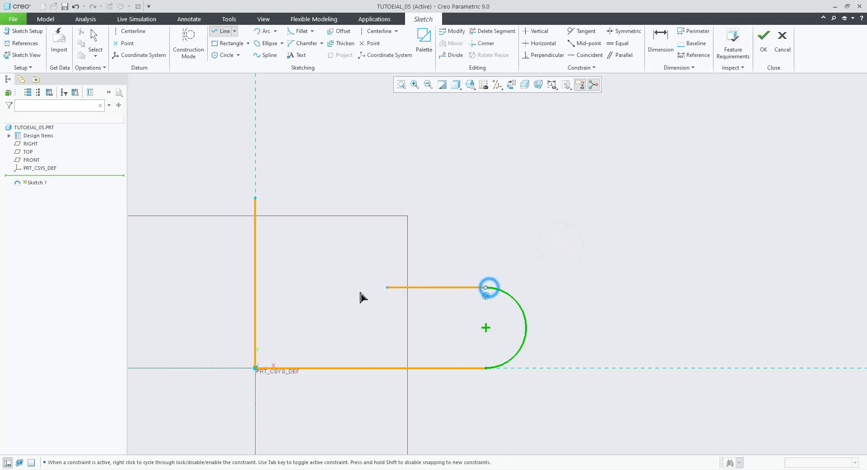
{"action": "left_click", "coordinate": [322, 287]}
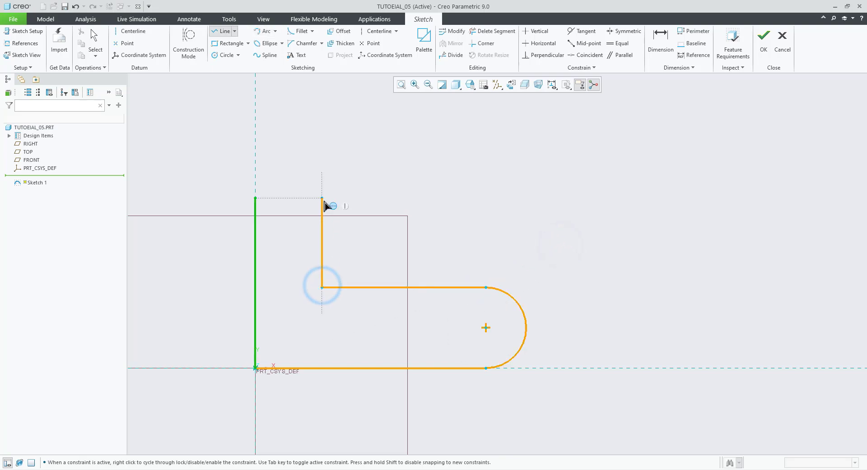
{"action": "left_click", "coordinate": [322, 197]}
{"action": "right_click", "coordinate": [362, 182]}
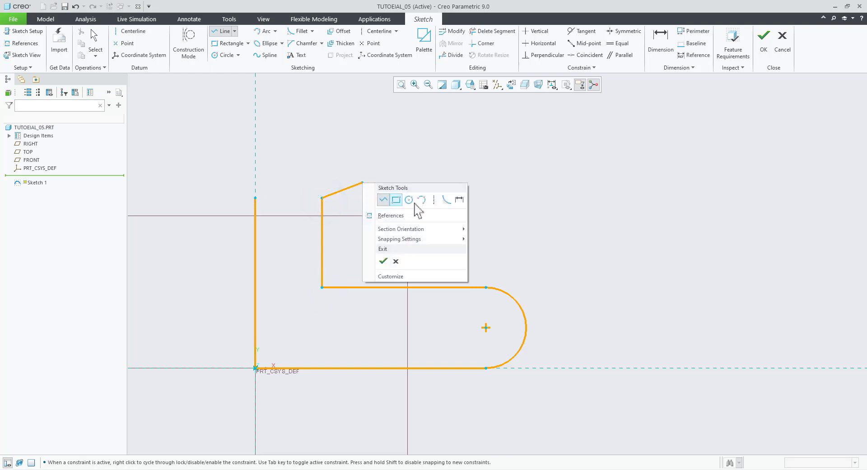
{"action": "left_click", "coordinate": [421, 199]}
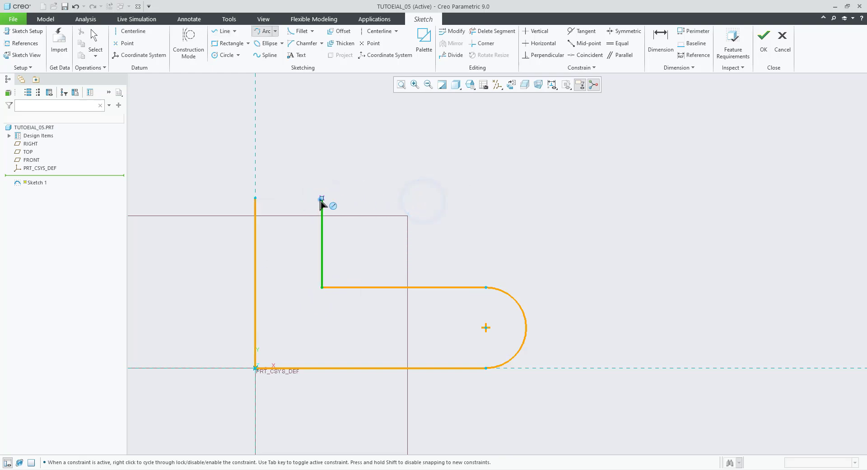
{"action": "left_click", "coordinate": [322, 198]}
{"action": "left_click", "coordinate": [256, 198]}
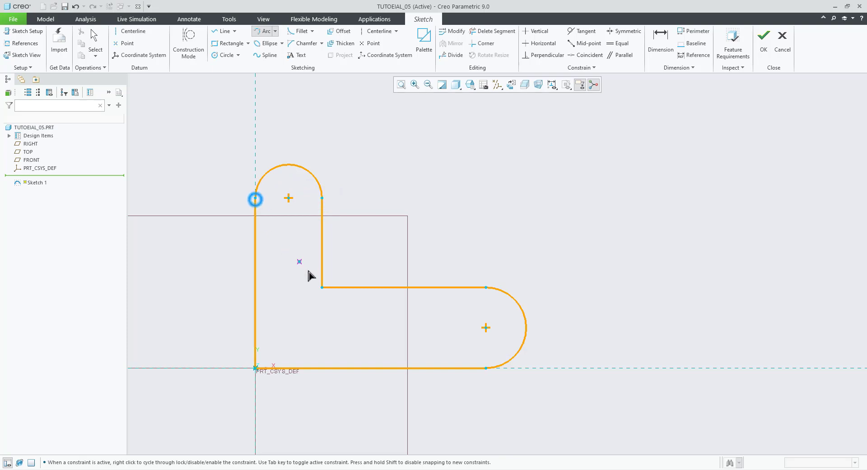
{"action": "middle_click", "coordinate": [310, 273]}
{"action": "left_click", "coordinate": [460, 198]}
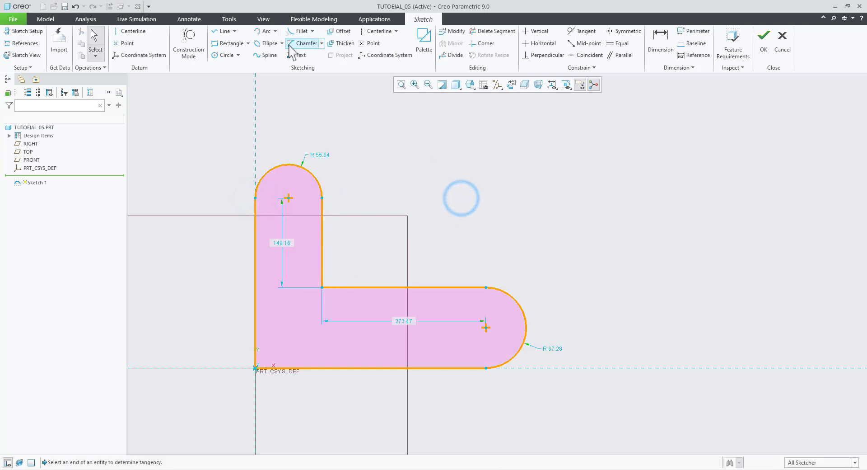
Dimension the left edge to the right arc centre as 50 horizontally.
{"action": "scroll", "coordinate": [300, 372], "scroll_direction": "down", "scroll_amount": 1}
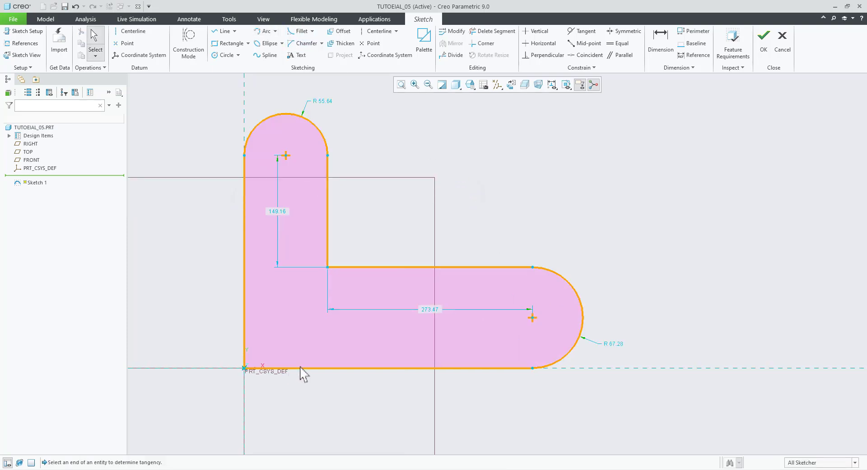
{"action": "key", "text": "alt+Tab"}
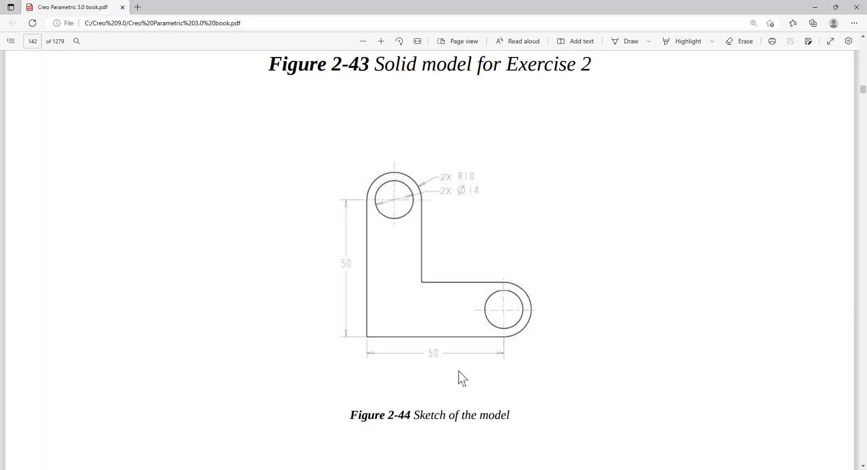
{"action": "key", "text": "alt+Tab"}
{"action": "left_click", "coordinate": [659, 45]}
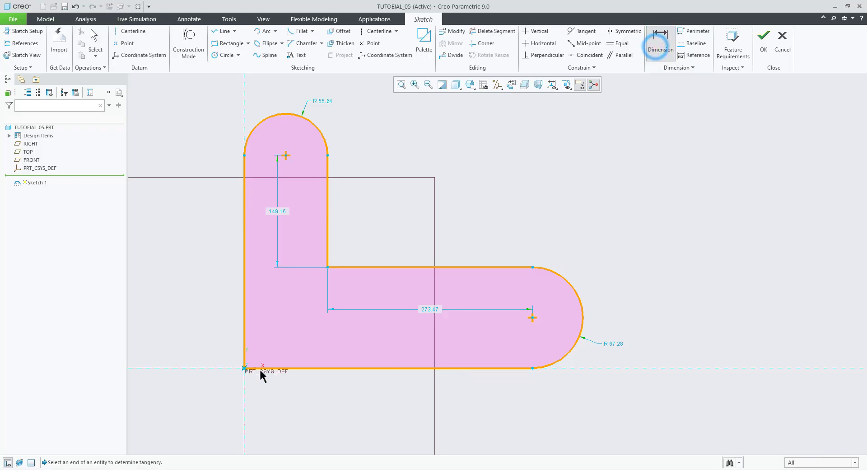
{"action": "left_click", "coordinate": [245, 327]}
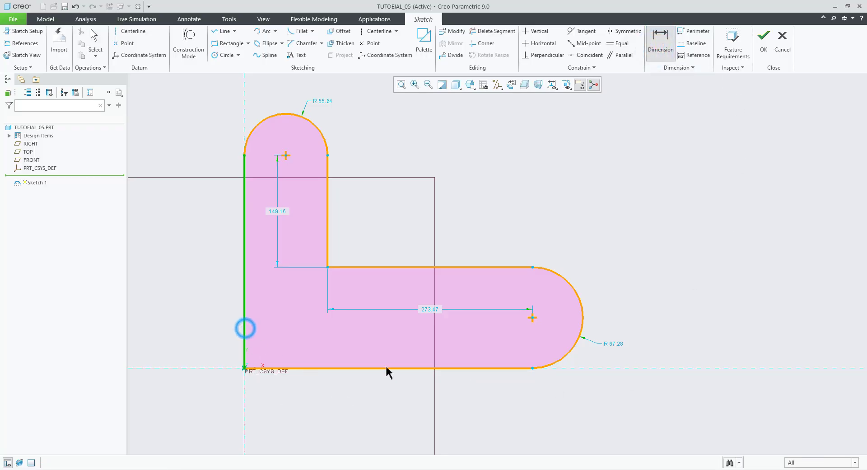
{"action": "left_click", "coordinate": [532, 318]}
{"action": "middle_click", "coordinate": [371, 405]}
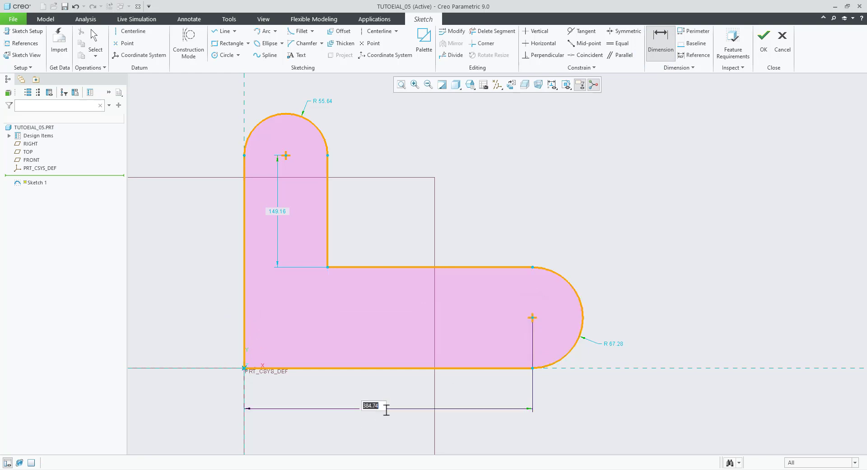
{"action": "type", "text": "50"}
{"action": "key", "text": "Return"}
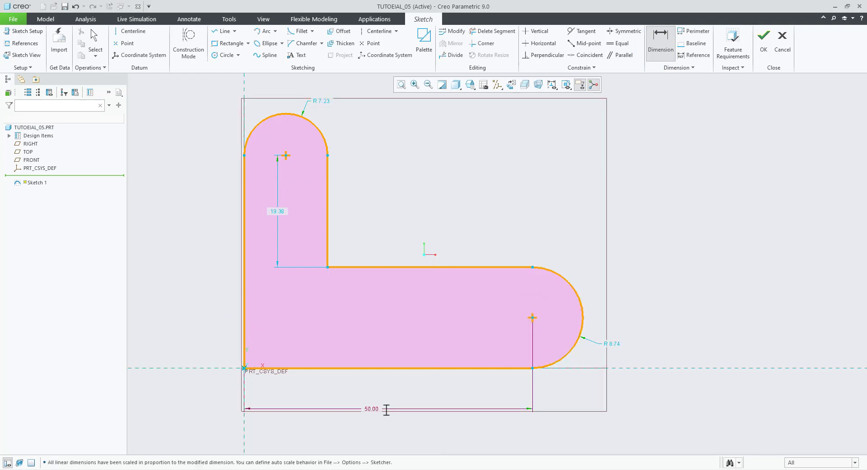
Dimension the bottom edge to the top arc centre as 50 vertically, then view the PDF.
{"action": "key", "text": "alt+Tab"}
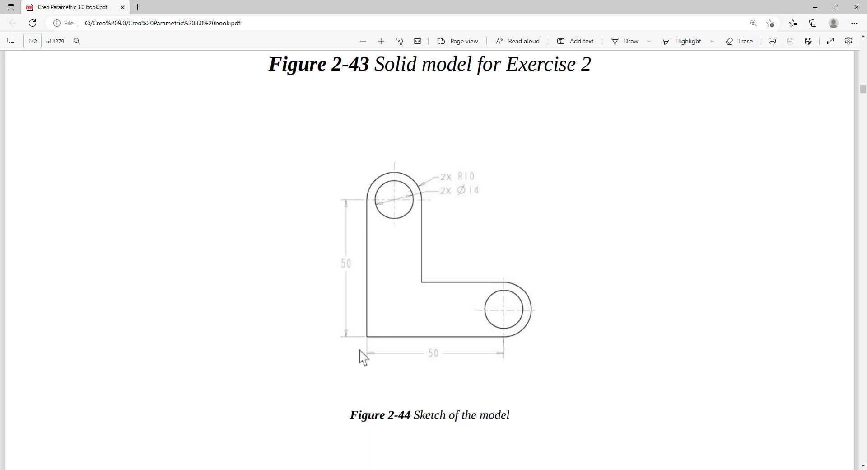
{"action": "key", "text": "alt+Tab"}
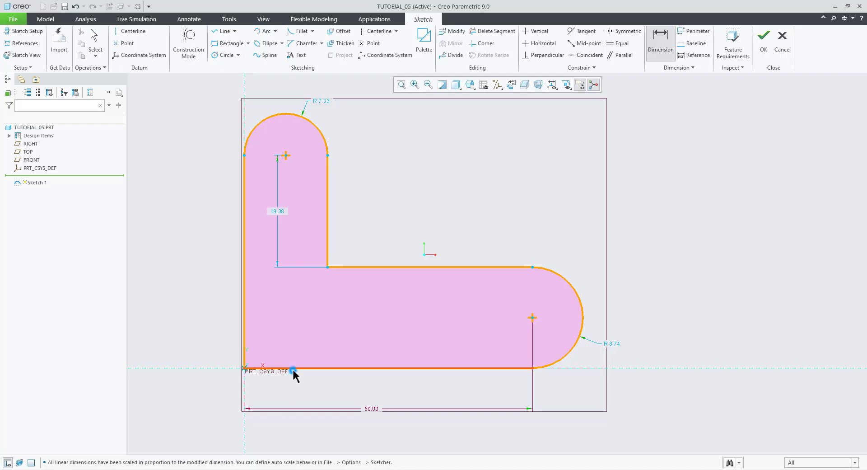
{"action": "left_click", "coordinate": [293, 368]}
{"action": "left_click", "coordinate": [286, 155]}
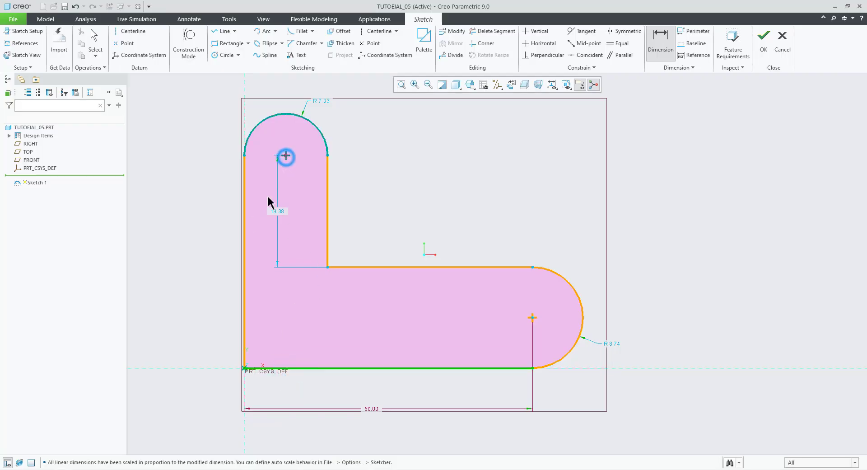
{"action": "middle_click", "coordinate": [217, 265]}
{"action": "type", "text": "50"}
{"action": "key", "text": "Return"}
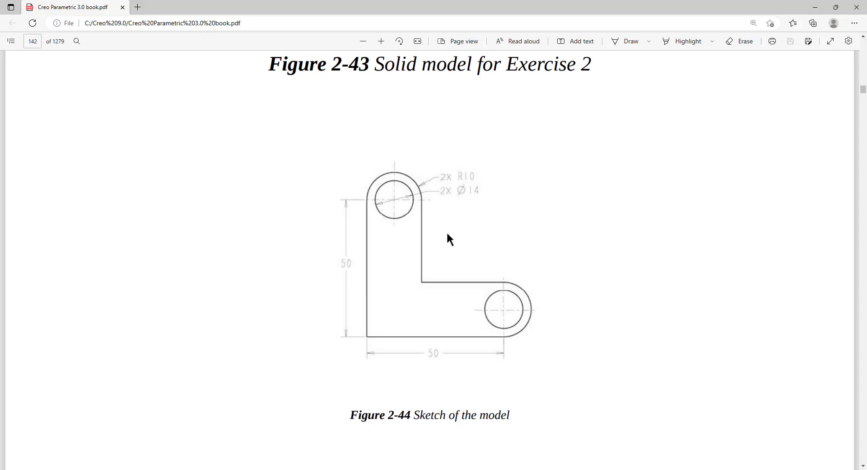
{"action": "key", "text": "alt+Tab"}
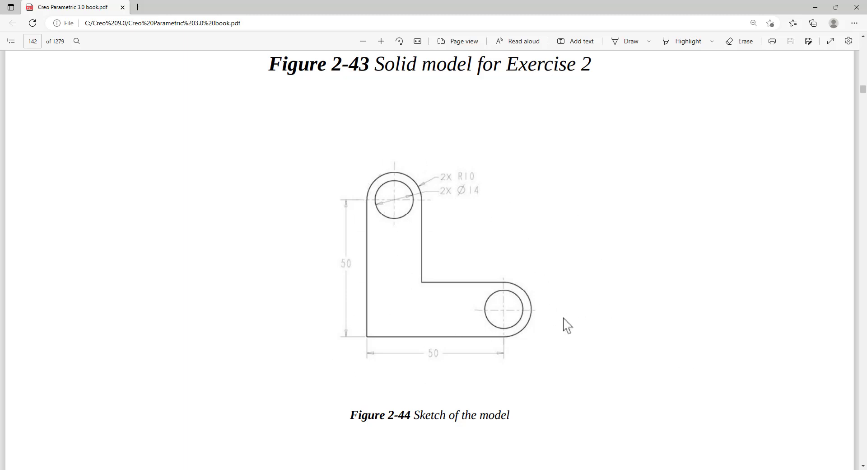
Change the top end arc's radius from 7.23 to 10.
{"action": "key", "text": "alt+Tab"}
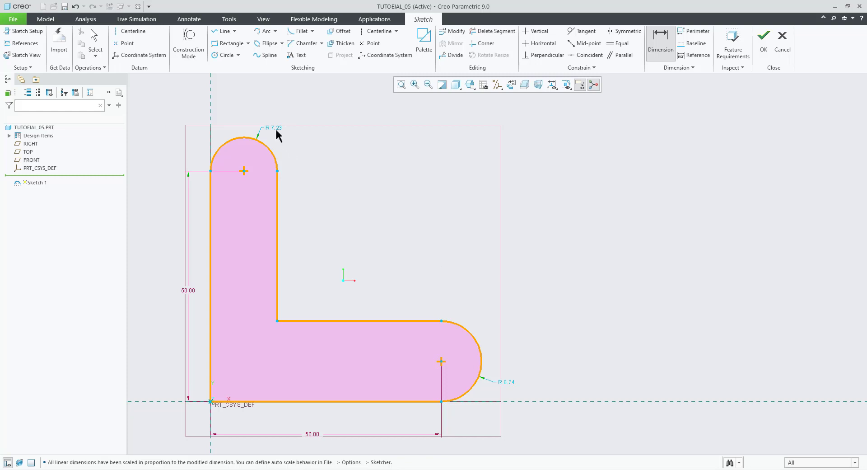
{"action": "double_click", "coordinate": [275, 129]}
{"action": "type", "text": "10"}
{"action": "key", "text": "Return"}
{"action": "middle_click", "coordinate": [398, 221]}
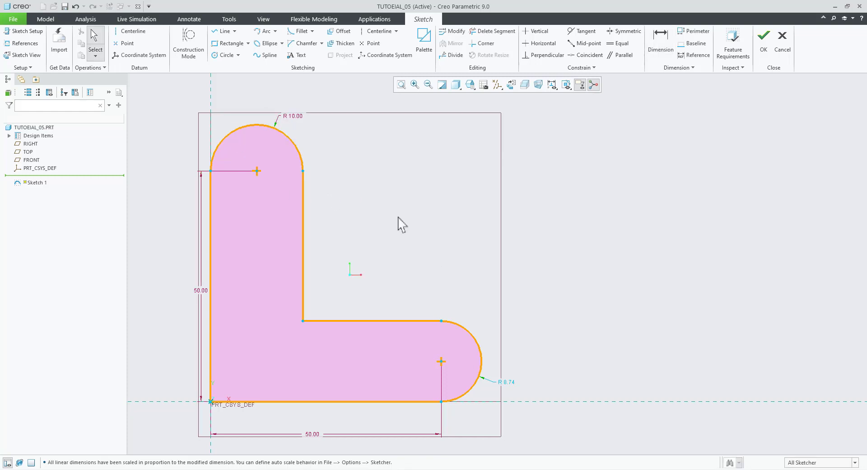
Constrain the top and bottom arcs to an equal radius.
{"action": "left_click", "coordinate": [298, 146]}
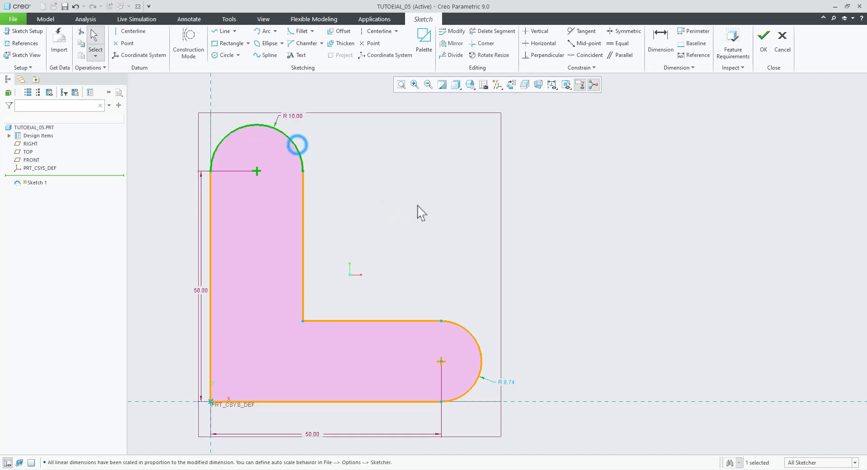
{"action": "left_click", "coordinate": [470, 332], "text": "ctrl"}
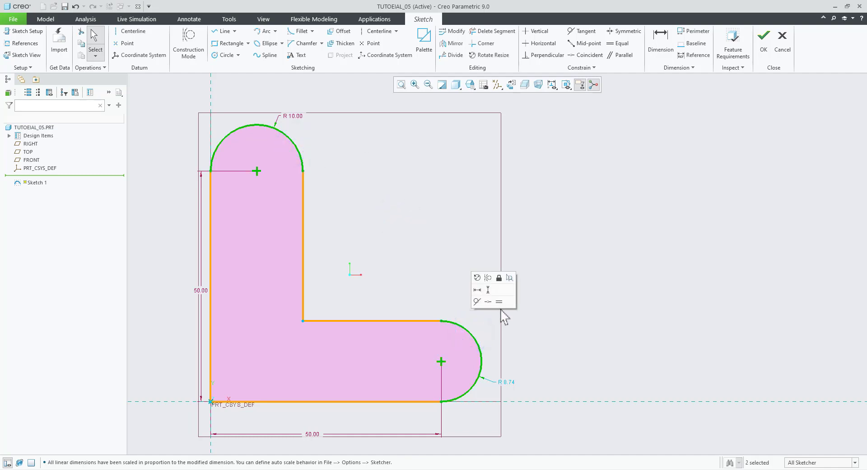
{"action": "left_click", "coordinate": [499, 301]}
{"action": "left_click", "coordinate": [640, 302]}
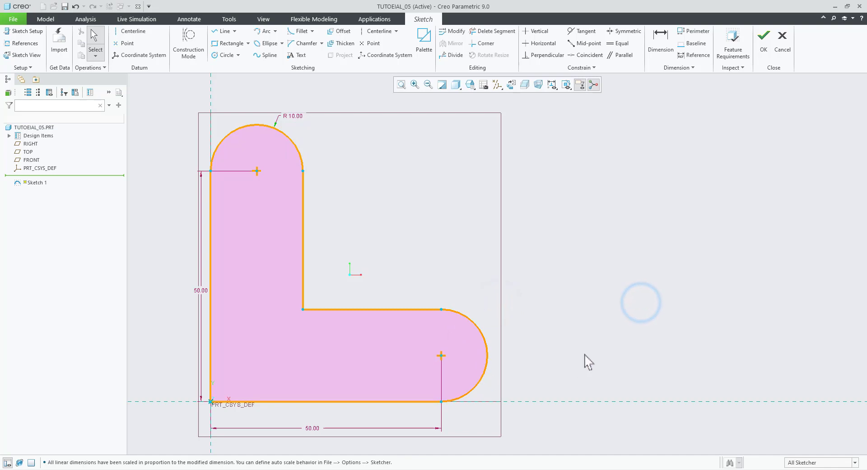
Draw two equal circles centred on the upper and lower arc centres.
{"action": "left_click", "coordinate": [226, 54]}
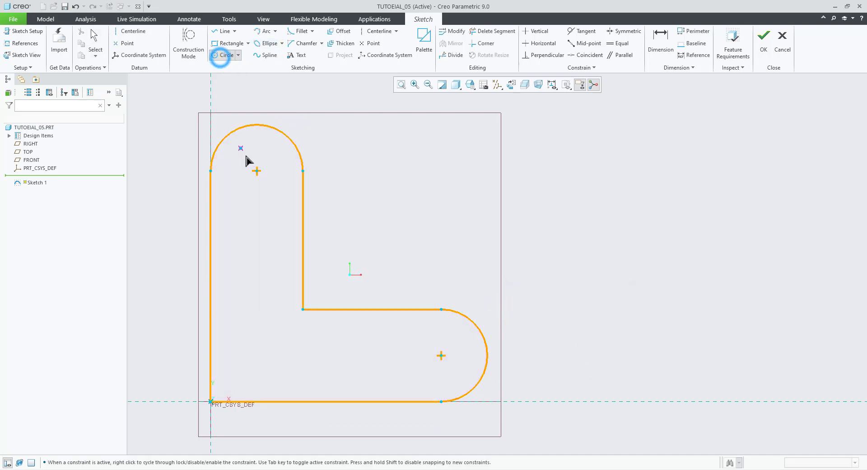
{"action": "left_click", "coordinate": [257, 170]}
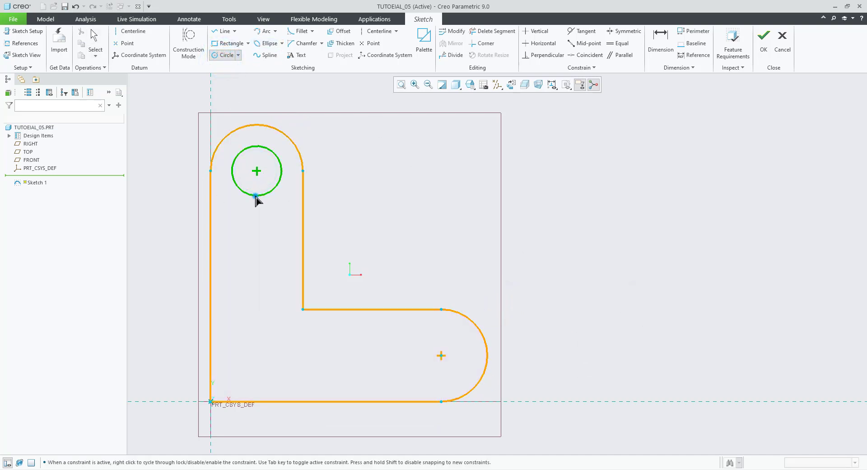
{"action": "left_click", "coordinate": [255, 196]}
{"action": "left_click", "coordinate": [441, 356]}
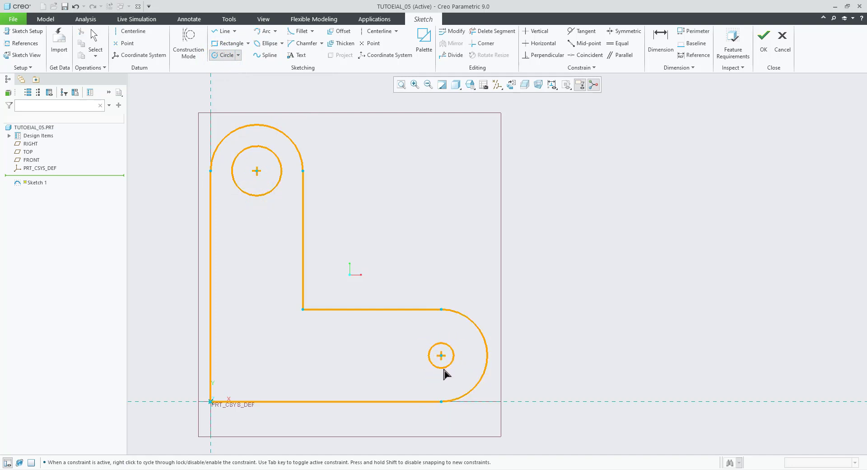
{"action": "left_click", "coordinate": [445, 383]}
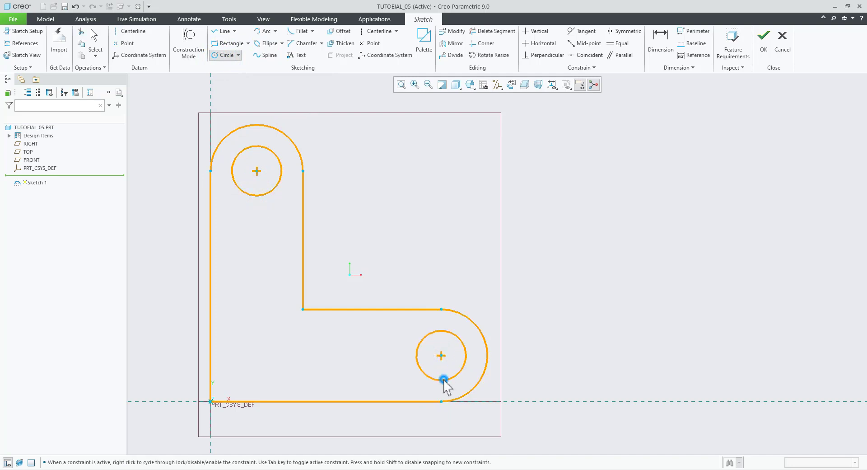
{"action": "middle_click", "coordinate": [576, 341]}
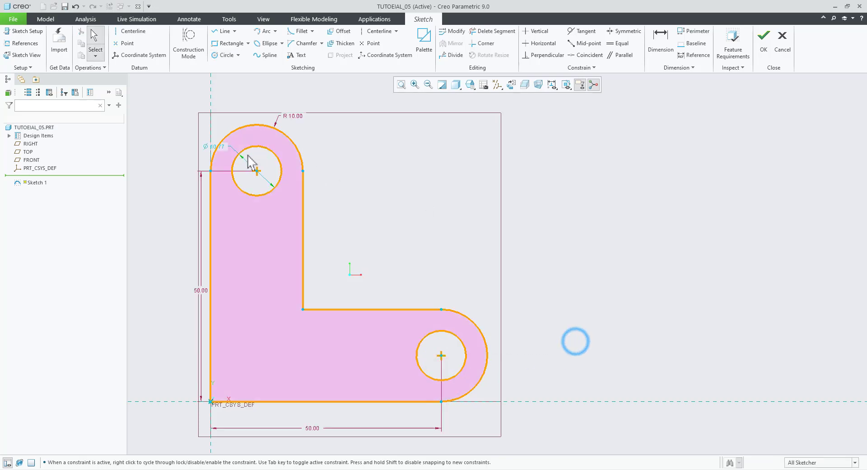
Set the hole diameter to 14 after checking the reference figure.
{"action": "key", "text": "alt+Tab"}
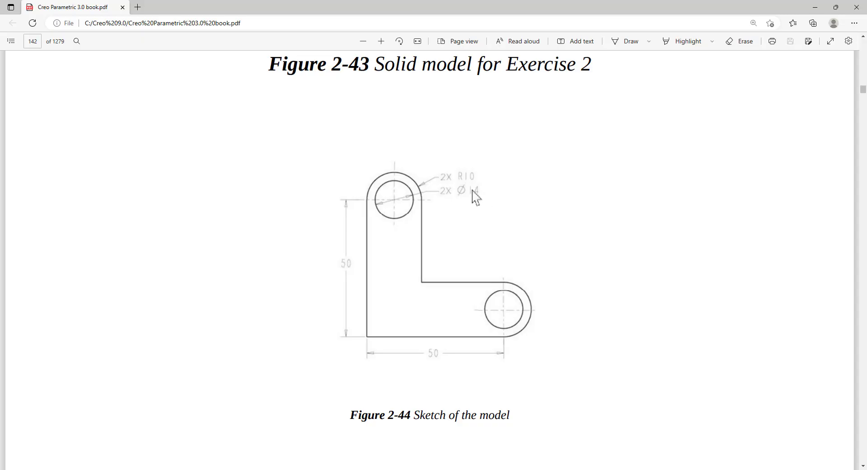
{"action": "key", "text": "alt+Tab"}
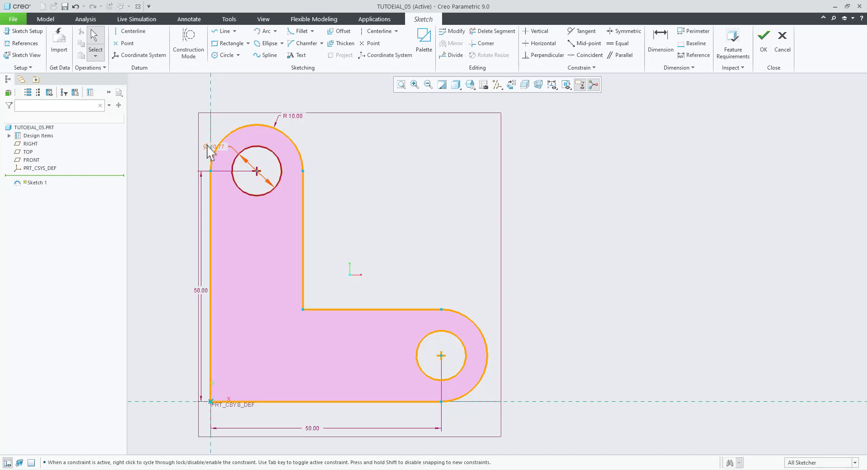
{"action": "double_click", "coordinate": [206, 147]}
{"action": "type", "text": "14"}
{"action": "key", "text": "Return"}
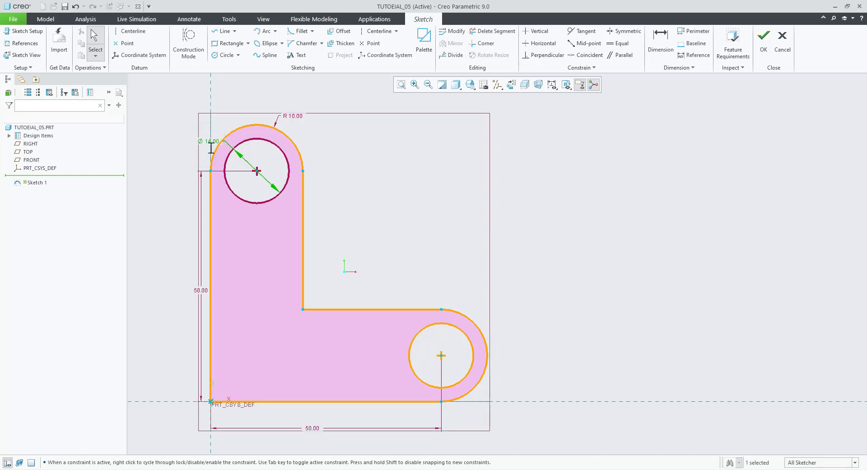
Move the 50.00 height dimension further left and compare with the reference figure.
{"action": "left_click", "coordinate": [362, 204]}
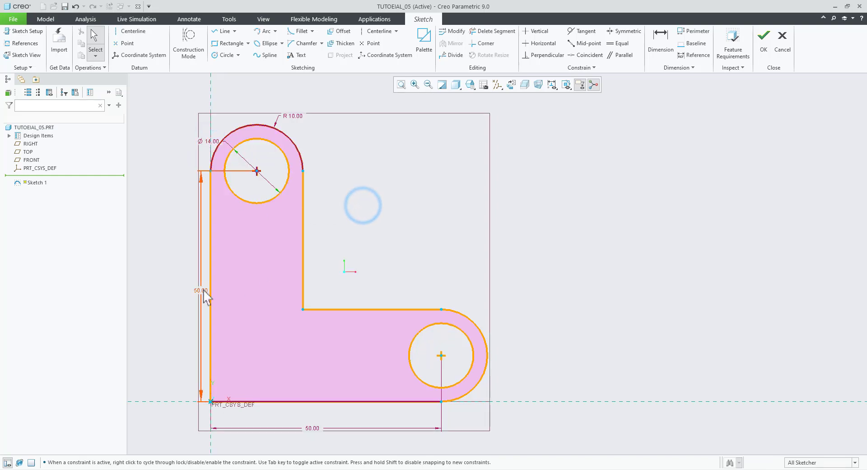
{"action": "left_click_drag", "start_coordinate": [203, 289], "coordinate": [180, 291]}
{"action": "left_click", "coordinate": [342, 234]}
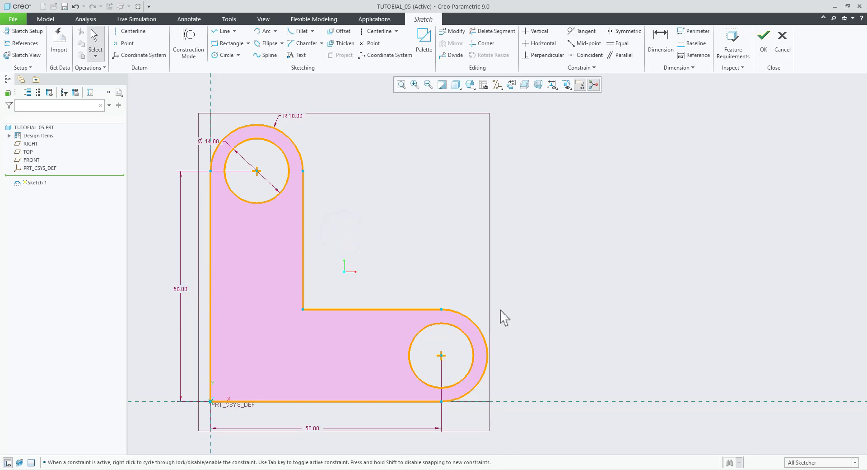
{"action": "key", "text": "alt+Tab"}
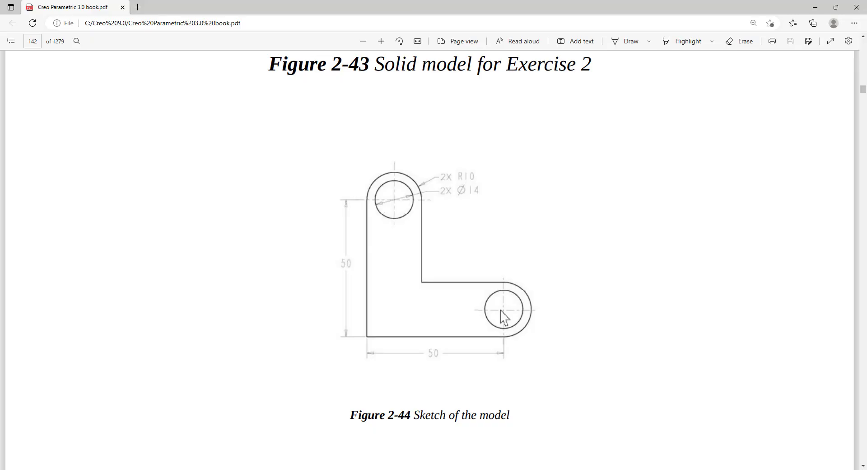
{"action": "key", "text": "alt+Tab"}
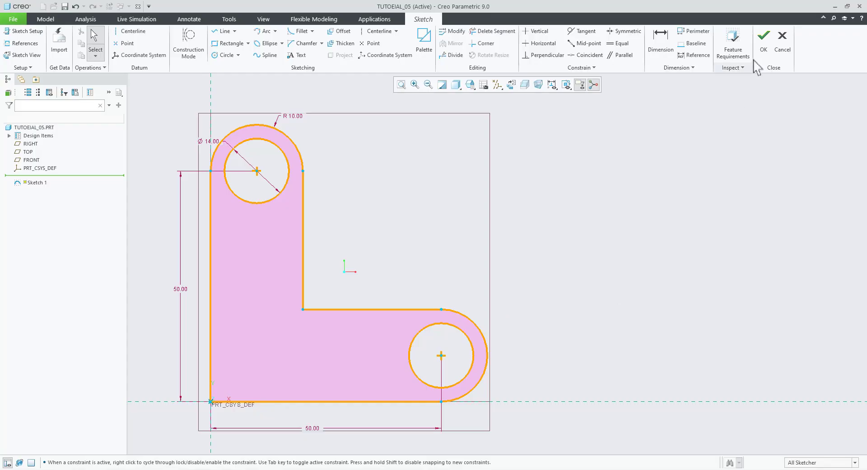
Finish the sketch and extrude it symmetrically to a 40 mm depth as Extrude 1.
{"action": "left_click", "coordinate": [763, 46]}
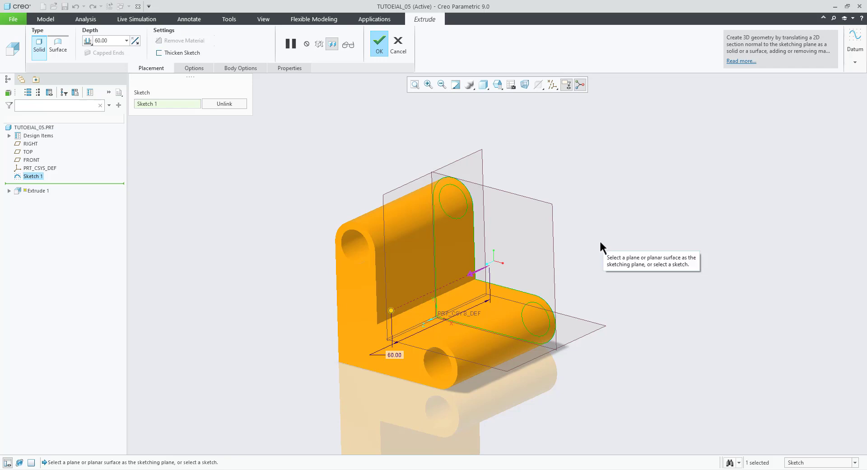
{"action": "right_click", "coordinate": [391, 311]}
{"action": "left_click", "coordinate": [417, 337]}
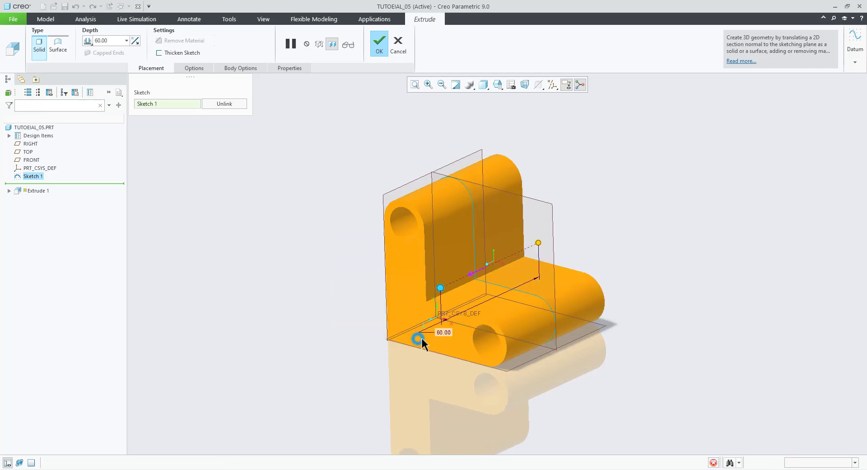
{"action": "scroll", "coordinate": [489, 354], "scroll_direction": "up", "scroll_amount": 2}
{"action": "scroll", "coordinate": [486, 355], "scroll_direction": "up", "scroll_amount": 2}
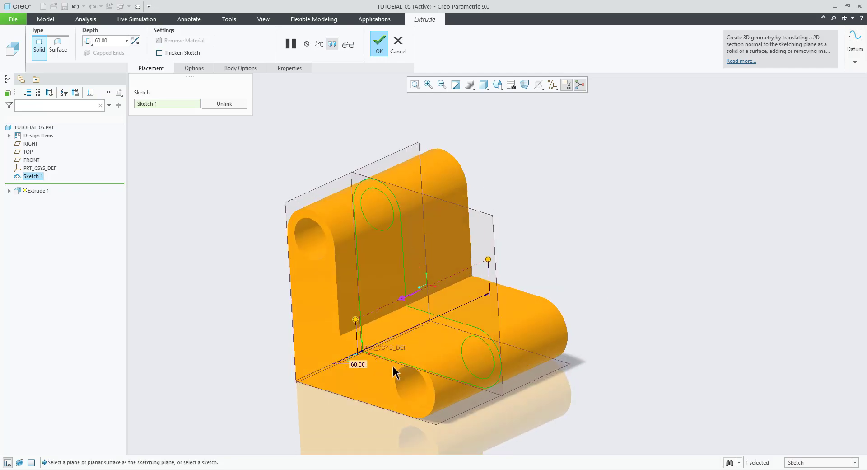
{"action": "middle_click_drag", "start_coordinate": [588, 336], "coordinate": [568, 339]}
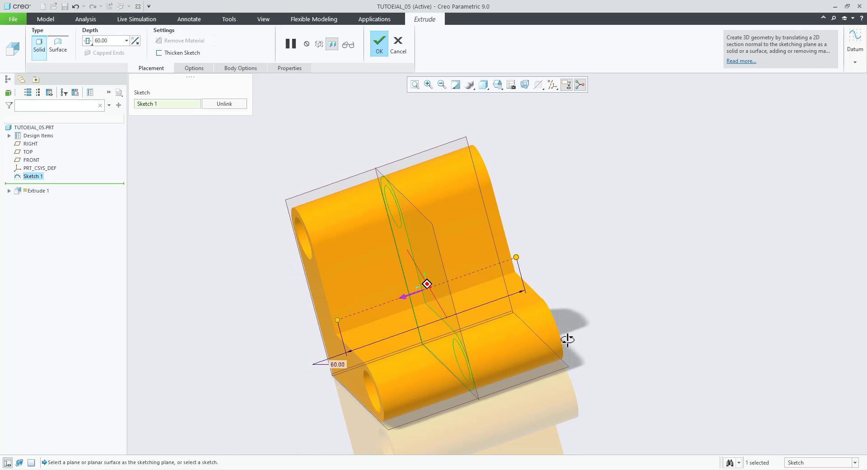
{"action": "double_click", "coordinate": [337, 364]}
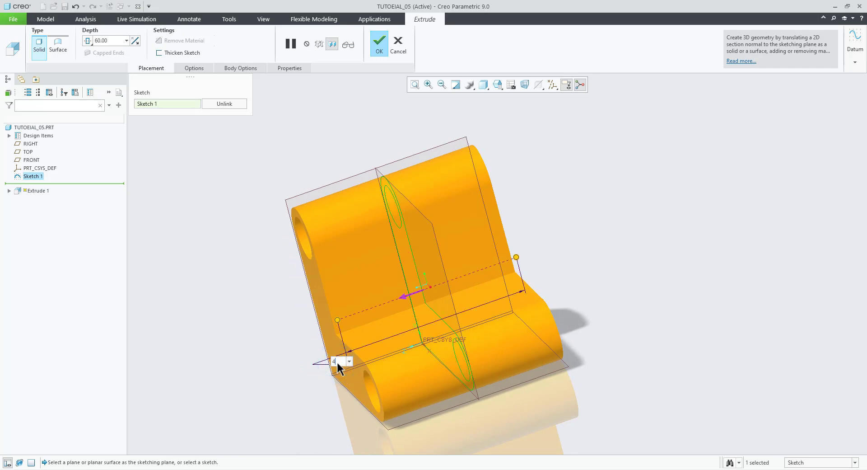
{"action": "type", "text": "0"}
{"action": "key", "text": "Return"}
{"action": "middle_click_drag", "start_coordinate": [419, 338], "coordinate": [419, 313]}
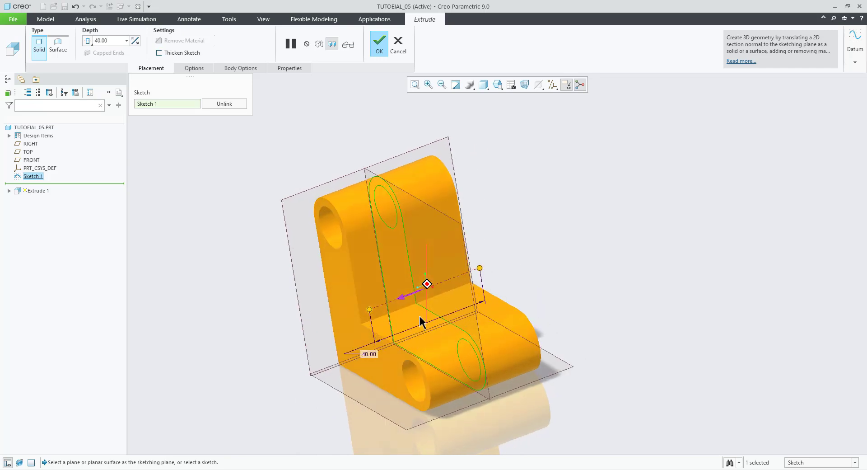
{"action": "left_click", "coordinate": [379, 45]}
{"action": "mouse_move", "coordinate": [550, 187]}
{"action": "middle_mouse_down"}
{"action": "mouse_move", "coordinate": [538, 248]}
{"action": "mouse_move", "coordinate": [549, 247]}
{"action": "middle_mouse_up"}
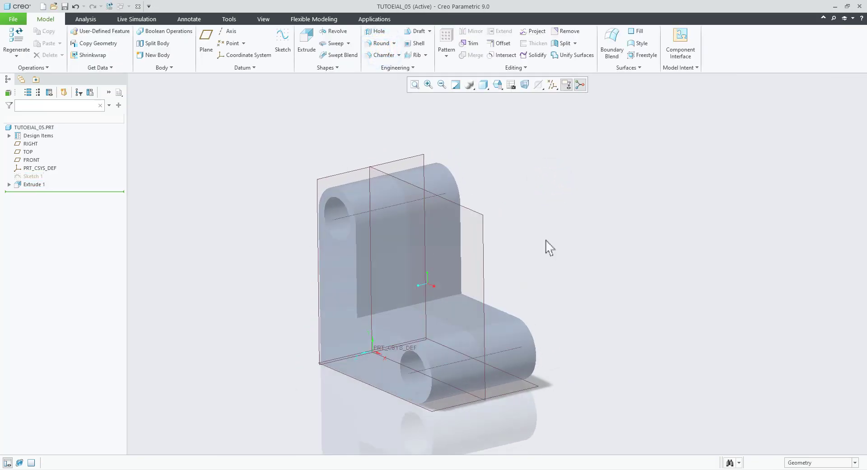
Apply an Auto Round with a 0.5 convex radius to all bracket edges.
{"action": "left_click", "coordinate": [394, 43]}
{"action": "left_click", "coordinate": [395, 62]}
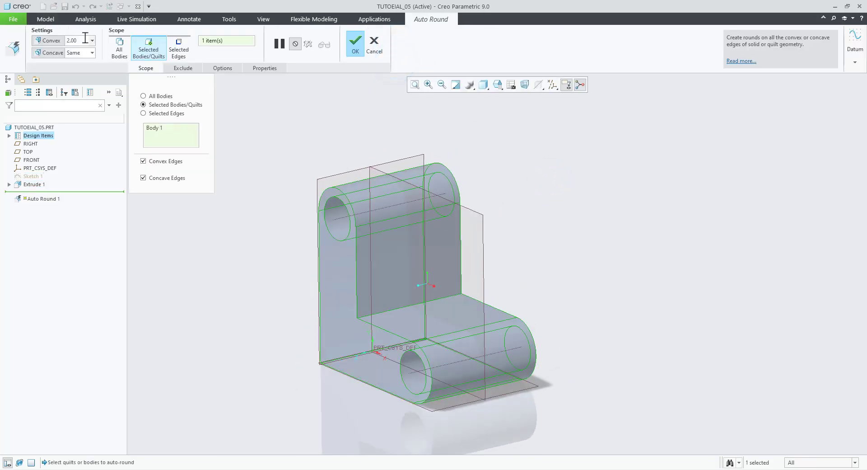
{"action": "type", "text": "0.5"}
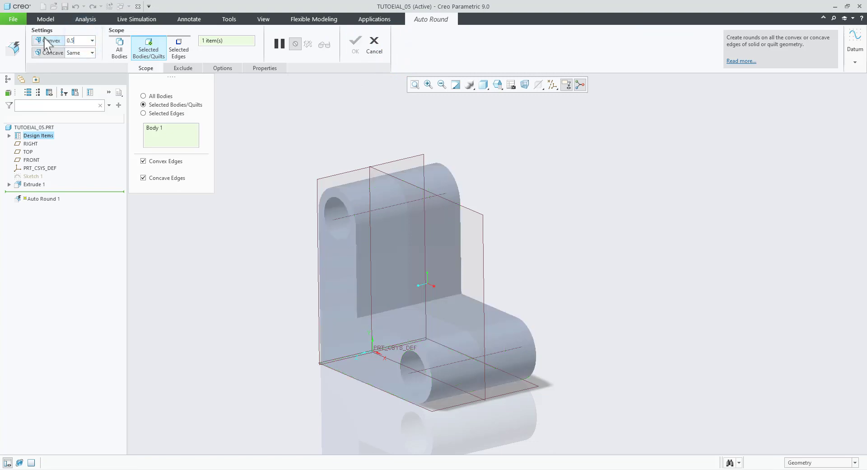
{"action": "key", "text": "Return"}
{"action": "left_click", "coordinate": [356, 50]}
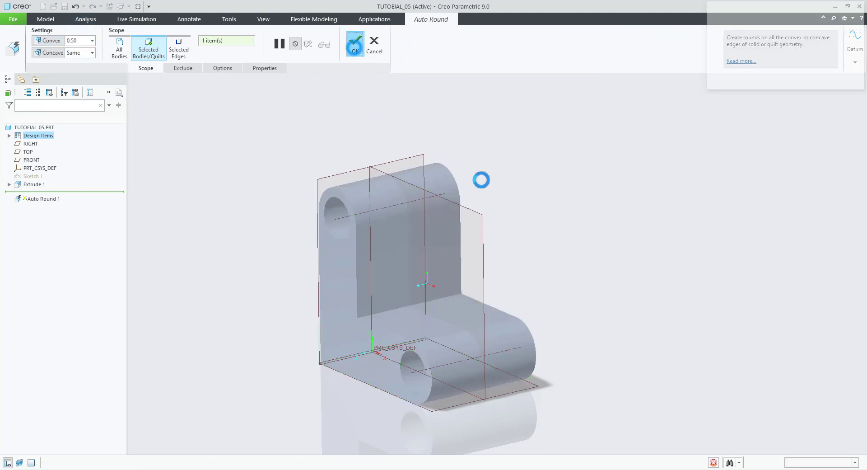
{"action": "mouse_move", "coordinate": [481, 365]}
{"action": "middle_mouse_down"}
{"action": "mouse_move", "coordinate": [488, 387]}
{"action": "mouse_move", "coordinate": [474, 397]}
{"action": "mouse_move", "coordinate": [480, 377]}
{"action": "middle_mouse_up"}
{"action": "scroll", "coordinate": [443, 320], "scroll_direction": "up", "scroll_amount": 3}
{"action": "scroll", "coordinate": [445, 405], "scroll_direction": "down", "scroll_amount": 2}
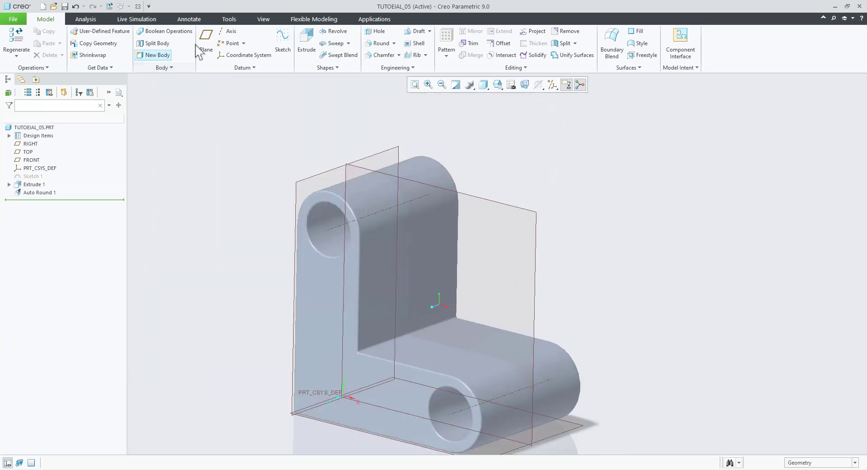
Apply the red appearance to the whole TUTOEIAL_05 part.
{"action": "left_click", "coordinate": [263, 19]}
{"action": "left_click", "coordinate": [92, 54]}
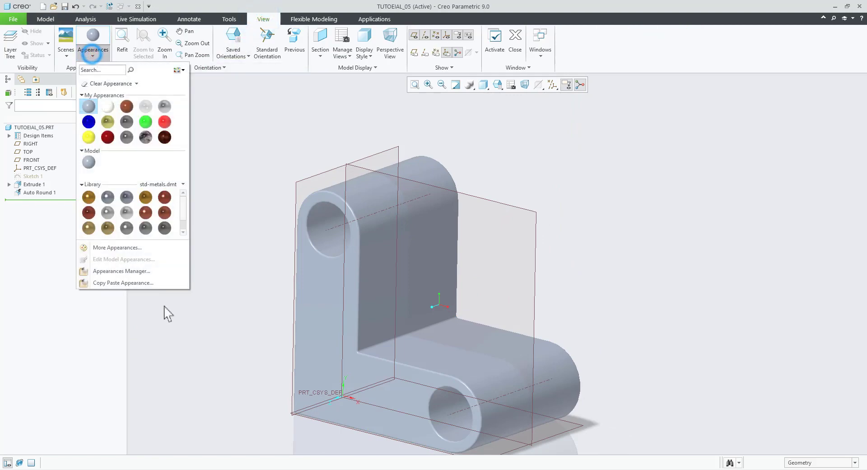
{"action": "left_click", "coordinate": [107, 137]}
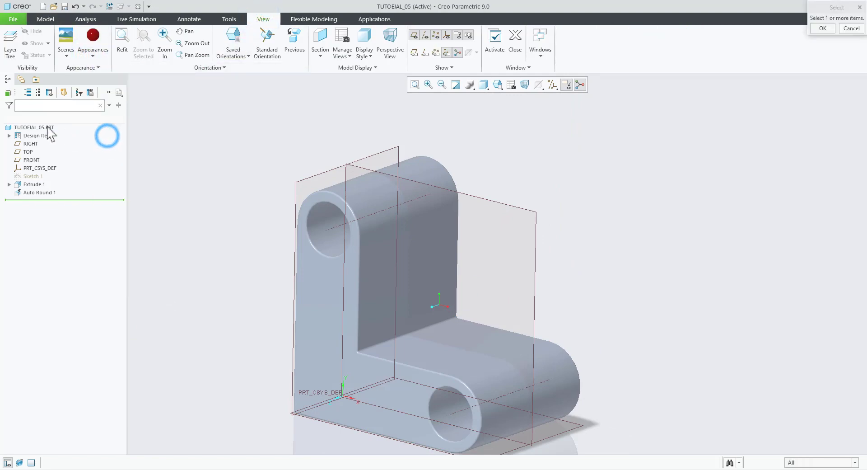
{"action": "left_click", "coordinate": [47, 127]}
{"action": "left_click", "coordinate": [829, 27]}
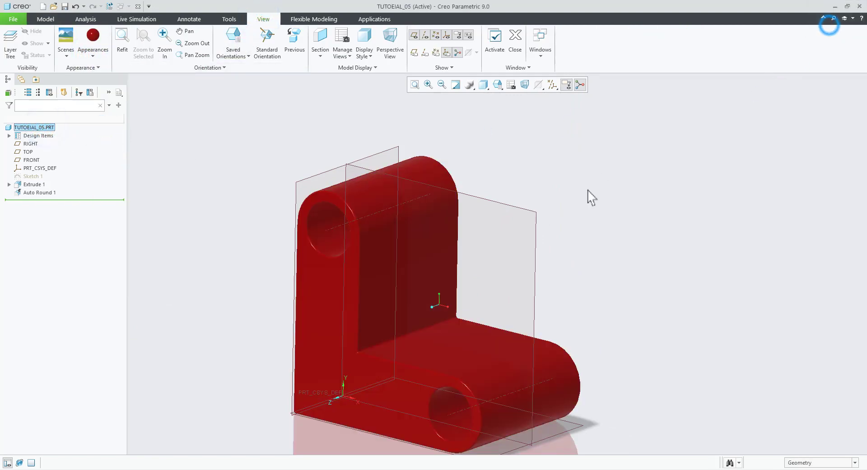
{"action": "mouse_move", "coordinate": [590, 196]}
{"action": "middle_mouse_down"}
{"action": "mouse_move", "coordinate": [619, 147]}
{"action": "mouse_move", "coordinate": [603, 188]}
{"action": "mouse_move", "coordinate": [550, 225]}
{"action": "mouse_move", "coordinate": [405, 280]}
{"action": "mouse_move", "coordinate": [277, 312]}
{"action": "mouse_move", "coordinate": [286, 269]}
{"action": "mouse_move", "coordinate": [305, 260]}
{"action": "mouse_move", "coordinate": [265, 272]}
{"action": "mouse_move", "coordinate": [286, 240]}
{"action": "mouse_move", "coordinate": [364, 354]}
{"action": "mouse_move", "coordinate": [370, 322]}
{"action": "mouse_move", "coordinate": [361, 318]}
{"action": "middle_mouse_up"}
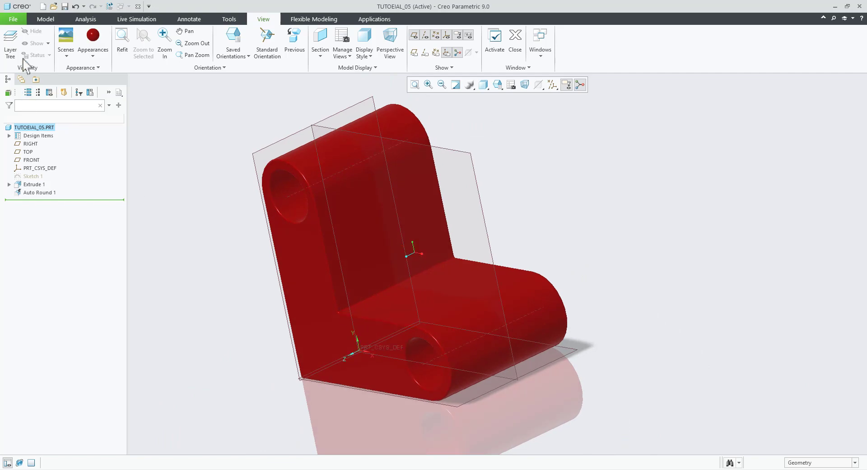
{"action": "left_click", "coordinate": [13, 19]}
Set the graphics background colour to dark blue in System Appearance options.
{"action": "left_click", "coordinate": [26, 220]}
{"action": "left_click", "coordinate": [239, 111]}
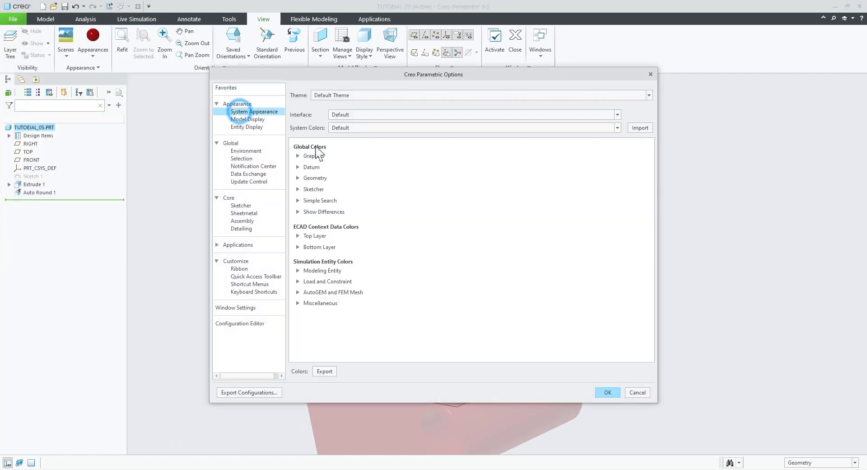
{"action": "left_click", "coordinate": [316, 154]}
{"action": "left_click", "coordinate": [528, 207]}
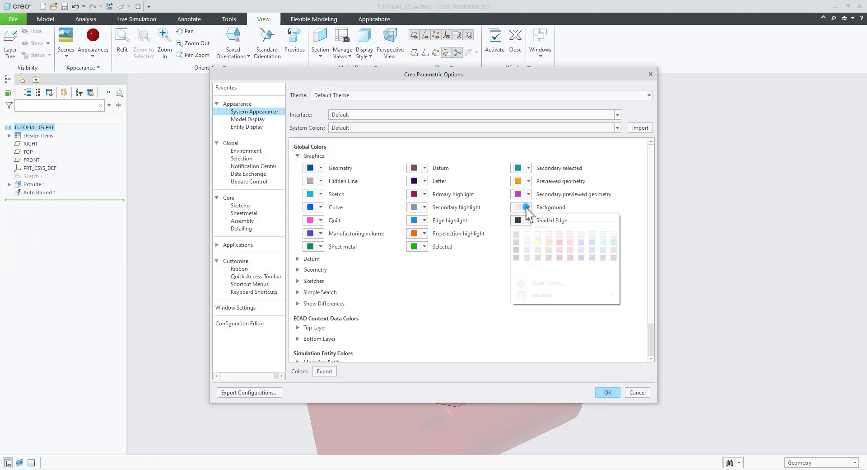
{"action": "left_click", "coordinate": [593, 257]}
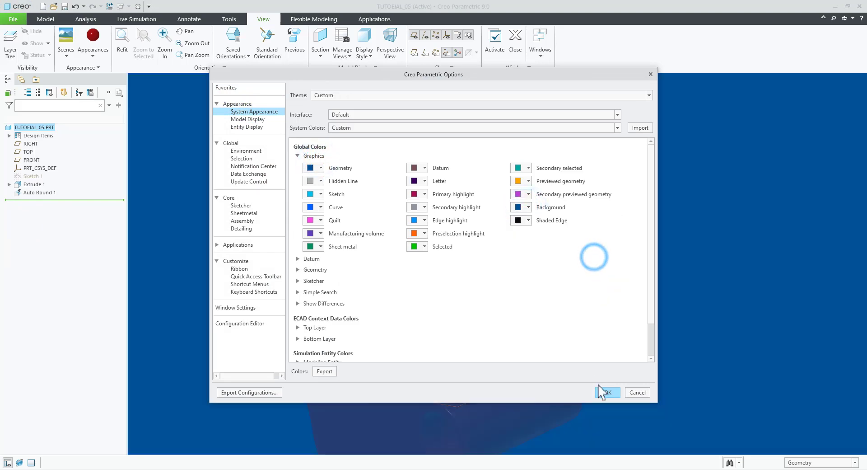
{"action": "left_click", "coordinate": [607, 392]}
{"action": "mouse_move", "coordinate": [487, 298]}
{"action": "middle_mouse_down"}
{"action": "mouse_move", "coordinate": [523, 255]}
{"action": "mouse_move", "coordinate": [499, 299]}
{"action": "mouse_move", "coordinate": [354, 332]}
{"action": "mouse_move", "coordinate": [470, 343]}
{"action": "mouse_move", "coordinate": [496, 335]}
{"action": "middle_mouse_up"}
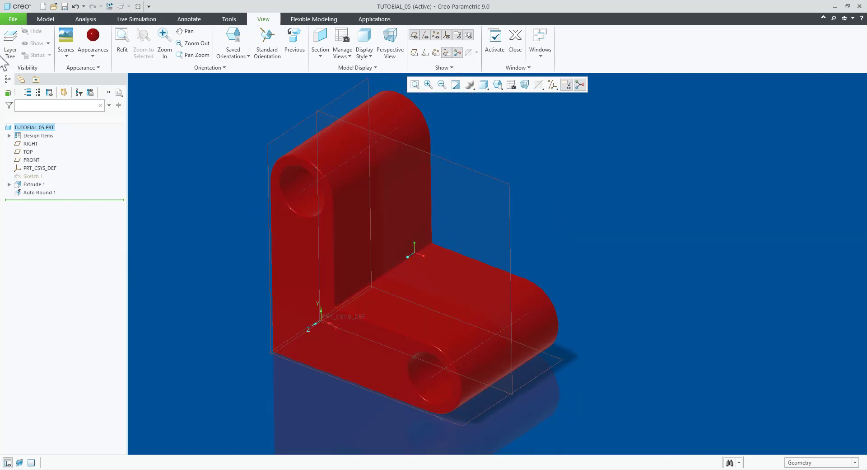
Set the datum colour to yellow in System Appearance options.
{"action": "left_click", "coordinate": [13, 19]}
{"action": "left_click", "coordinate": [16, 220]}
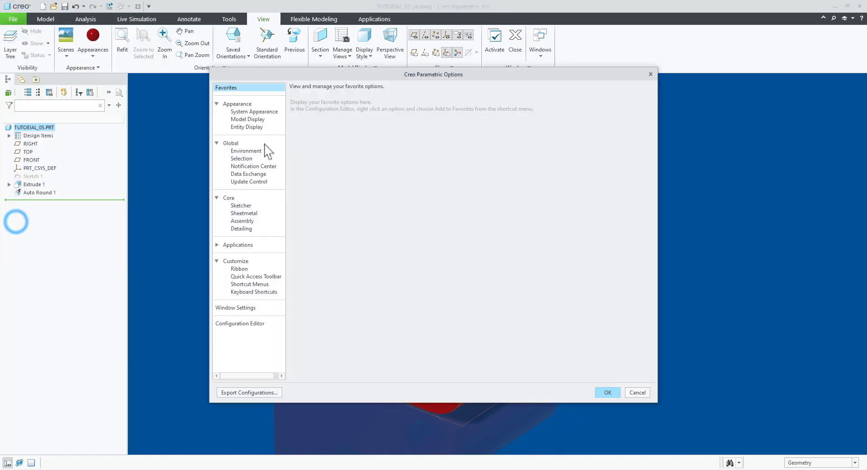
{"action": "left_click", "coordinate": [273, 111]}
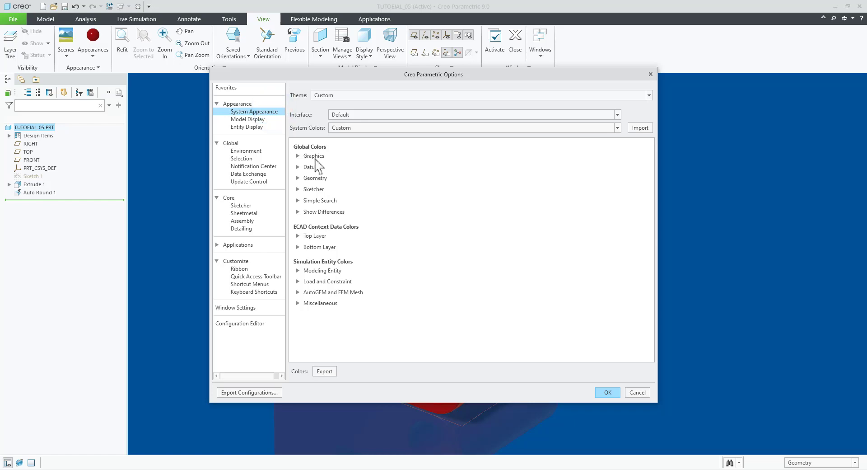
{"action": "left_click", "coordinate": [312, 156]}
{"action": "left_click", "coordinate": [424, 168]}
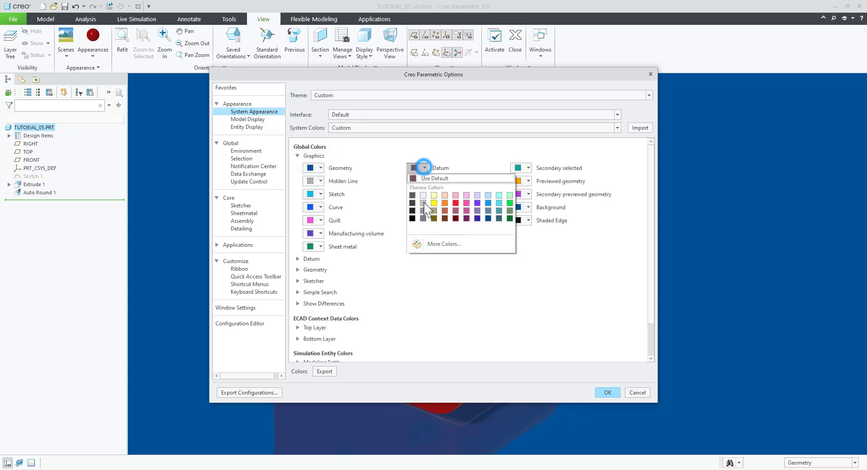
{"action": "left_click", "coordinate": [435, 205]}
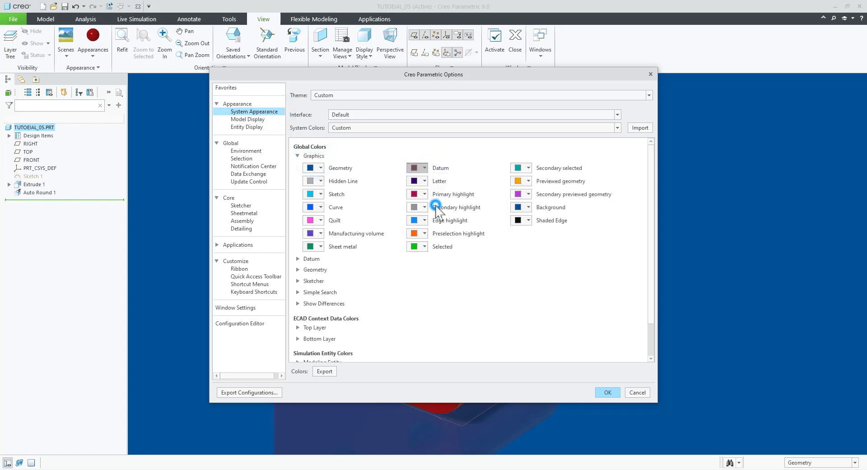
{"action": "left_click", "coordinate": [607, 392]}
{"action": "mouse_move", "coordinate": [691, 337]}
{"action": "middle_mouse_down"}
{"action": "mouse_move", "coordinate": [623, 327]}
{"action": "mouse_move", "coordinate": [575, 343]}
{"action": "middle_mouse_up"}
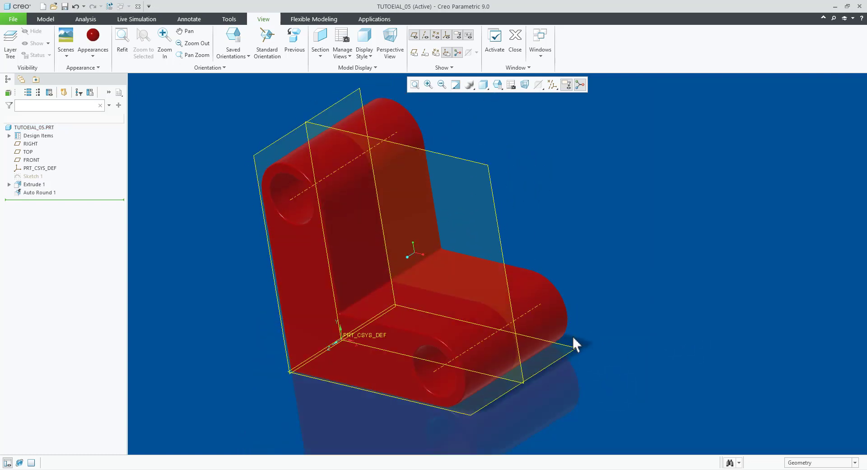
{"action": "mouse_move", "coordinate": [513, 459]}
{"action": "middle_mouse_down"}
{"action": "mouse_move", "coordinate": [538, 321]}
{"action": "mouse_move", "coordinate": [500, 326]}
{"action": "mouse_move", "coordinate": [507, 333]}
{"action": "mouse_move", "coordinate": [519, 310]}
{"action": "mouse_move", "coordinate": [509, 315]}
{"action": "mouse_move", "coordinate": [559, 344]}
{"action": "middle_mouse_up"}
Save the TUTOEIAL_05 part.
{"action": "key", "text": "ctrl+s"}
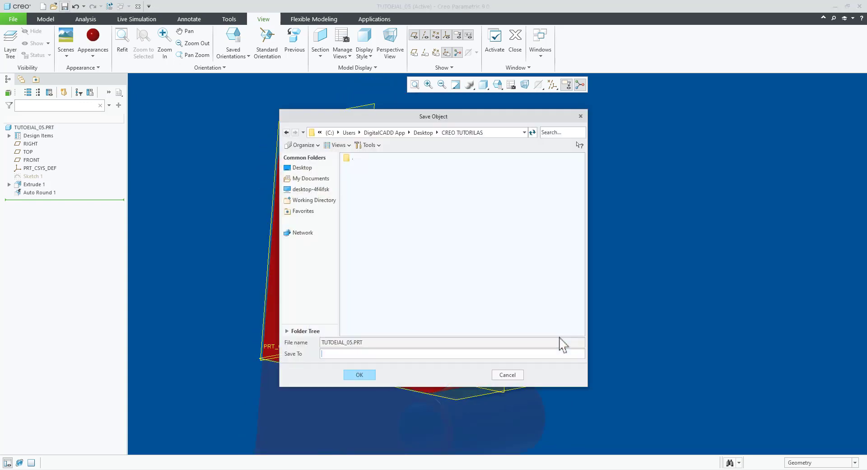
{"action": "left_click", "coordinate": [359, 375]}
{"action": "mouse_move", "coordinate": [354, 373]}
{"action": "middle_mouse_down"}
{"action": "mouse_move", "coordinate": [443, 315]}
{"action": "mouse_move", "coordinate": [391, 339]}
{"action": "middle_mouse_up"}
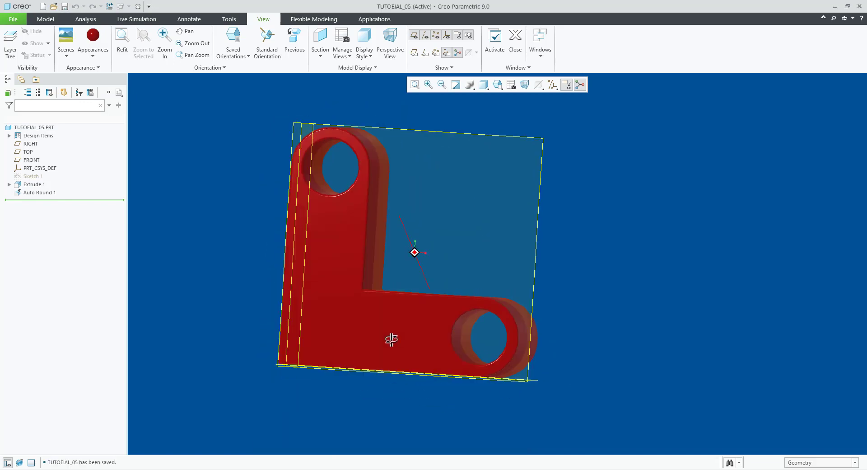
Reset to standard orientation and scroll the book PDF to Figure 2-46.
{"action": "key", "text": "ctrl+d"}
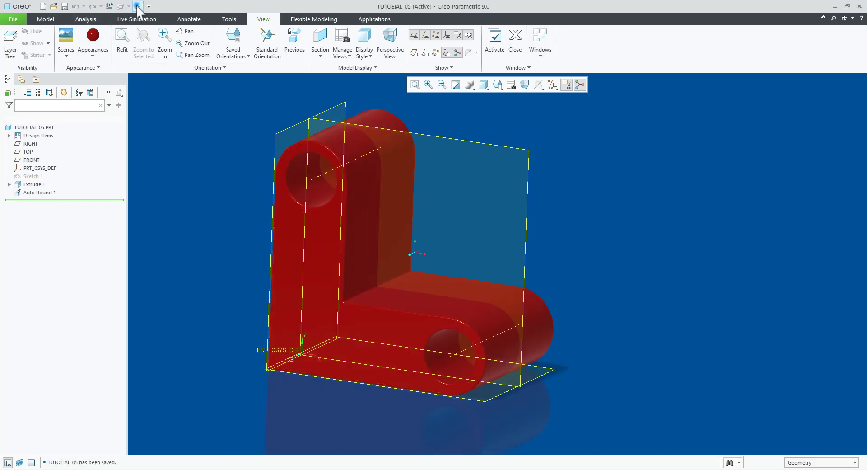
{"action": "left_click", "coordinate": [137, 7]}
{"action": "scroll", "coordinate": [476, 346], "scroll_direction": "down", "scroll_amount": 3}
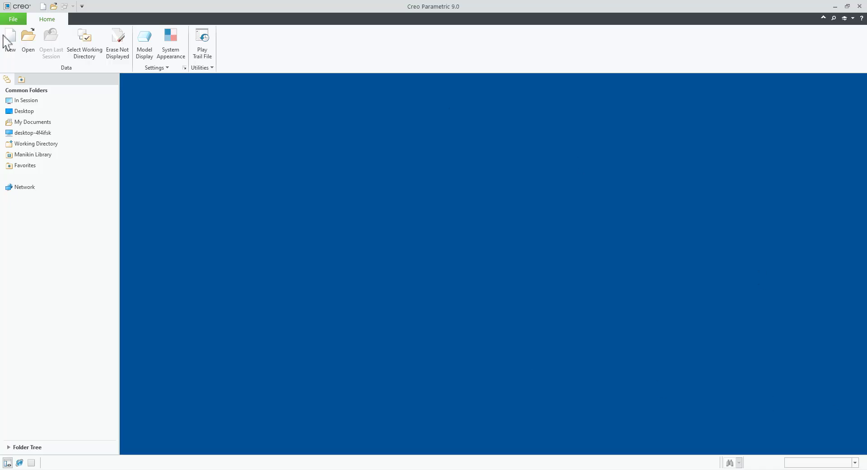
Create a new solid part named Tutorial_06.
{"action": "left_click", "coordinate": [6, 43]}
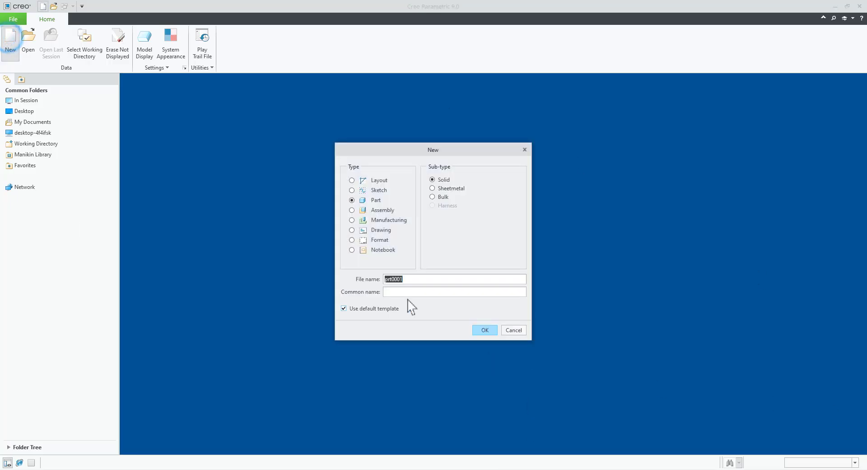
{"action": "type", "text": "Tutorial_06"}
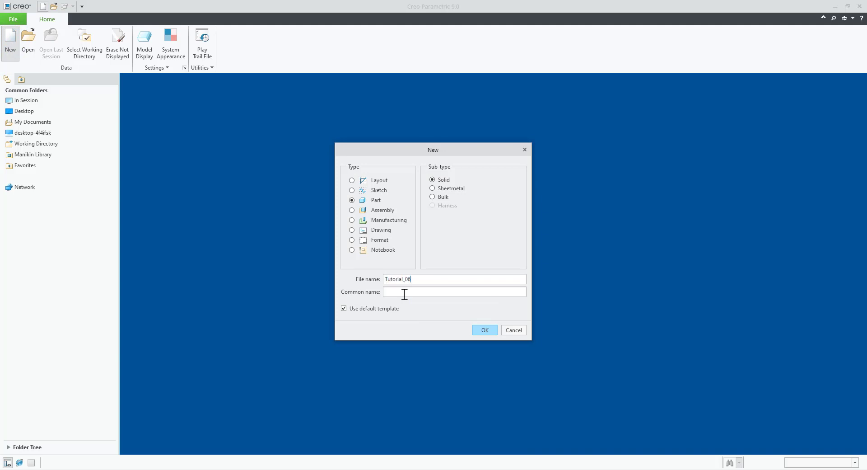
{"action": "key", "text": "Return"}
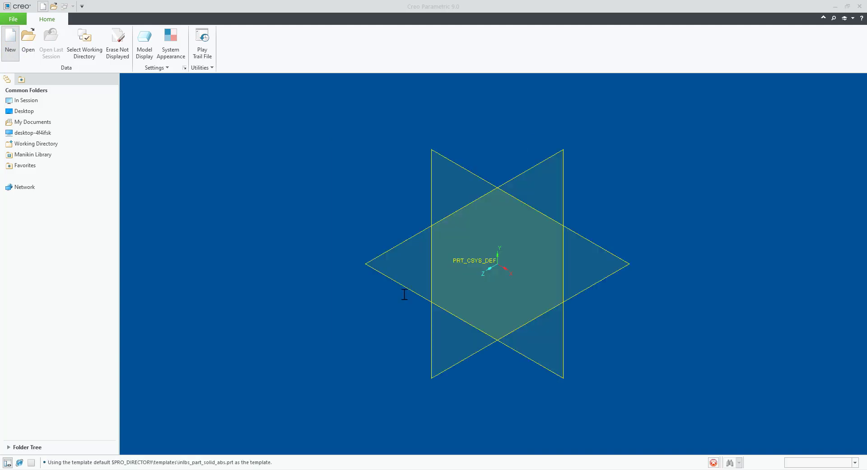
{"action": "key", "text": "alt+Tab"}
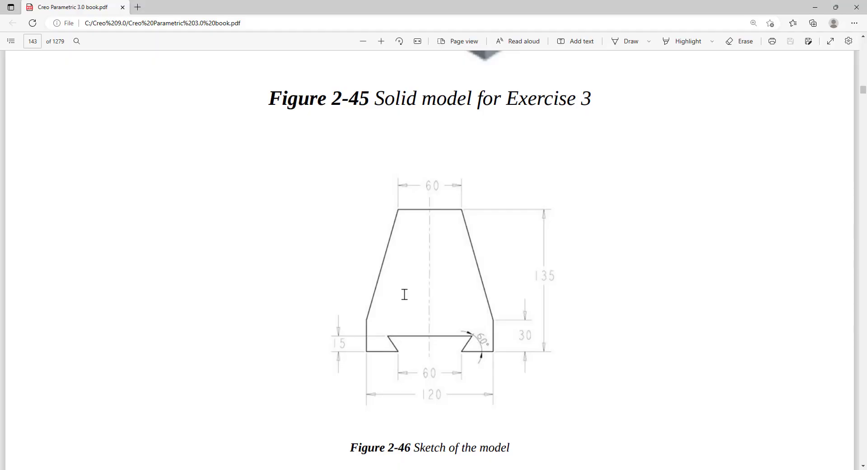
{"action": "scroll", "coordinate": [406, 289], "scroll_direction": "up", "scroll_amount": 3}
{"action": "key", "text": "alt+Tab"}
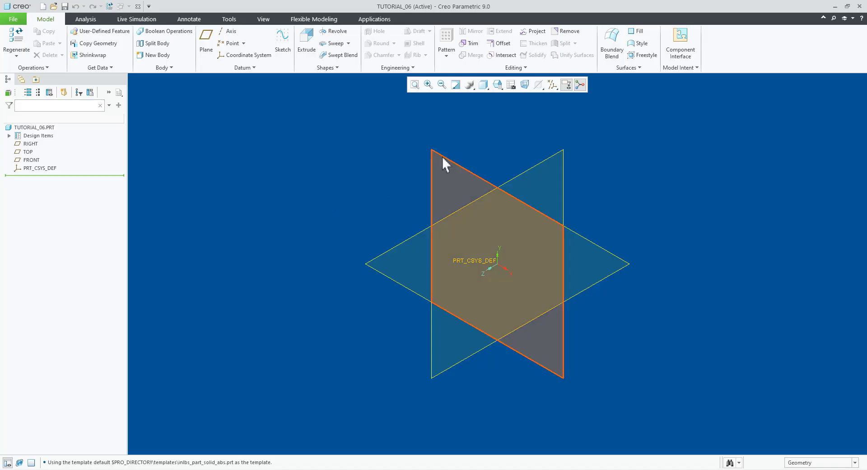
Start Sketch 1 on the FRONT plane, checking the PDF reference sketch.
{"action": "left_click", "coordinate": [442, 156]}
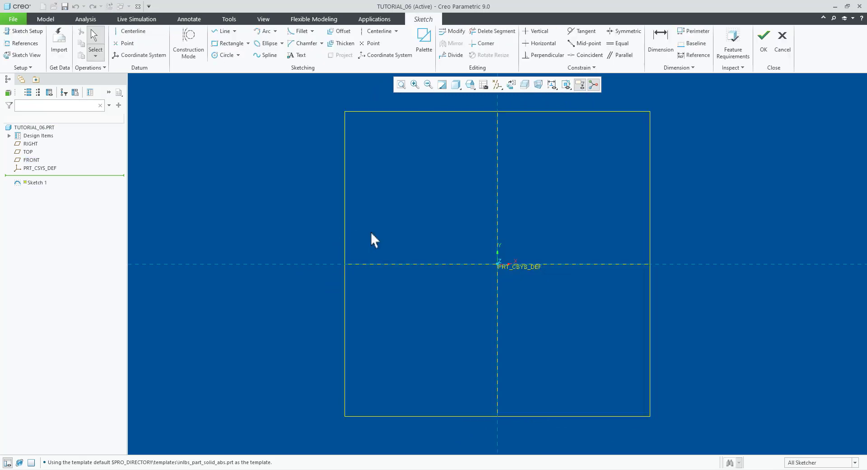
{"action": "scroll", "coordinate": [388, 246], "scroll_direction": "up", "scroll_amount": 4}
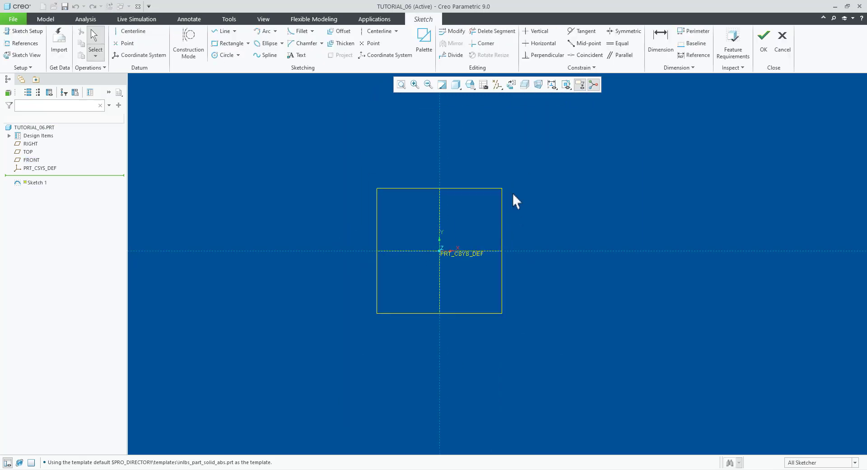
{"action": "scroll", "coordinate": [502, 203], "scroll_direction": "down", "scroll_amount": 3}
{"action": "key", "text": "alt+Tab"}
{"action": "scroll", "coordinate": [456, 273], "scroll_direction": "down", "scroll_amount": 4}
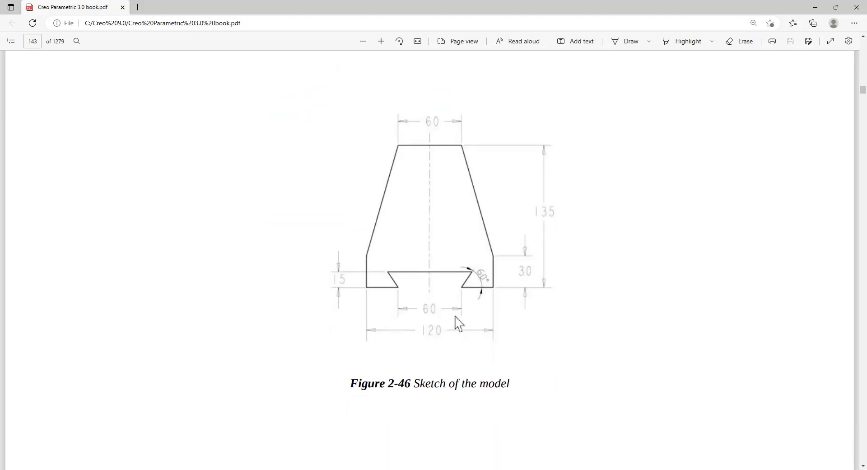
{"action": "key", "text": "alt+Tab"}
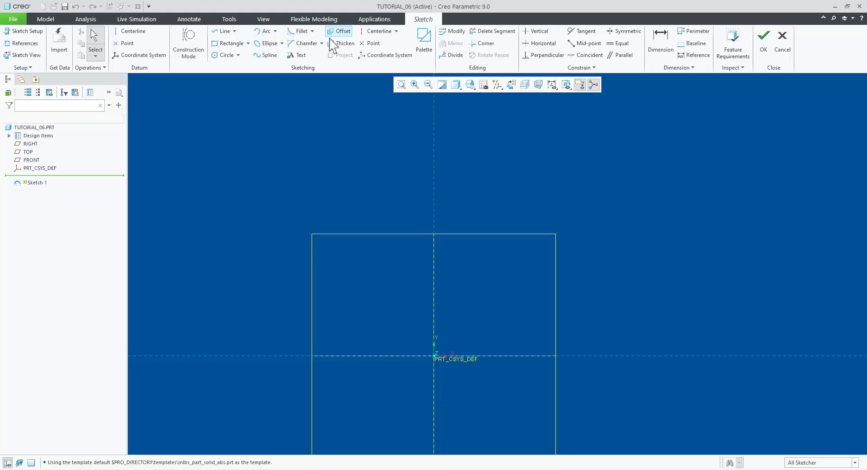
Draw a vertical centerline through the origin.
{"action": "left_click", "coordinate": [377, 31]}
{"action": "left_click", "coordinate": [431, 177]}
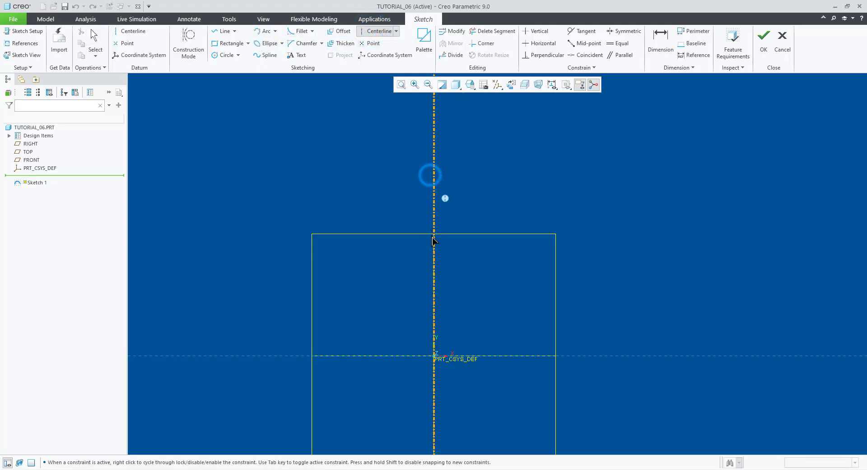
{"action": "left_click", "coordinate": [433, 238]}
{"action": "middle_click", "coordinate": [492, 287]}
{"action": "key", "text": "alt+Tab"}
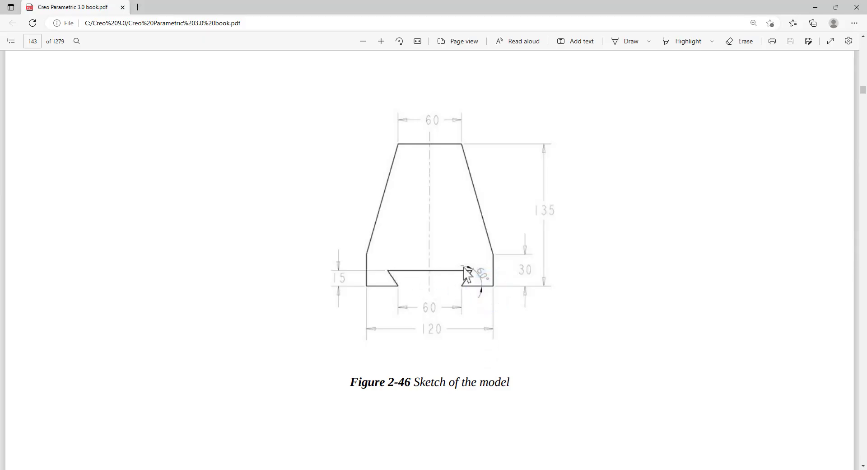
{"action": "key", "text": "alt+Tab"}
Sketch the line chain: top line, slanted dovetail edge, base, right vertical side and slanted side.
{"action": "left_click", "coordinate": [223, 31]}
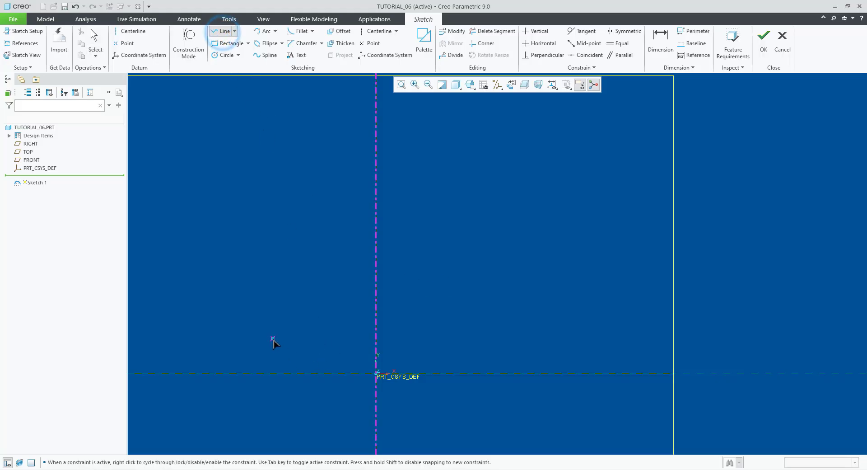
{"action": "left_click", "coordinate": [272, 338]}
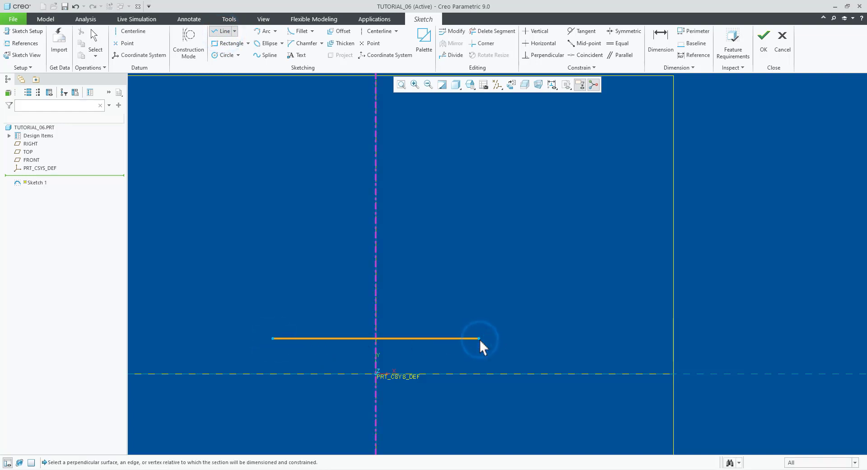
{"action": "key", "text": "alt+Tab"}
{"action": "key", "text": "alt+Tab"}
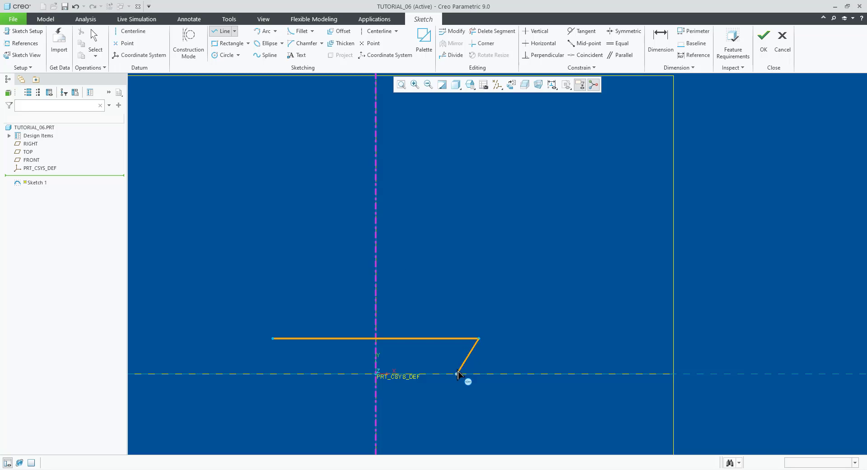
{"action": "left_click", "coordinate": [456, 373]}
{"action": "left_click", "coordinate": [550, 373]}
{"action": "key", "text": "alt+Tab"}
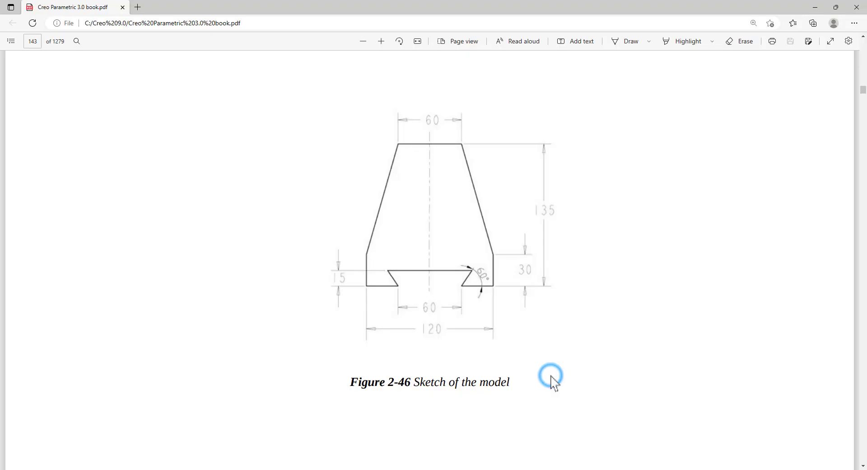
{"action": "key", "text": "alt+Tab"}
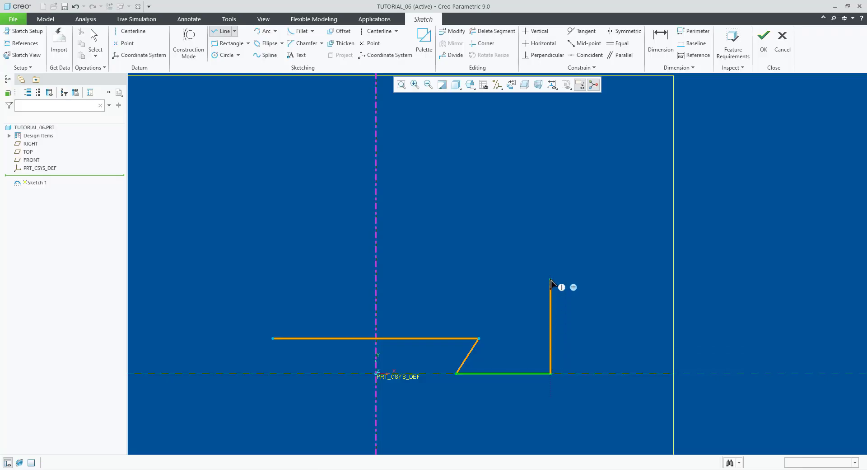
{"action": "left_click", "coordinate": [549, 277]}
{"action": "key", "text": "alt+Tab"}
{"action": "key", "text": "alt+Tab"}
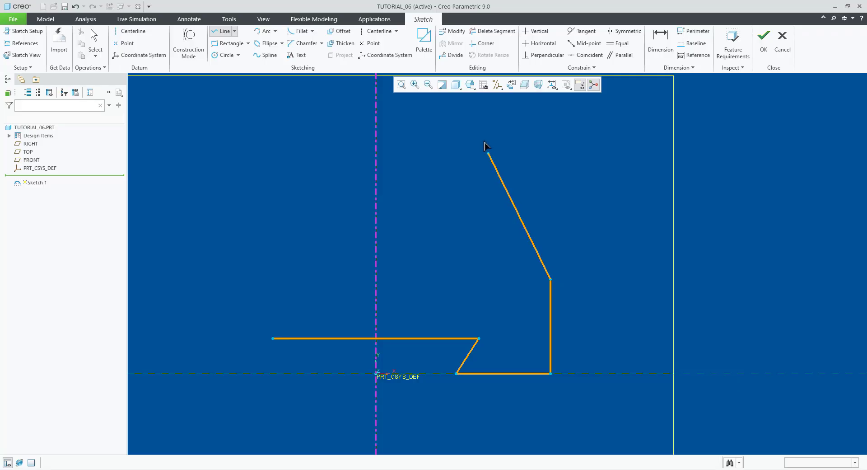
{"action": "scroll", "coordinate": [481, 145], "scroll_direction": "down", "scroll_amount": 3}
{"action": "left_click", "coordinate": [477, 103]}
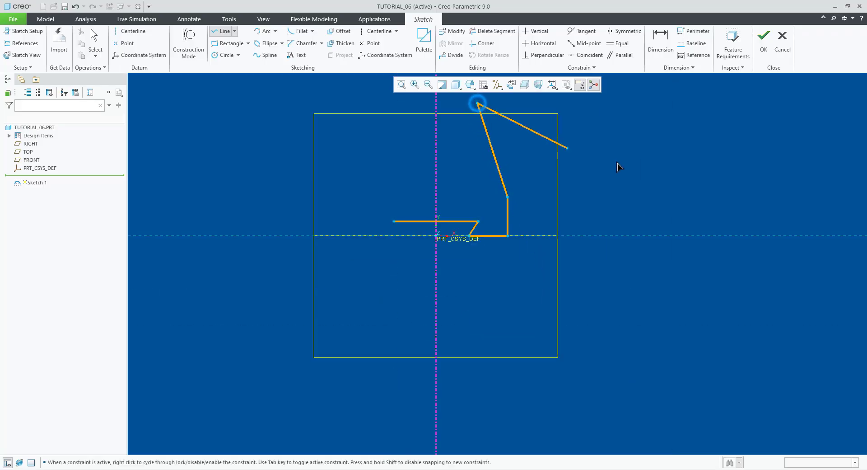
{"action": "middle_click", "coordinate": [621, 168]}
{"action": "middle_click", "coordinate": [621, 168]}
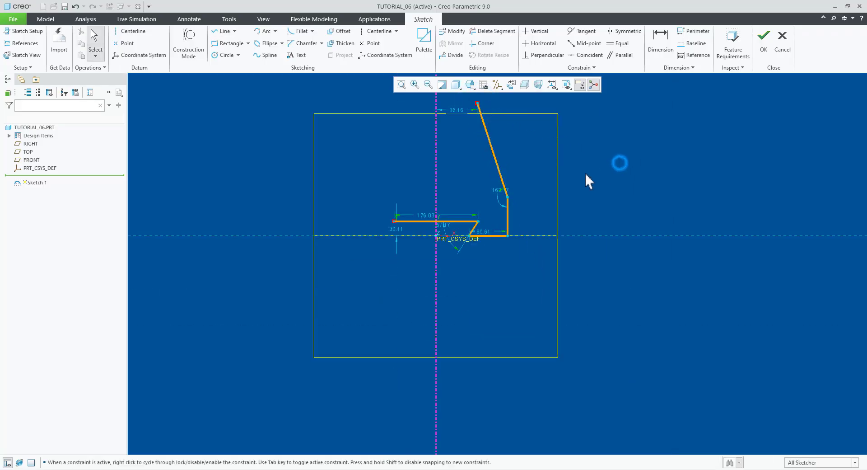
Zoom to view the line chain and compare it with the reference figure.
{"action": "scroll", "coordinate": [582, 169], "scroll_direction": "up", "scroll_amount": 2}
{"action": "scroll", "coordinate": [519, 217], "scroll_direction": "up", "scroll_amount": 2}
{"action": "scroll", "coordinate": [474, 264], "scroll_direction": "down", "scroll_amount": 3}
{"action": "scroll", "coordinate": [437, 374], "scroll_direction": "up", "scroll_amount": 1}
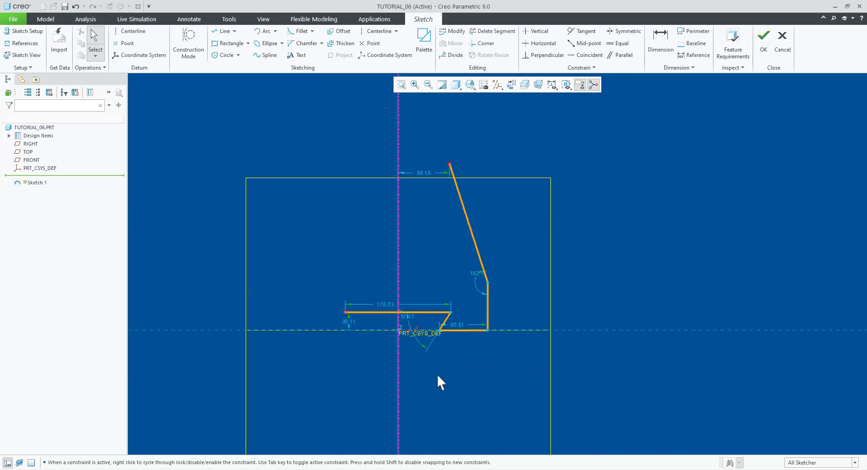
{"action": "key", "text": "alt+Tab"}
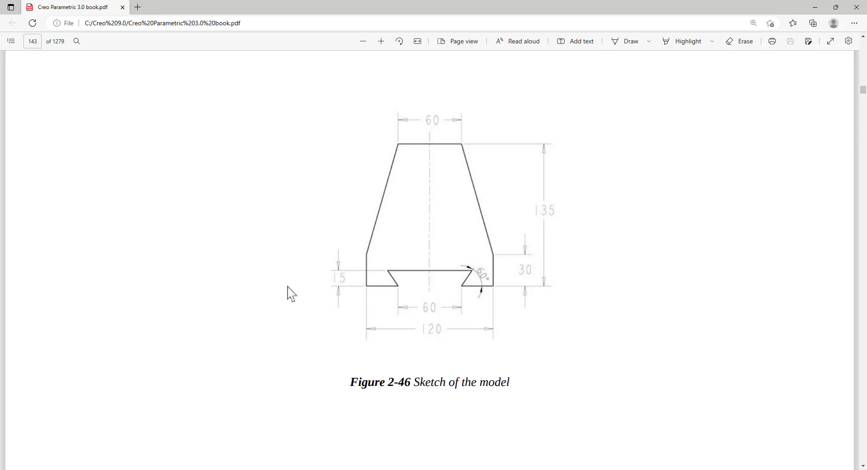
{"action": "key", "text": "alt+Tab"}
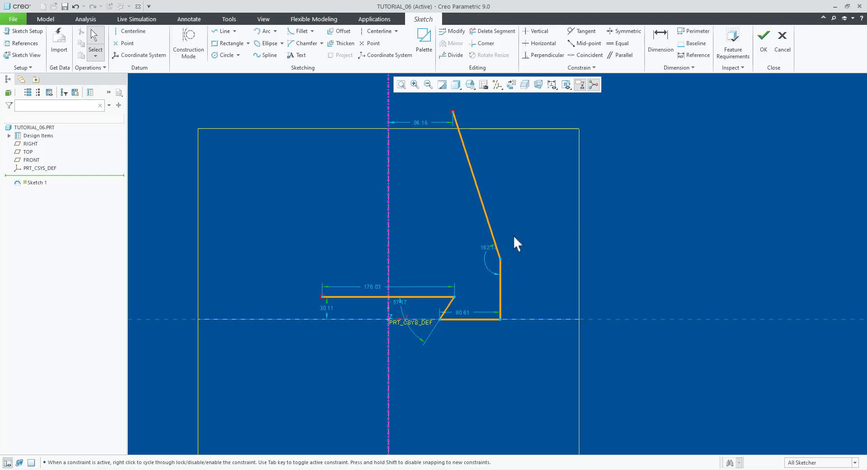
Mirror the right-half lines about the vertical centerline.
{"action": "left_click", "coordinate": [490, 284]}
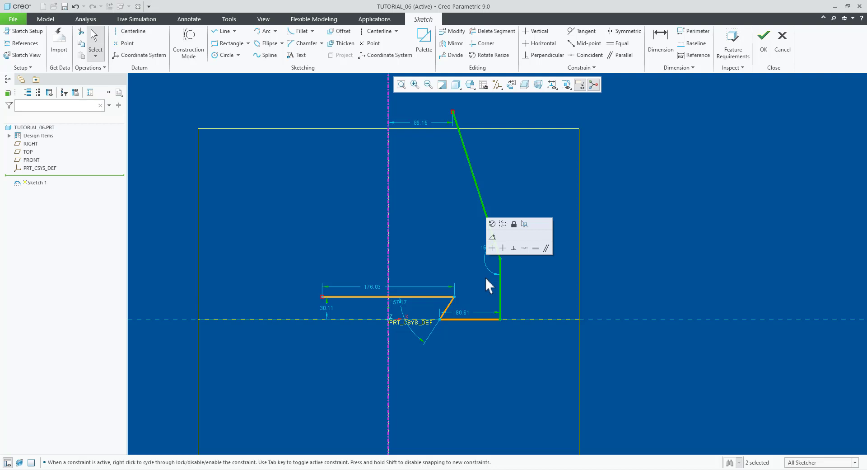
{"action": "left_click", "coordinate": [475, 318], "text": "ctrl"}
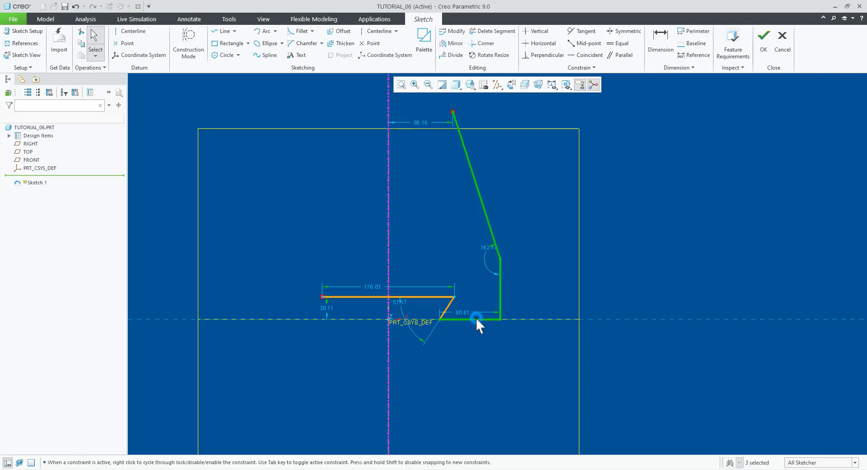
{"action": "left_click", "coordinate": [450, 305], "text": "ctrl"}
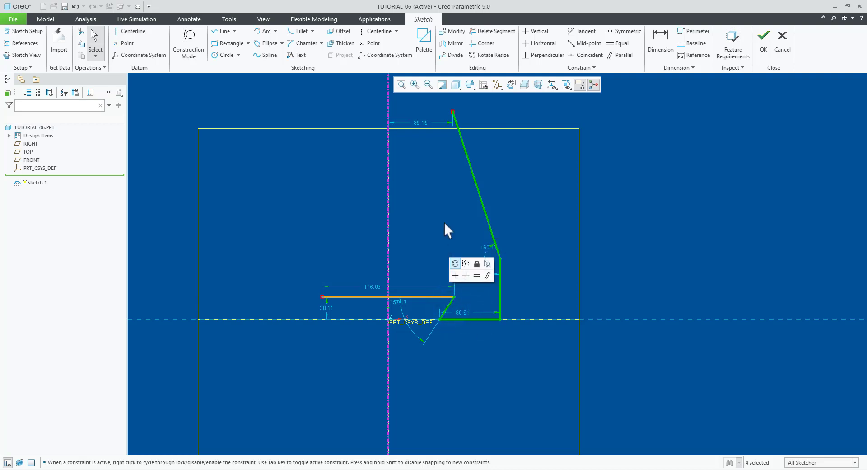
{"action": "left_click", "coordinate": [452, 42]}
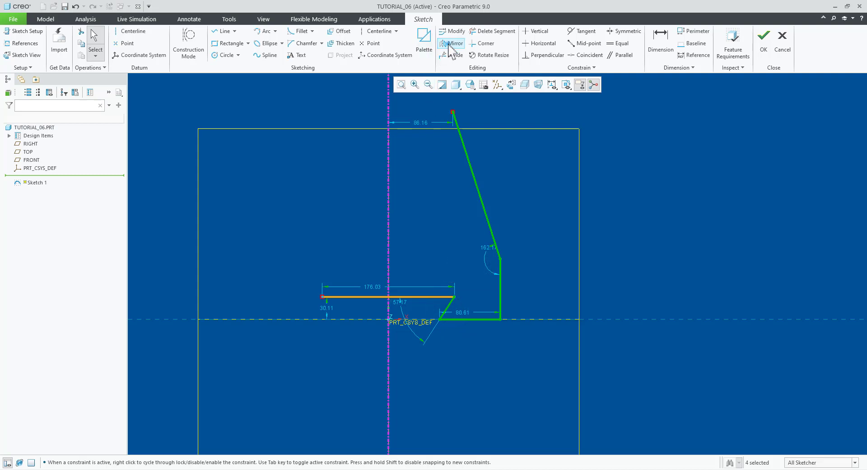
{"action": "left_click", "coordinate": [391, 166]}
{"action": "left_click", "coordinate": [415, 207]}
{"action": "scroll", "coordinate": [419, 229], "scroll_direction": "down", "scroll_amount": 3}
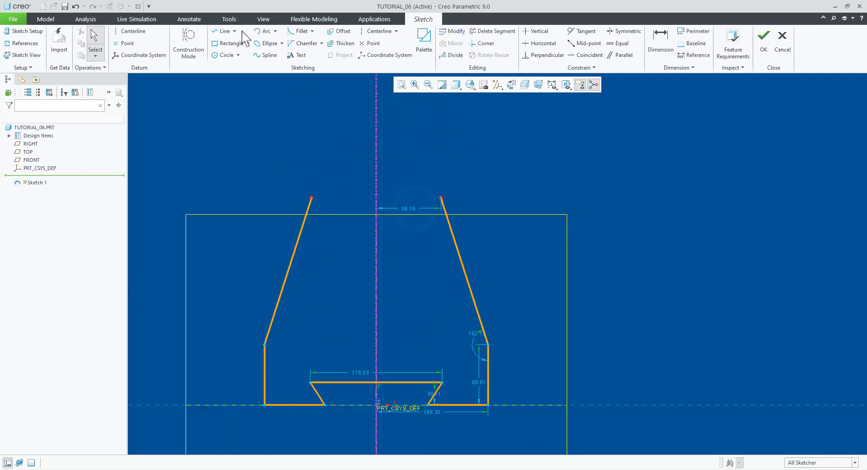
{"action": "scroll", "coordinate": [412, 190], "scroll_direction": "up", "scroll_amount": 3}
Draw a top line joining the two top endpoints to close the profile.
{"action": "left_click", "coordinate": [218, 35]}
{"action": "left_click", "coordinate": [312, 198]}
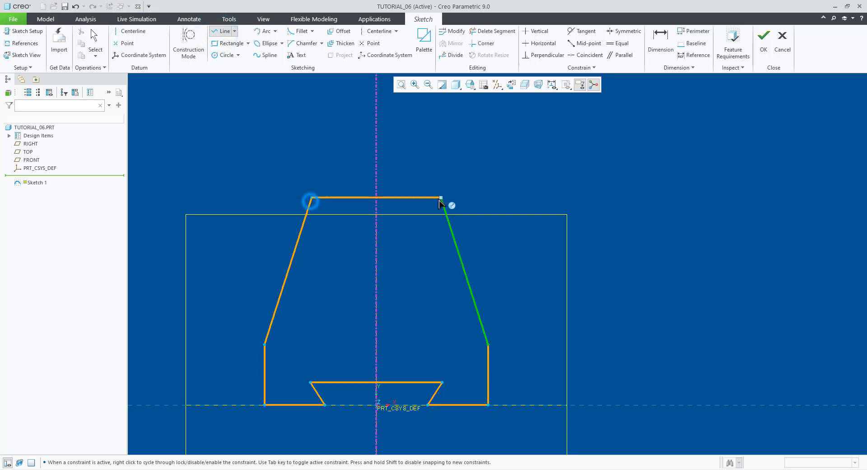
{"action": "left_click", "coordinate": [441, 198]}
{"action": "middle_click", "coordinate": [472, 172]}
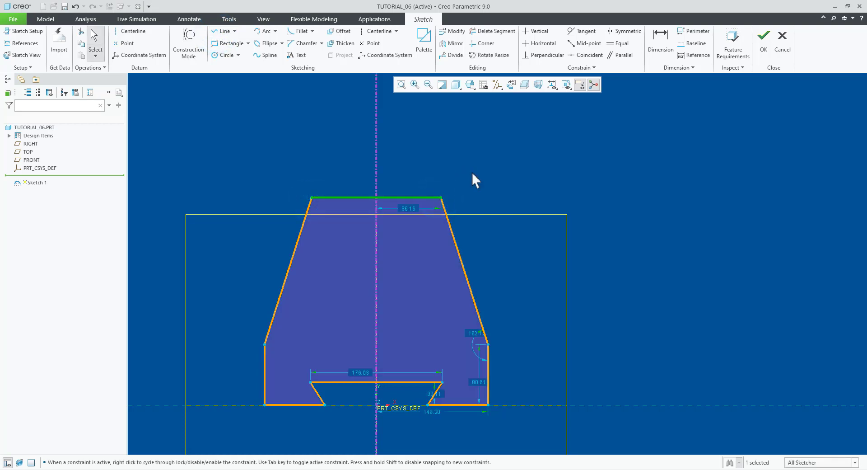
{"action": "scroll", "coordinate": [463, 240], "scroll_direction": "down", "scroll_amount": 3}
{"action": "scroll", "coordinate": [406, 362], "scroll_direction": "up", "scroll_amount": 3}
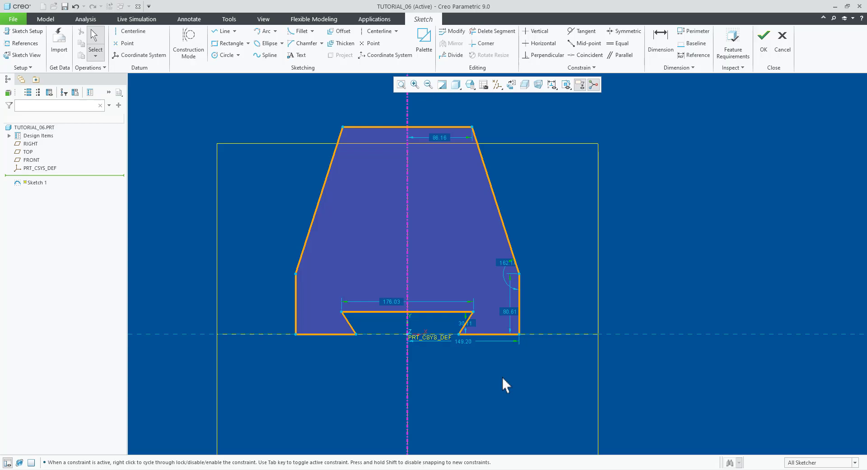
{"action": "key", "text": "alt+Tab"}
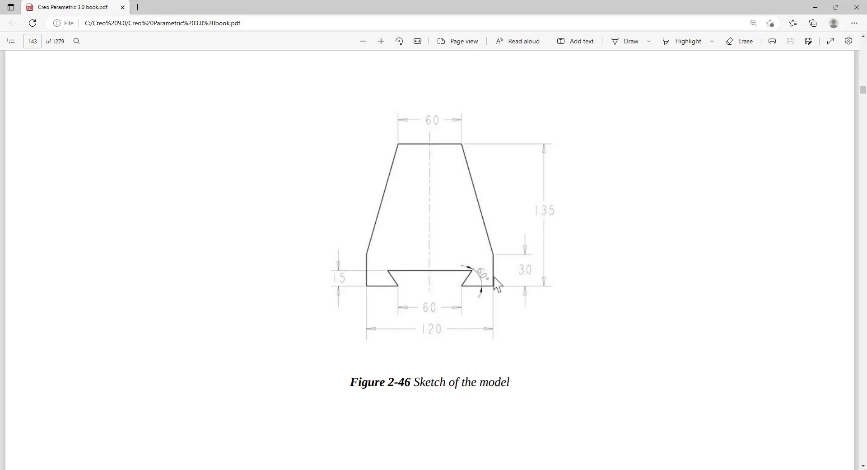
{"action": "key", "text": "alt+Tab"}
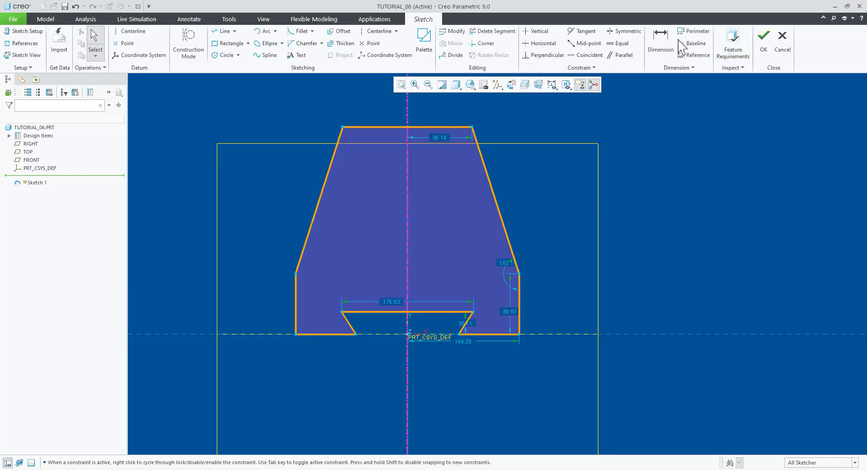
Dimension the profile's base width between the left and right edges as 120, rescaling all dimensions (top becomes 59.38).
{"action": "left_click", "coordinate": [661, 41]}
{"action": "left_click", "coordinate": [296, 310]}
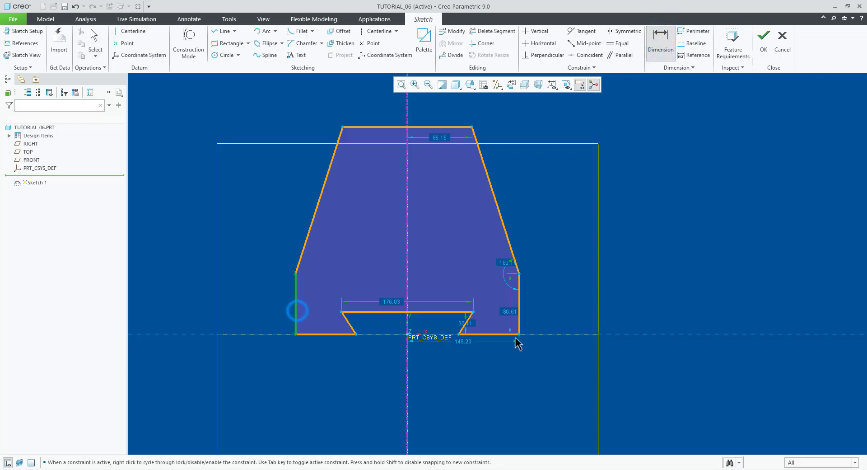
{"action": "left_click", "coordinate": [518, 323]}
{"action": "middle_click", "coordinate": [425, 380]}
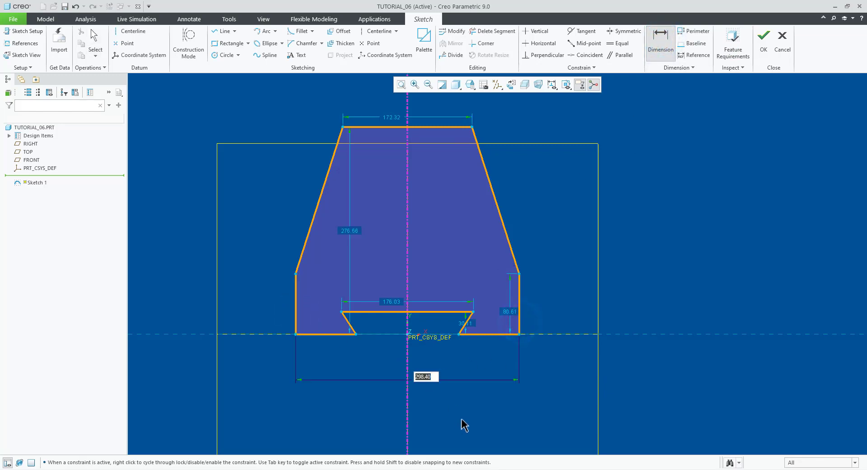
{"action": "key", "text": "Return"}
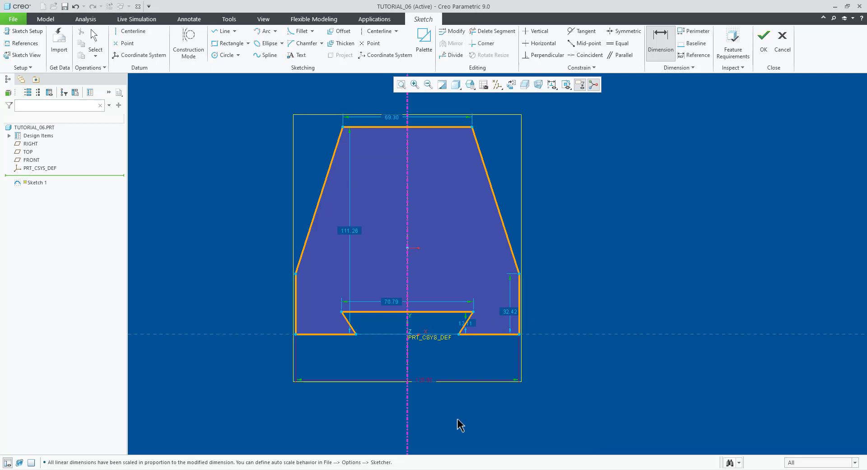
{"action": "left_click", "coordinate": [457, 418]}
Set the Sketcher locked-dimension colour to yellow in the System Appearance options.
{"action": "left_click", "coordinate": [11, 20]}
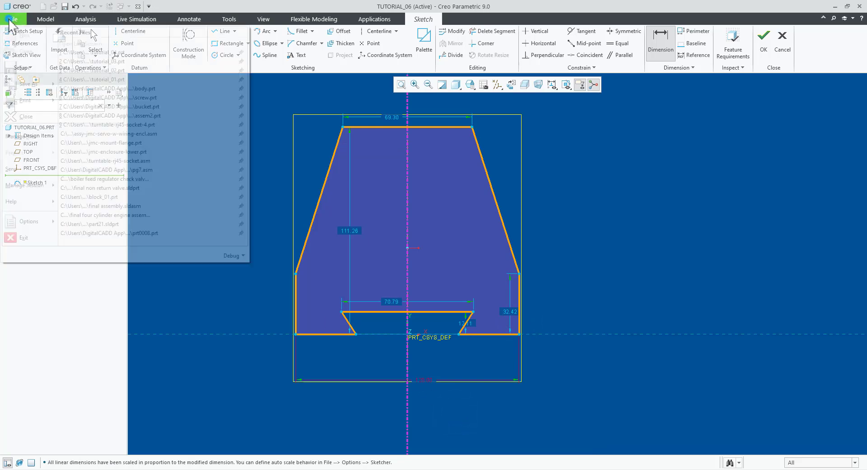
{"action": "left_click", "coordinate": [32, 221]}
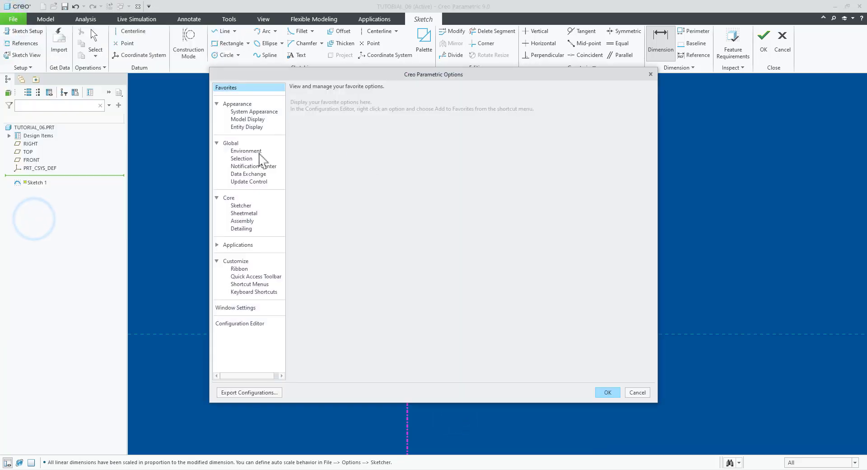
{"action": "left_click", "coordinate": [252, 112]}
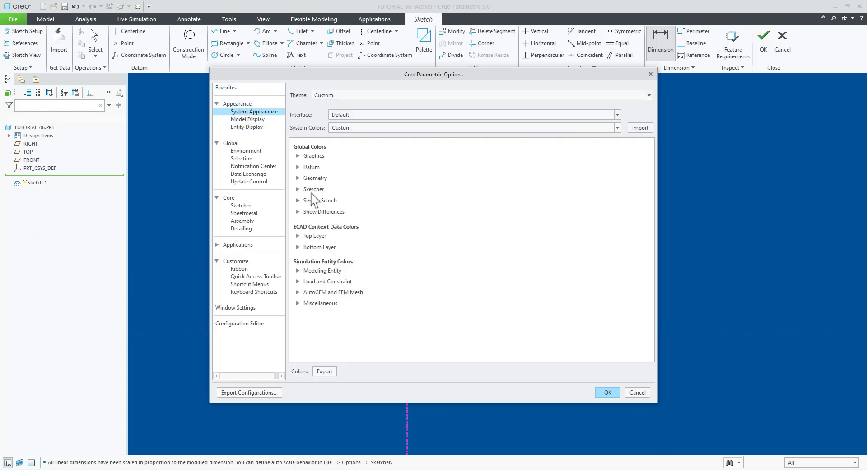
{"action": "left_click", "coordinate": [298, 188]}
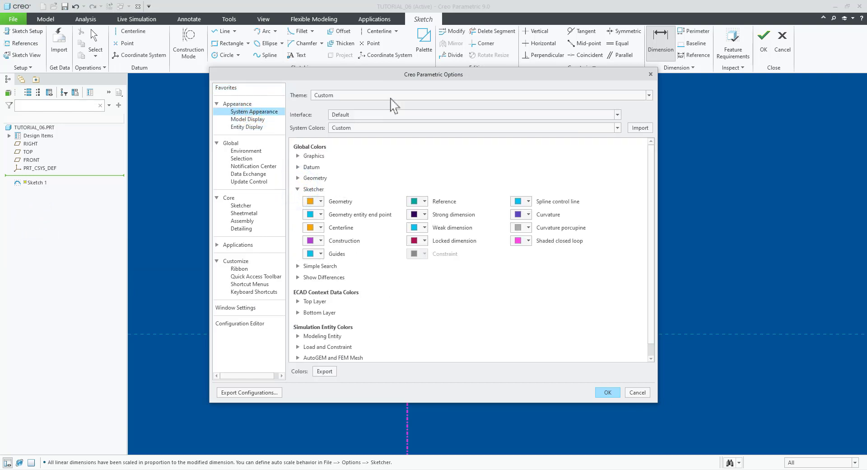
{"action": "left_click_drag", "start_coordinate": [384, 79], "coordinate": [640, 74]}
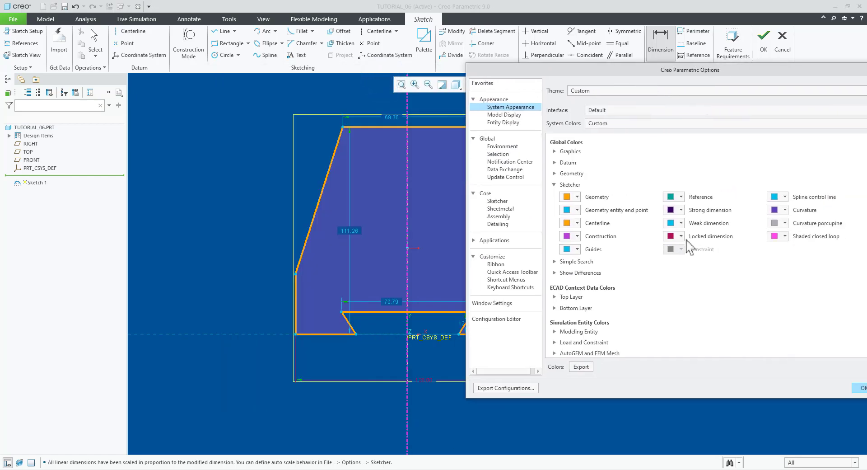
{"action": "left_click", "coordinate": [678, 236]}
{"action": "left_click", "coordinate": [680, 271]}
{"action": "left_click_drag", "start_coordinate": [674, 78], "coordinate": [569, 76]}
{"action": "left_click", "coordinate": [754, 371]}
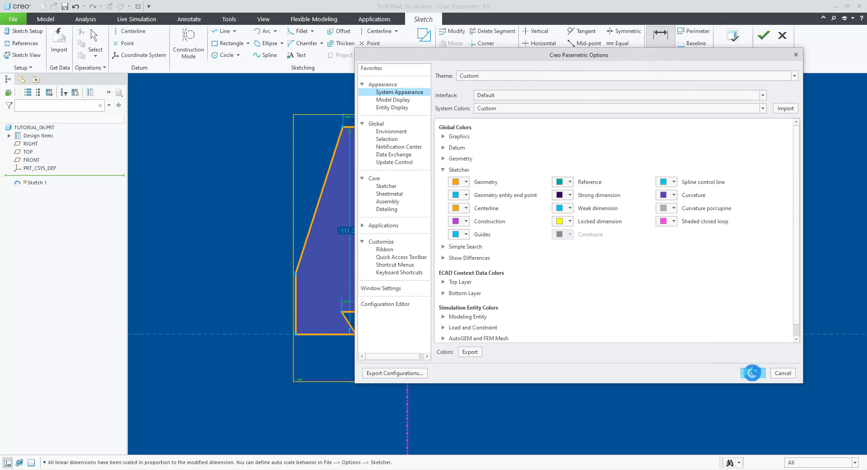
{"action": "scroll", "coordinate": [467, 392], "scroll_direction": "up", "scroll_amount": 2}
{"action": "scroll", "coordinate": [464, 407], "scroll_direction": "down", "scroll_amount": 3}
Change the right edge height dimension from 32.42 to 30.
{"action": "scroll", "coordinate": [458, 329], "scroll_direction": "up", "scroll_amount": 3}
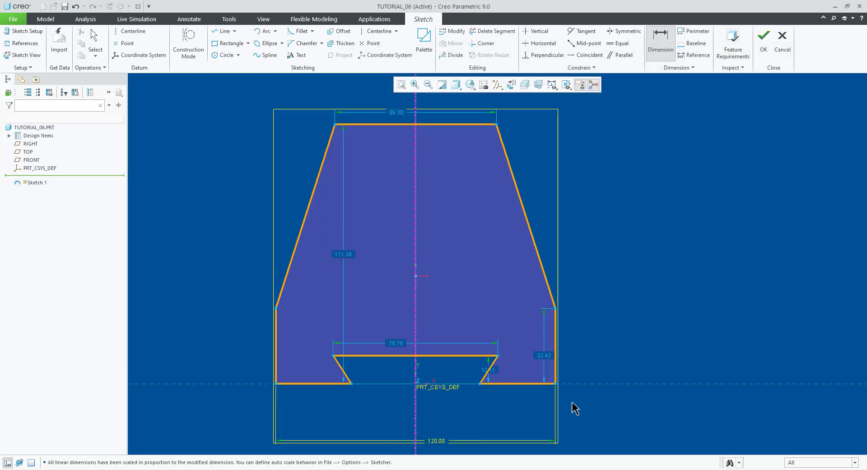
{"action": "scroll", "coordinate": [575, 407], "scroll_direction": "down", "scroll_amount": 3}
{"action": "scroll", "coordinate": [448, 370], "scroll_direction": "up", "scroll_amount": 2}
{"action": "key", "text": "alt+Tab"}
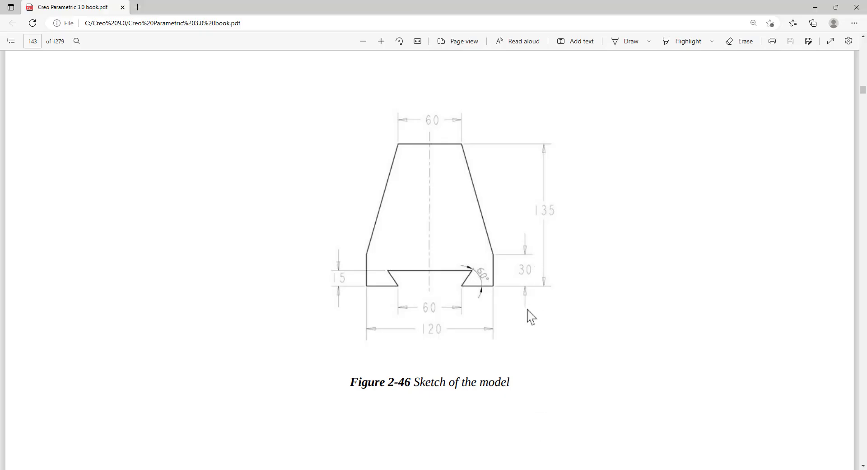
{"action": "key", "text": "alt+Tab"}
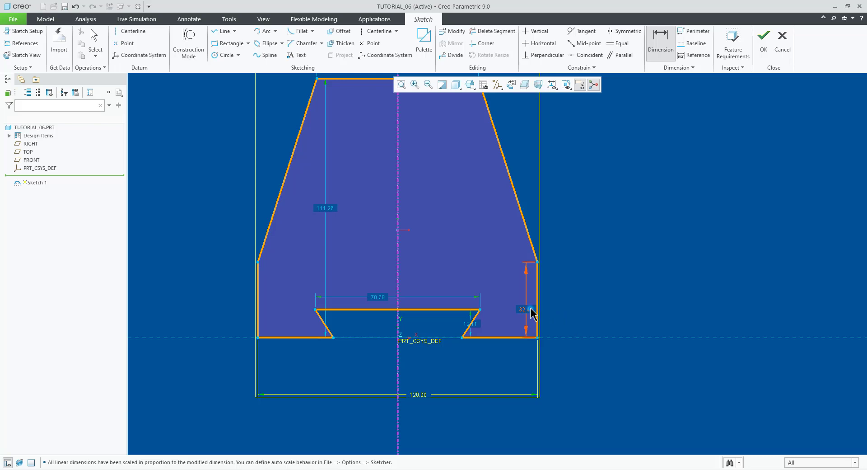
{"action": "double_click", "coordinate": [528, 311]}
{"action": "type", "text": "30"}
{"action": "key", "text": "Return"}
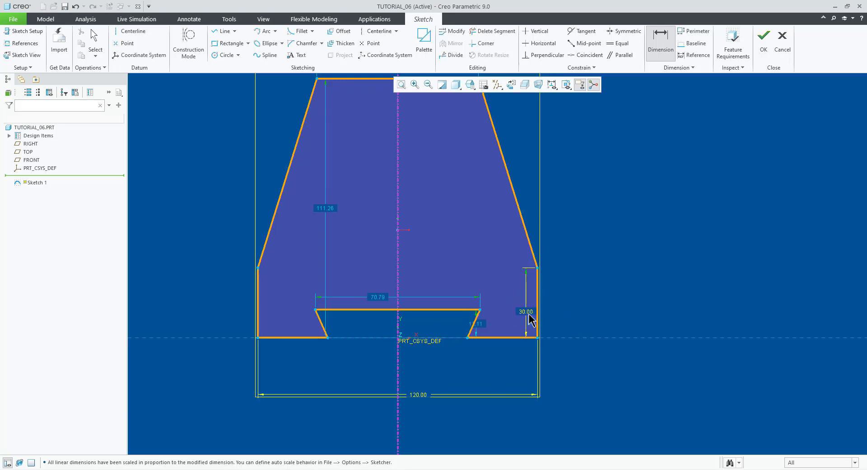
Add a 15 slot height dimension from the base line to the slot's top edge.
{"action": "key", "text": "alt+Tab"}
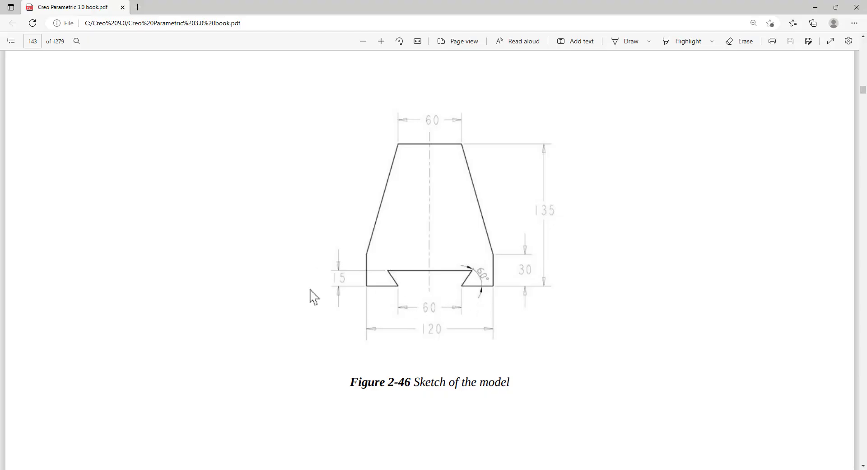
{"action": "key", "text": "alt+Tab"}
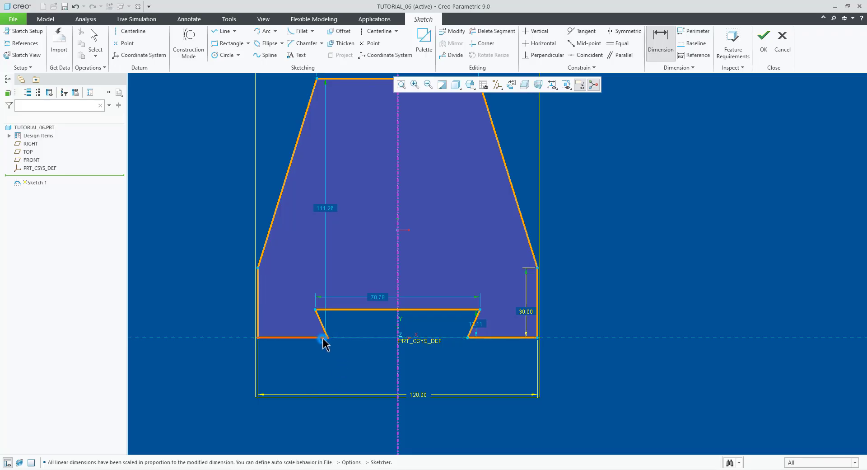
{"action": "left_click", "coordinate": [324, 340]}
{"action": "left_click", "coordinate": [334, 310]}
{"action": "middle_click", "coordinate": [216, 328]}
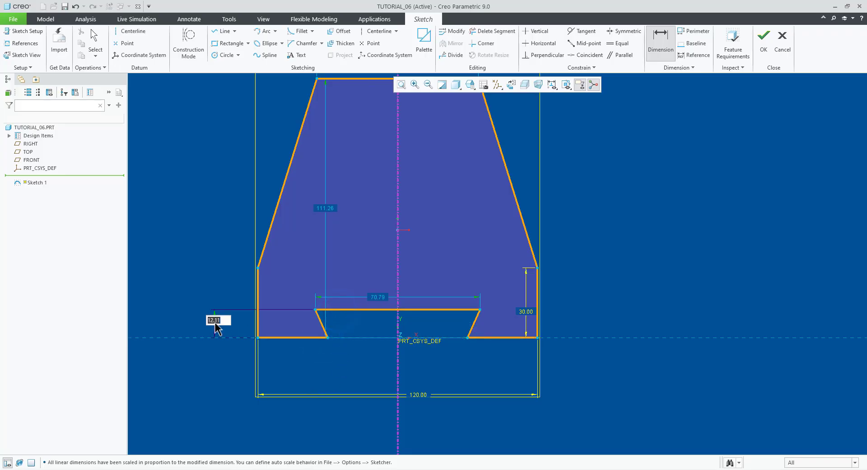
{"action": "type", "text": "15"}
{"action": "key", "text": "Return"}
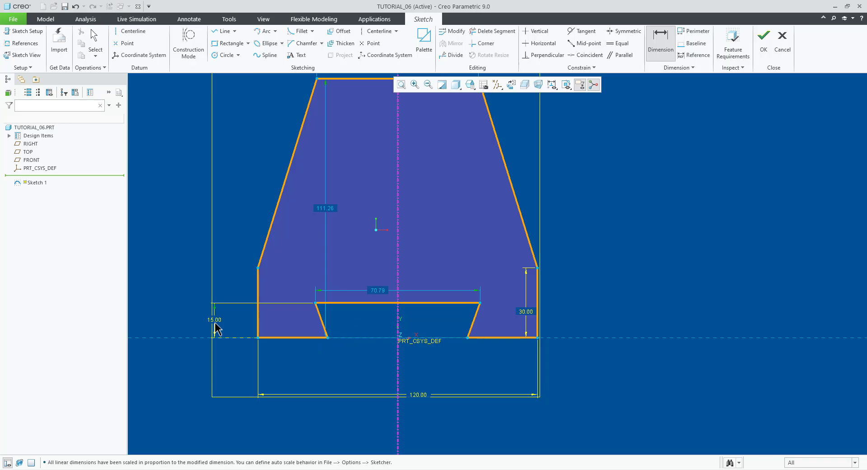
Dimension the slot's bottom width between its two bottom corners as 60.
{"action": "key", "text": "alt+Tab"}
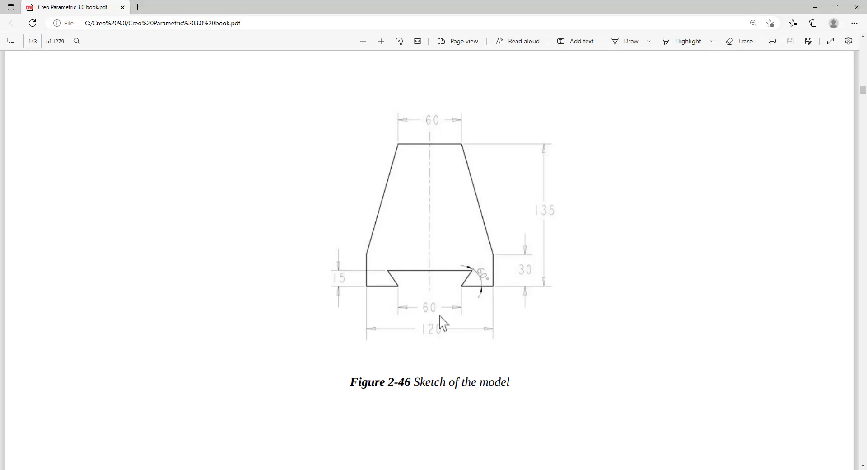
{"action": "key", "text": "alt+Tab"}
{"action": "left_click", "coordinate": [328, 338]}
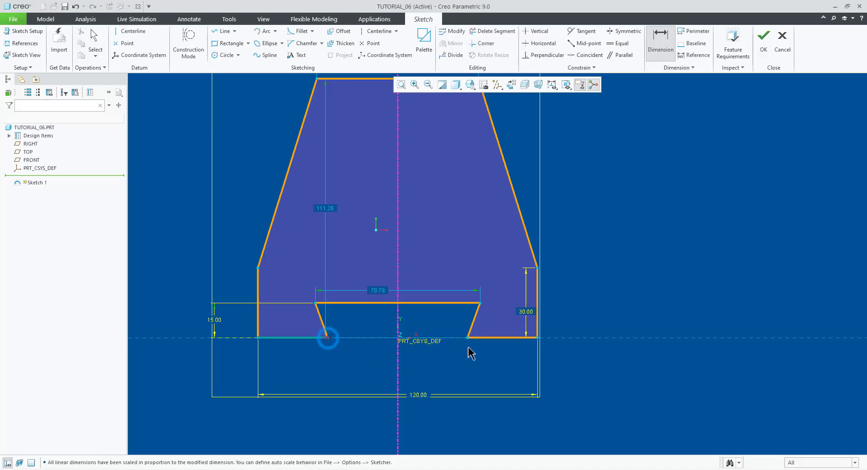
{"action": "left_click", "coordinate": [467, 338]}
{"action": "middle_click", "coordinate": [454, 364]}
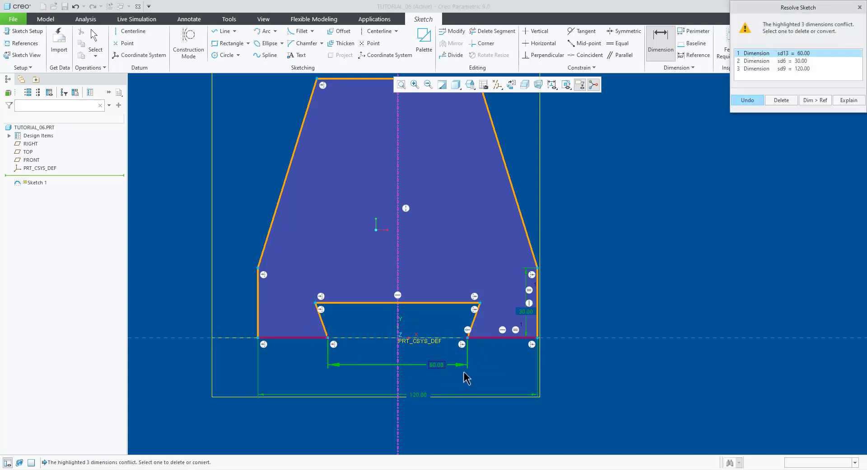
Delete the conflicting 60.00 slot width dimension.
{"action": "left_click", "coordinate": [780, 100]}
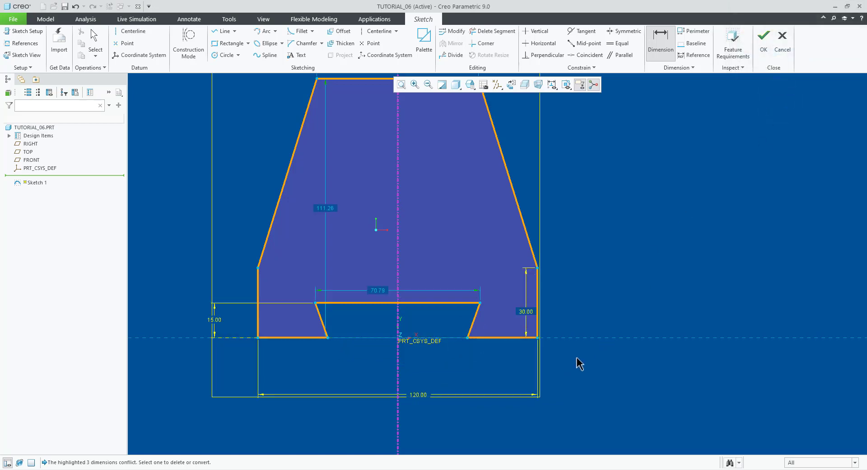
{"action": "key", "text": "alt+Tab"}
{"action": "key", "text": "alt+Tab"}
{"action": "scroll", "coordinate": [475, 319], "scroll_direction": "down", "scroll_amount": 3}
Dimension the slanted slot edge at 60° from the base line.
{"action": "left_click", "coordinate": [451, 303]}
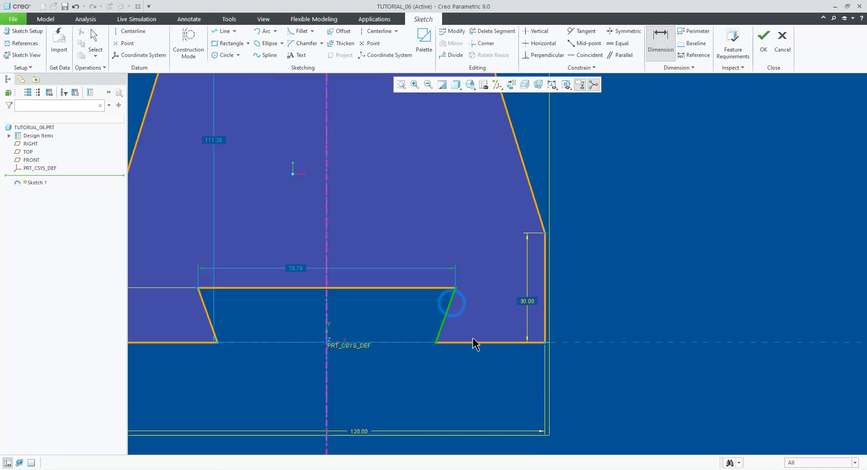
{"action": "left_click", "coordinate": [475, 341]}
{"action": "middle_click", "coordinate": [491, 318]}
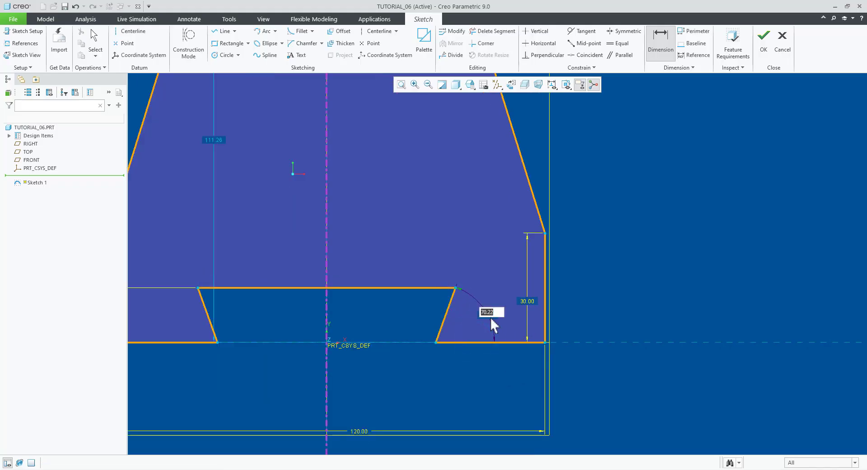
{"action": "type", "text": "60"}
{"action": "key", "text": "Return"}
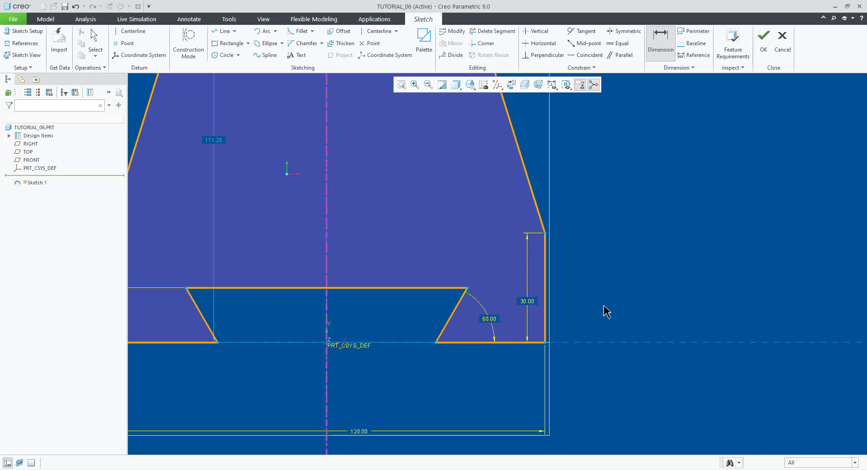
{"action": "middle_click", "coordinate": [602, 311]}
{"action": "scroll", "coordinate": [629, 237], "scroll_direction": "up", "scroll_amount": 5}
Add a 135 overall height dimension from the base to the top edge.
{"action": "left_click", "coordinate": [659, 45]}
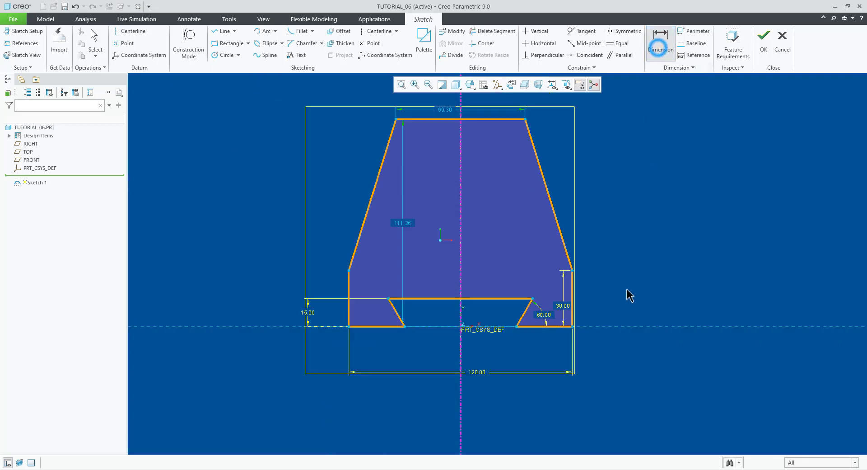
{"action": "key", "text": "alt+Tab"}
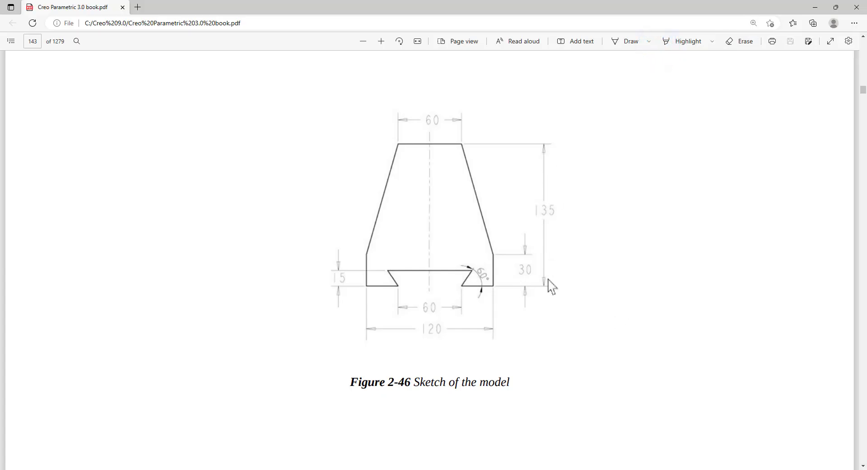
{"action": "key", "text": "alt+Tab"}
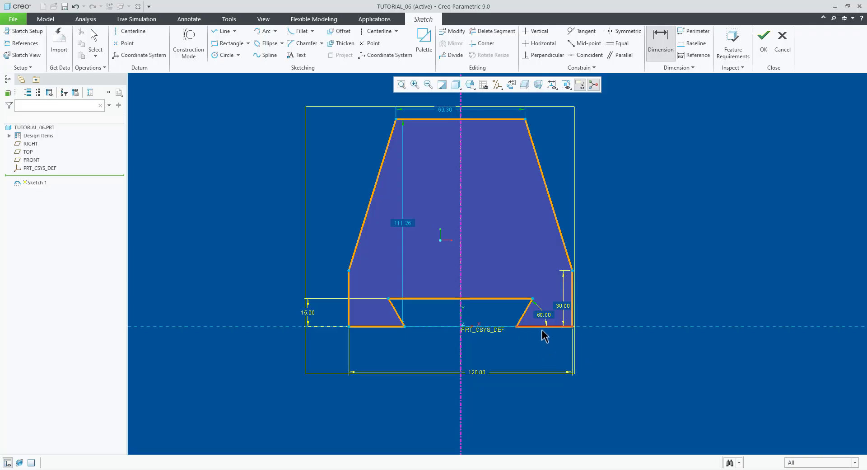
{"action": "left_click", "coordinate": [541, 326]}
{"action": "left_click", "coordinate": [505, 120]}
{"action": "middle_click", "coordinate": [636, 219]}
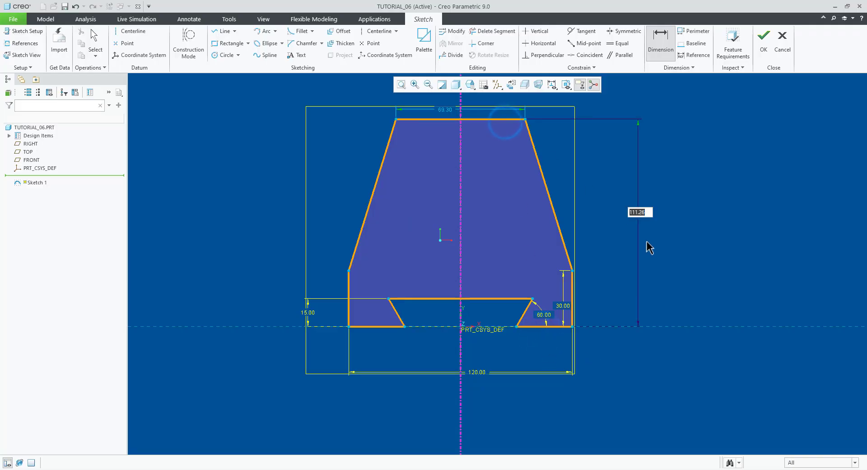
{"action": "type", "text": "135"}
{"action": "key", "text": "Return"}
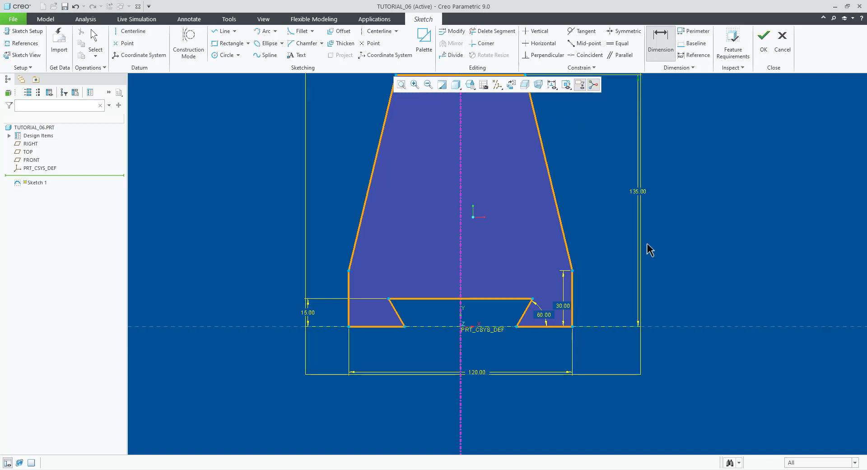
{"action": "scroll", "coordinate": [529, 289], "scroll_direction": "up", "scroll_amount": 3}
{"action": "scroll", "coordinate": [503, 246], "scroll_direction": "down", "scroll_amount": 5}
Change the top width dimension from 69.30 to 60.
{"action": "key", "text": "alt+Tab"}
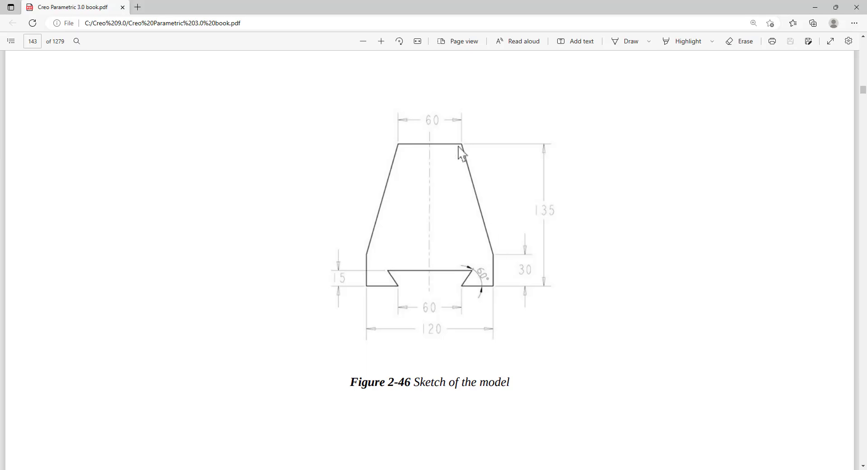
{"action": "key", "text": "alt+Tab"}
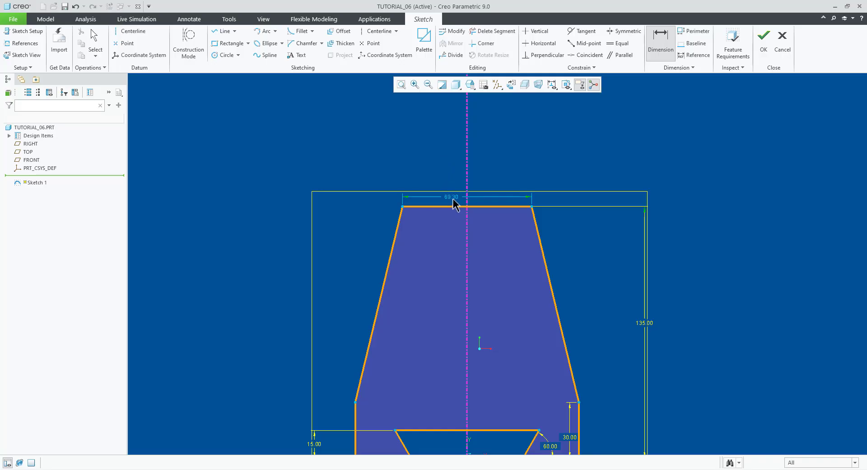
{"action": "double_click", "coordinate": [452, 199]}
{"action": "type", "text": "60"}
{"action": "key", "text": "Return"}
{"action": "scroll", "coordinate": [480, 218], "scroll_direction": "down", "scroll_amount": 1}
{"action": "scroll", "coordinate": [492, 391], "scroll_direction": "up", "scroll_amount": 1}
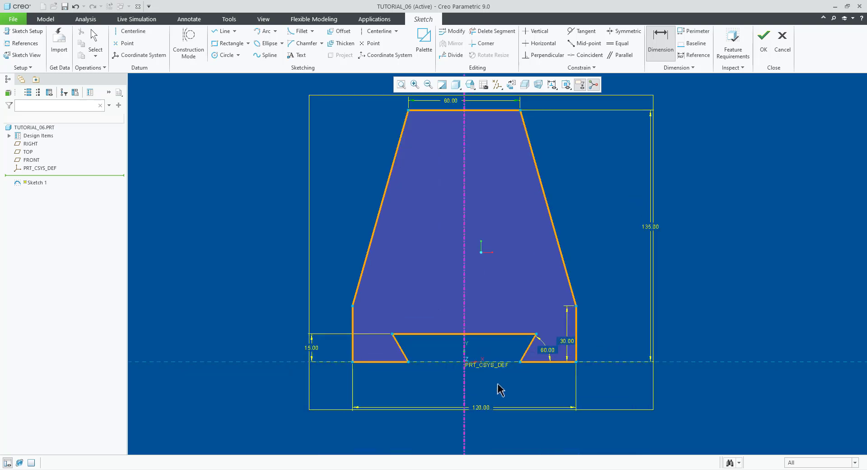
{"action": "middle_click", "coordinate": [505, 425]}
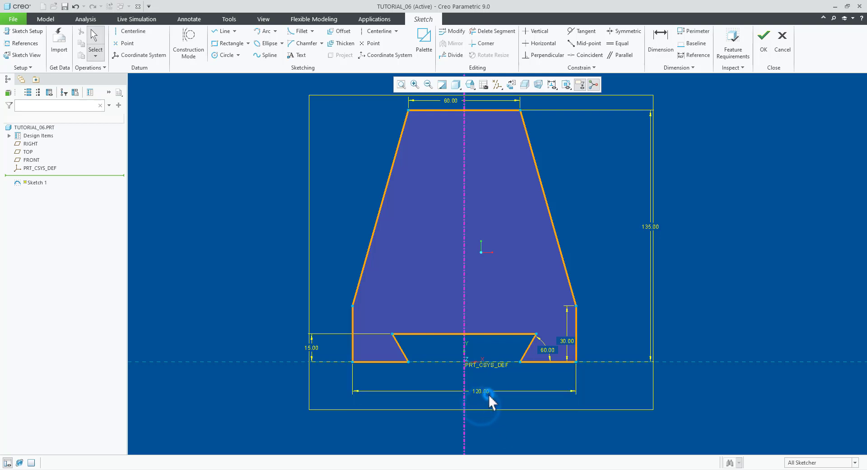
{"action": "scroll", "coordinate": [488, 394], "scroll_direction": "up", "scroll_amount": 2}
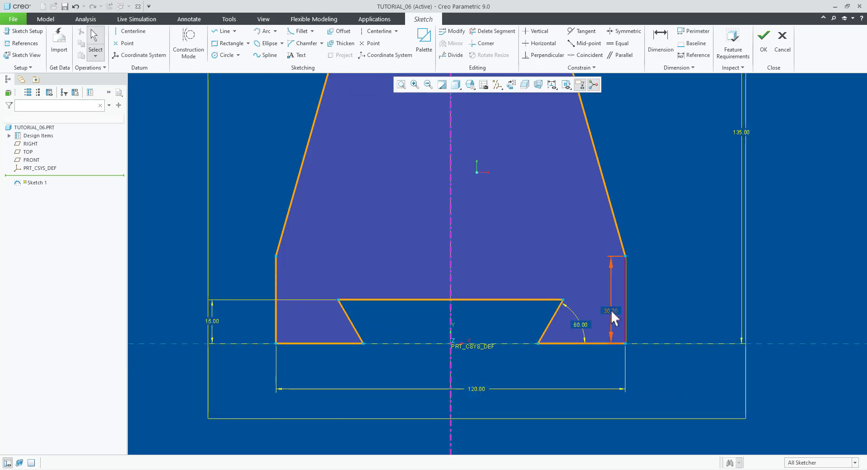
Move the 30.00 dimension aside and add a 60.00 reference dimension across the slot opening.
{"action": "left_click_drag", "start_coordinate": [611, 311], "coordinate": [645, 307]}
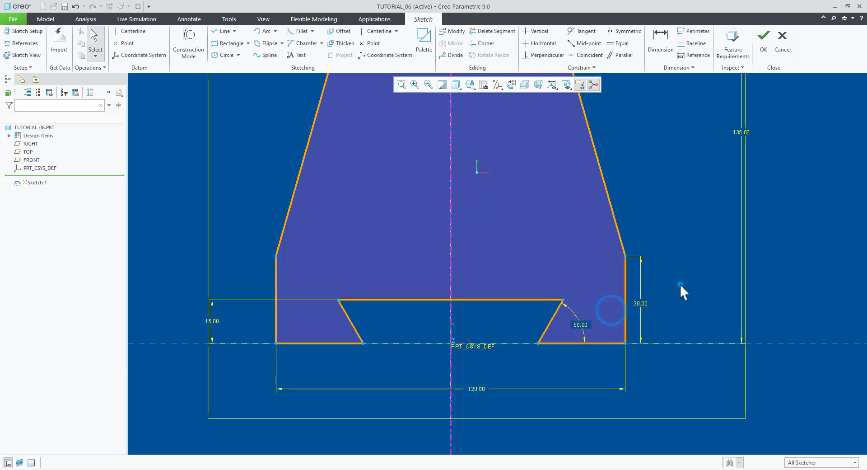
{"action": "left_click", "coordinate": [696, 54]}
{"action": "left_click", "coordinate": [366, 342]}
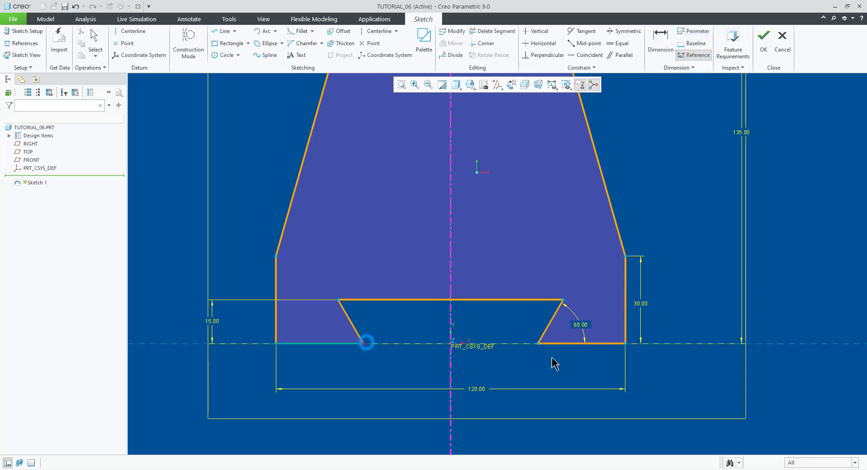
{"action": "left_click", "coordinate": [537, 344]}
{"action": "middle_click", "coordinate": [480, 367]}
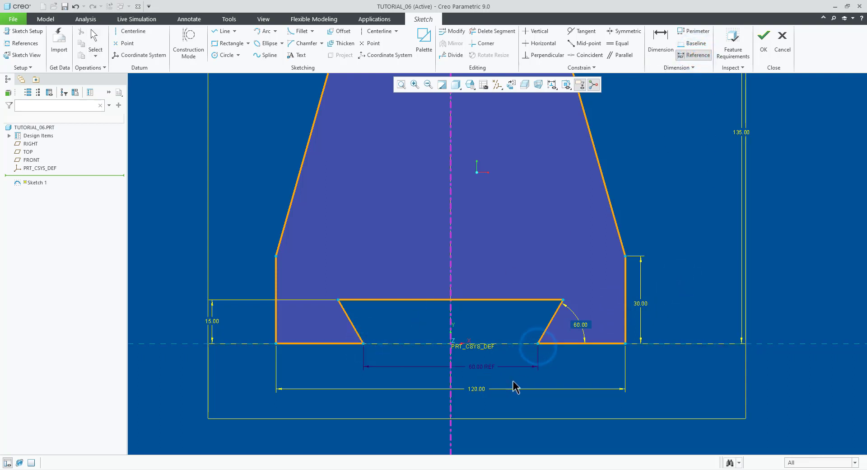
{"action": "middle_click", "coordinate": [550, 375]}
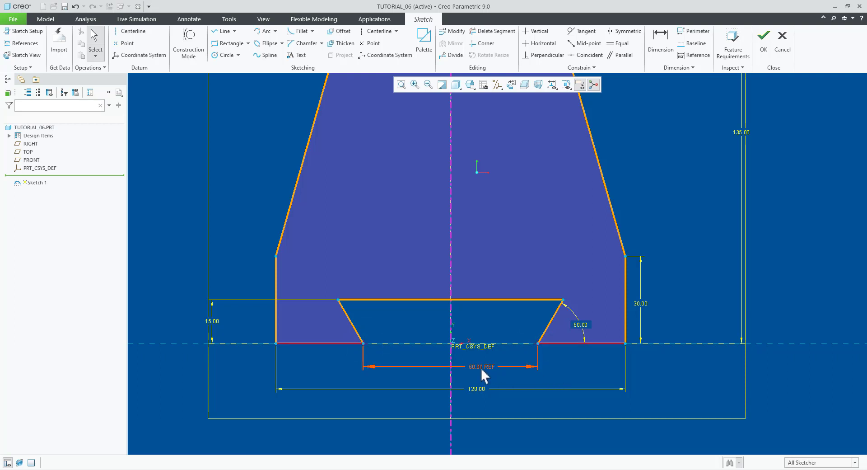
{"action": "scroll", "coordinate": [499, 357], "scroll_direction": "down", "scroll_amount": 2}
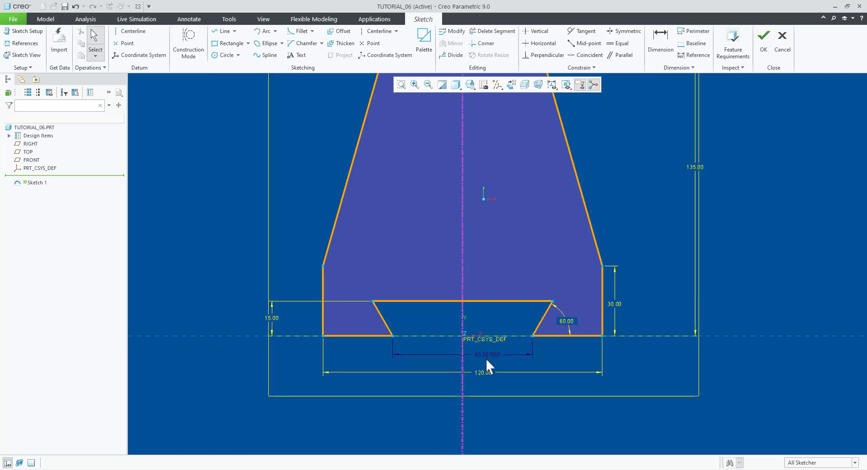
{"action": "scroll", "coordinate": [487, 354], "scroll_direction": "down", "scroll_amount": 2}
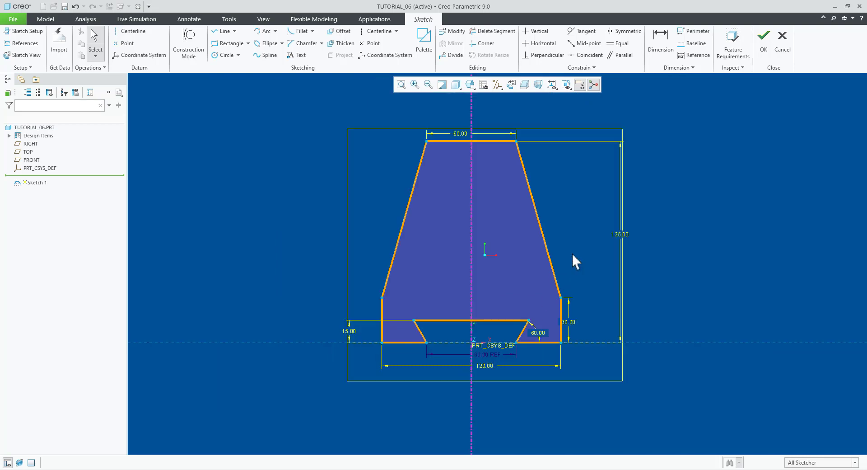
{"action": "scroll", "coordinate": [580, 244], "scroll_direction": "up", "scroll_amount": 1}
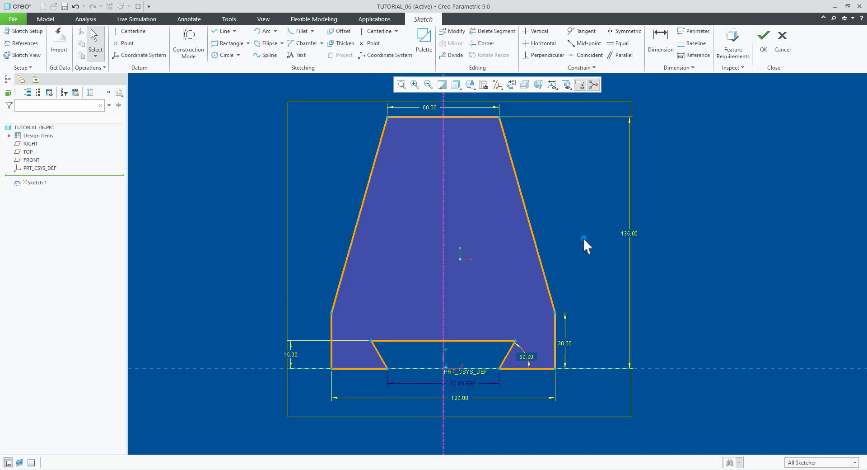
Finish the sketch and start extruding Sketch 1 into a solid.
{"action": "left_click", "coordinate": [763, 38]}
{"action": "mouse_move", "coordinate": [512, 274]}
{"action": "middle_mouse_down"}
{"action": "mouse_move", "coordinate": [493, 300]}
{"action": "mouse_move", "coordinate": [555, 314]}
{"action": "middle_mouse_up"}
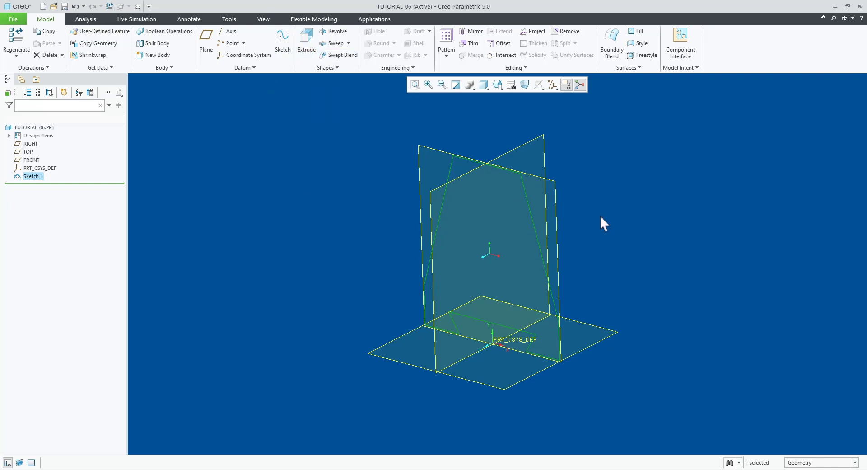
{"action": "left_click", "coordinate": [673, 262]}
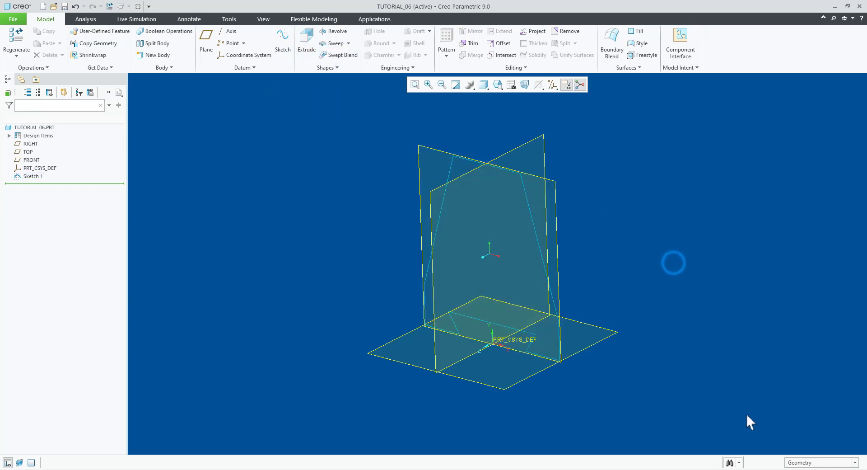
{"action": "left_click", "coordinate": [32, 176]}
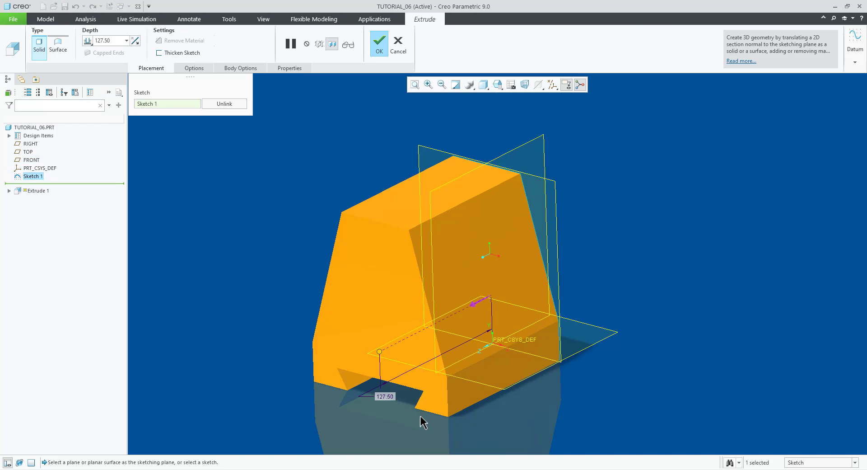
{"action": "middle_click_drag", "start_coordinate": [509, 403], "coordinate": [491, 402]}
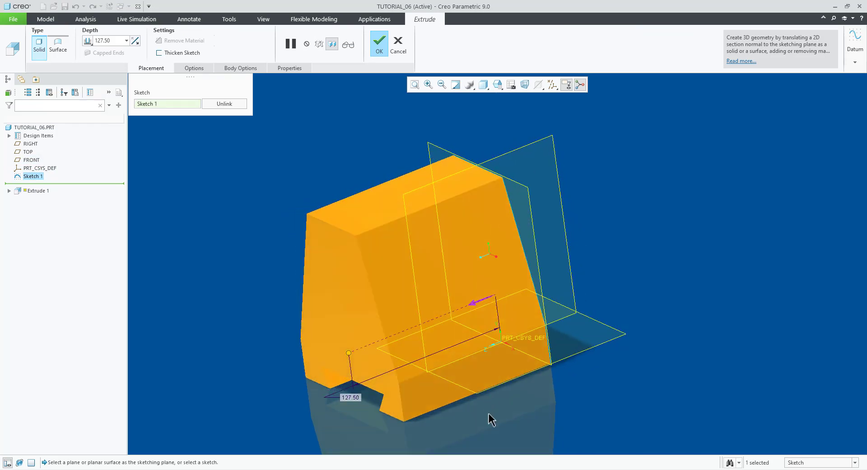
{"action": "key", "text": "alt+Tab"}
{"action": "scroll", "coordinate": [490, 418], "scroll_direction": "up", "scroll_amount": 2}
{"action": "scroll", "coordinate": [475, 345], "scroll_direction": "up", "scroll_amount": 5}
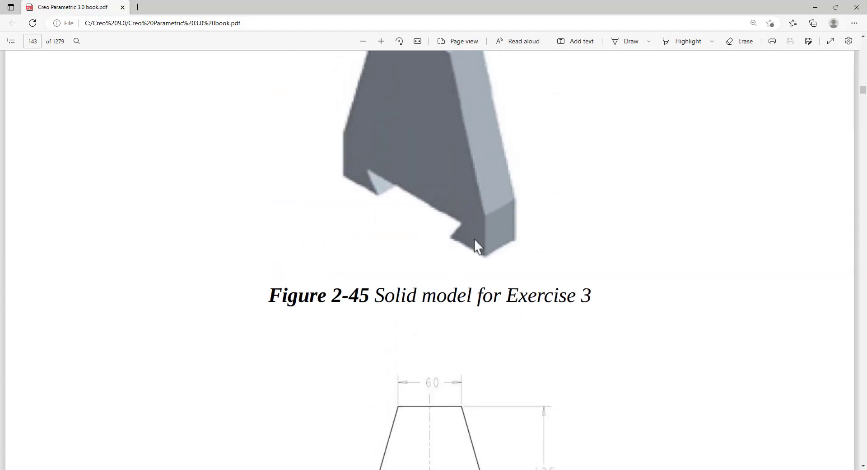
{"action": "key", "text": "alt+Tab"}
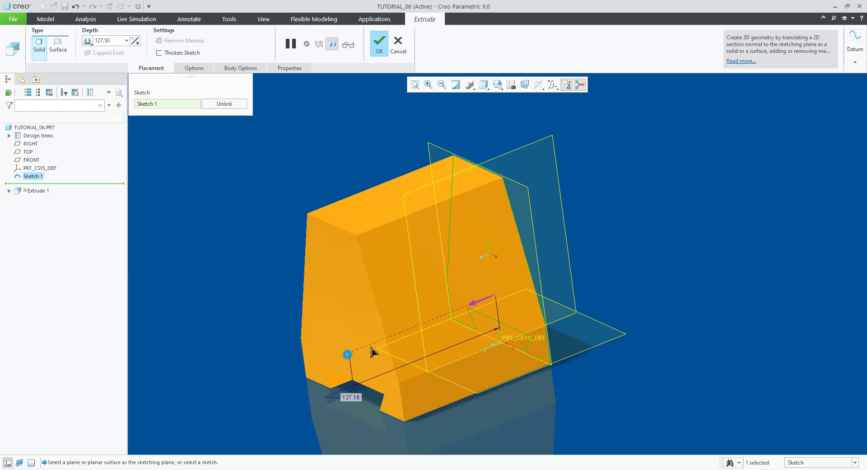
Make the extrusion symmetric with a 25.00 depth and complete it.
{"action": "left_click_drag", "start_coordinate": [348, 353], "coordinate": [464, 308]}
{"action": "scroll", "coordinate": [520, 310], "scroll_direction": "down", "scroll_amount": 2}
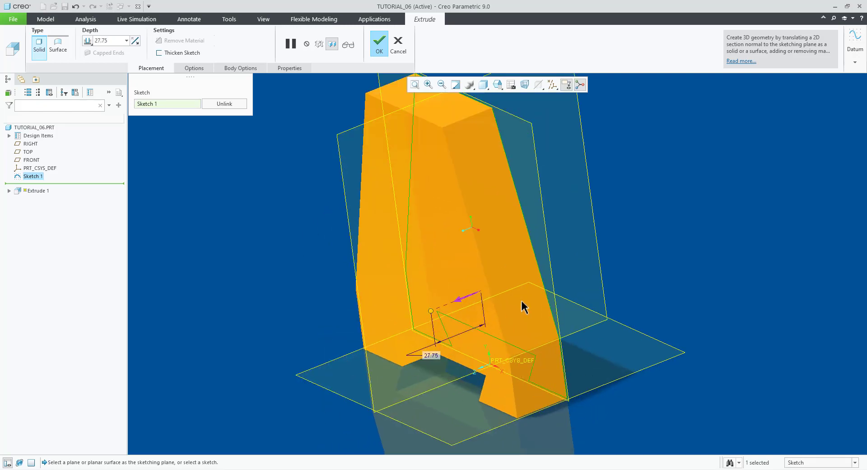
{"action": "right_click", "coordinate": [431, 312]}
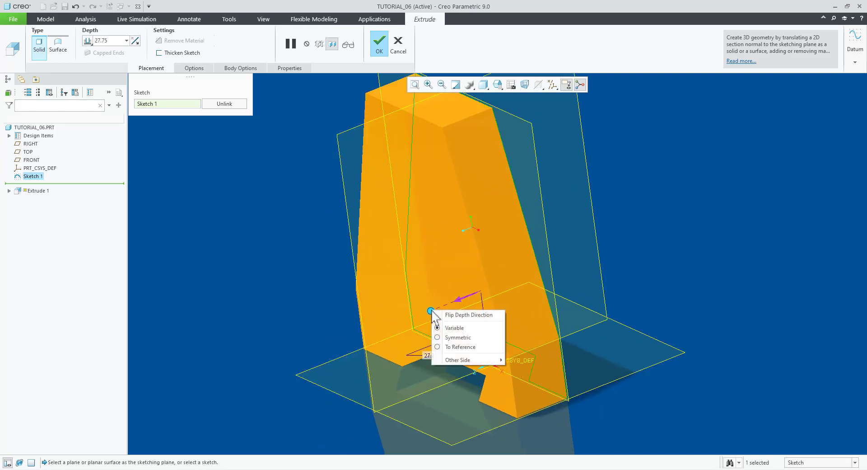
{"action": "left_click", "coordinate": [450, 338]}
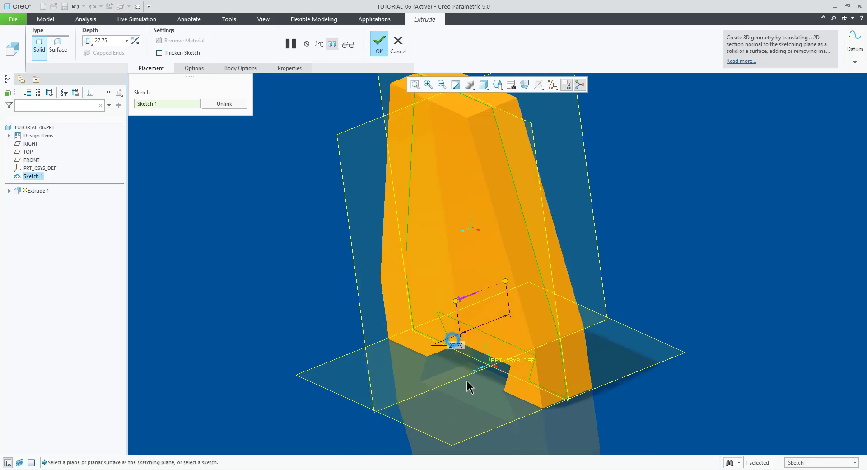
{"action": "double_click", "coordinate": [463, 348]}
{"action": "type", "text": "5"}
{"action": "key", "text": "Return"}
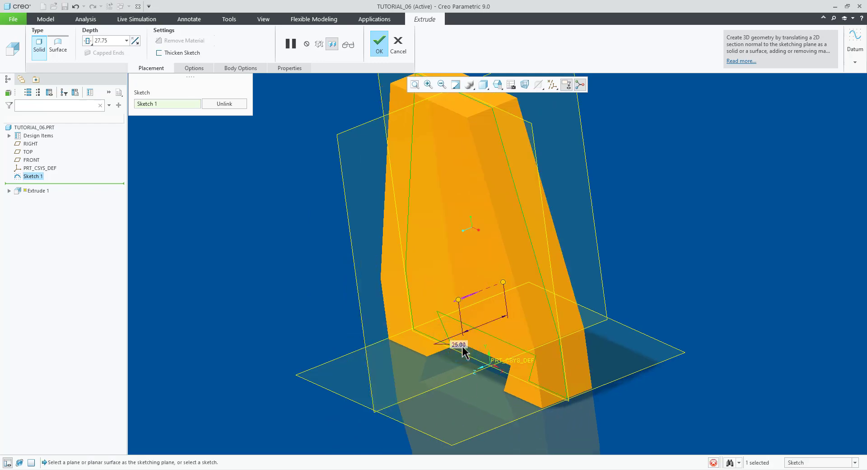
{"action": "scroll", "coordinate": [448, 361], "scroll_direction": "up", "scroll_amount": 2}
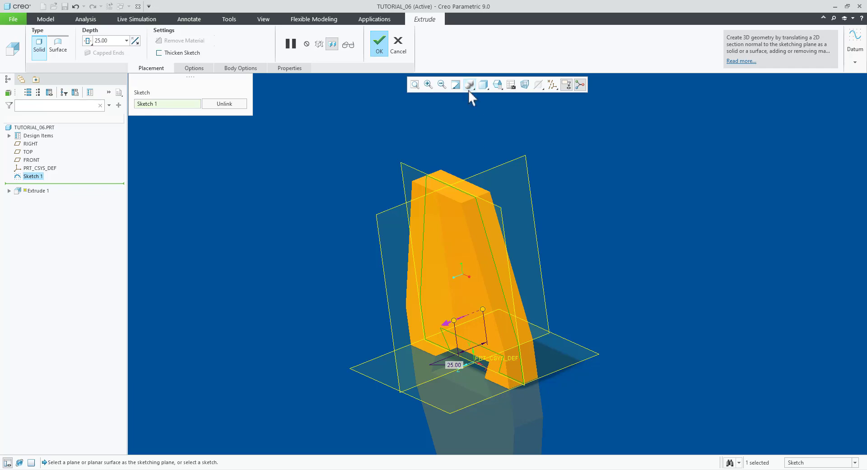
{"action": "left_click", "coordinate": [379, 44]}
{"action": "mouse_move", "coordinate": [643, 213]}
{"action": "middle_mouse_down"}
{"action": "mouse_move", "coordinate": [577, 294]}
{"action": "mouse_move", "coordinate": [590, 290]}
{"action": "mouse_move", "coordinate": [513, 215]}
{"action": "middle_mouse_up"}
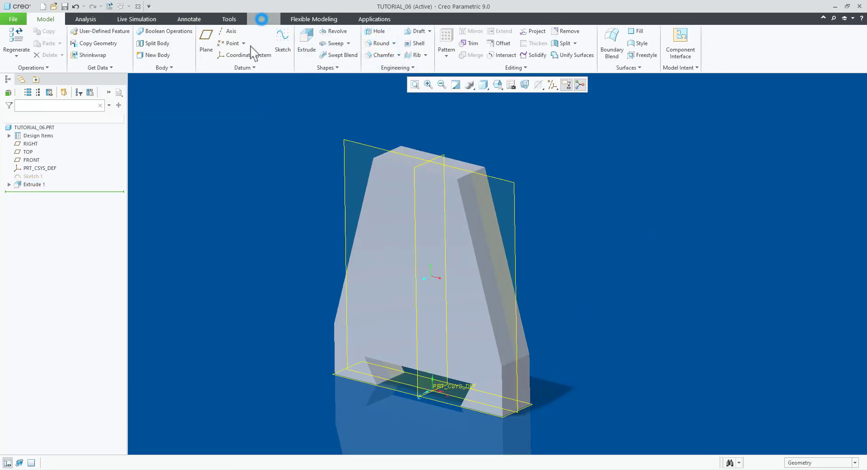
Apply the yellow appearance to the whole TUTORIAL_06.PRT part.
{"action": "left_click", "coordinate": [261, 18]}
{"action": "left_click", "coordinate": [93, 41]}
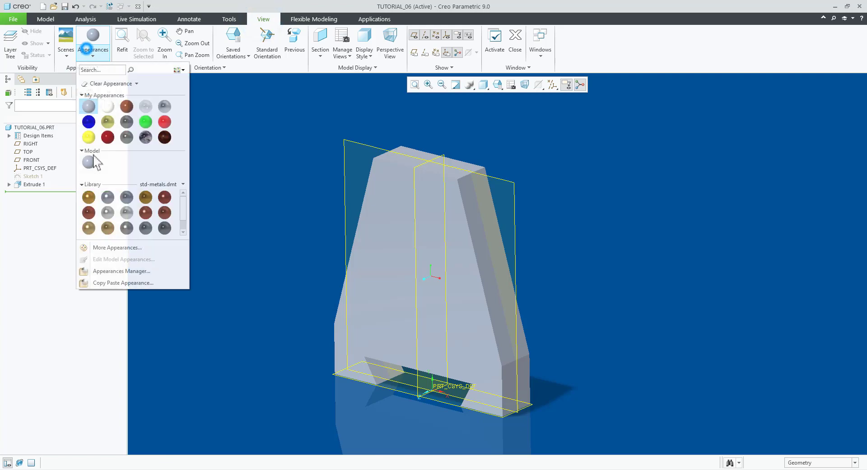
{"action": "left_click", "coordinate": [108, 122]}
{"action": "left_click", "coordinate": [48, 126]}
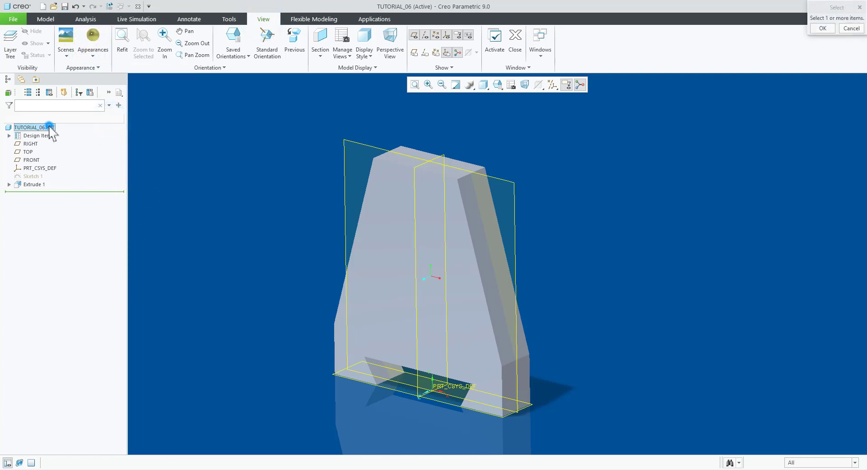
{"action": "left_click", "coordinate": [823, 27]}
{"action": "middle_click_drag", "start_coordinate": [642, 253], "coordinate": [587, 301]}
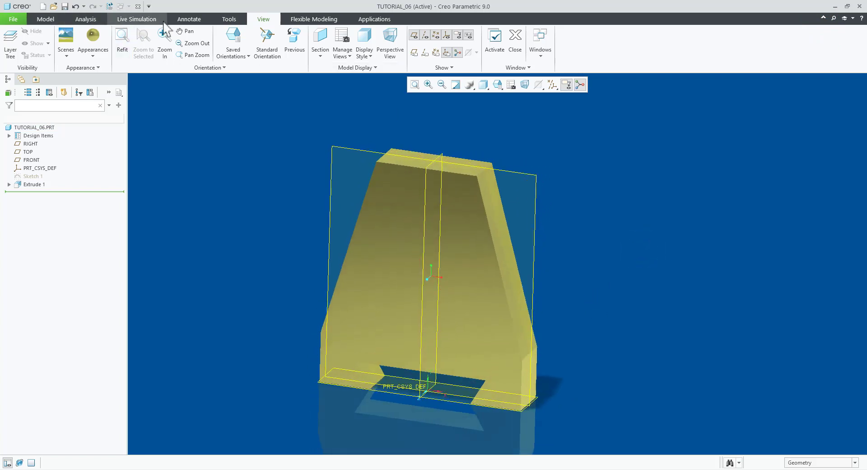
{"action": "left_click", "coordinate": [85, 19]}
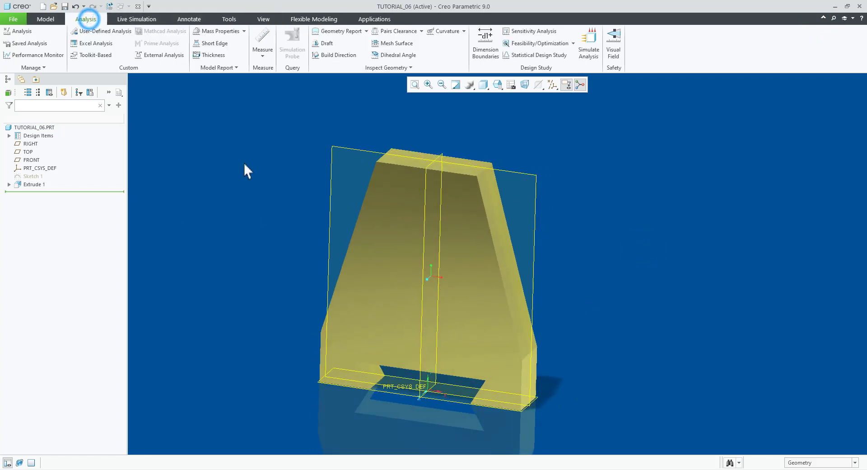
Measure the distance between the block's side faces, showing a 120.000 in (3048.00 mm) width.
{"action": "left_click", "coordinate": [262, 47]}
{"action": "left_click", "coordinate": [287, 90]}
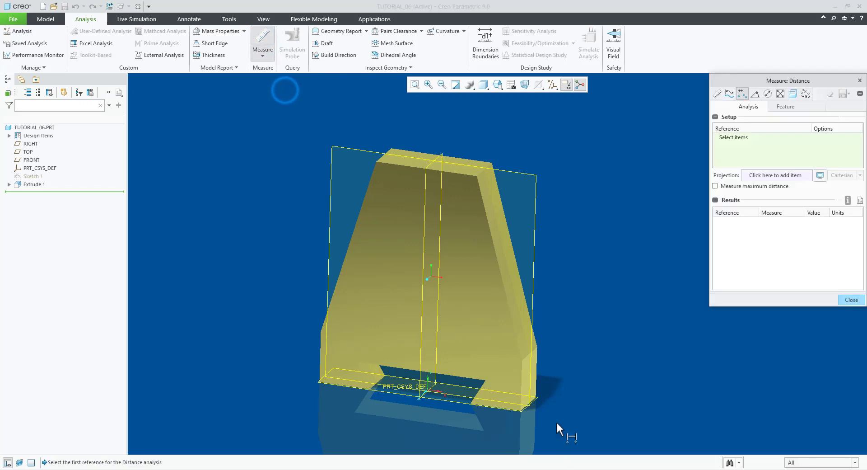
{"action": "left_click", "coordinate": [527, 392]}
{"action": "middle_click_drag", "start_coordinate": [368, 382], "coordinate": [310, 356]}
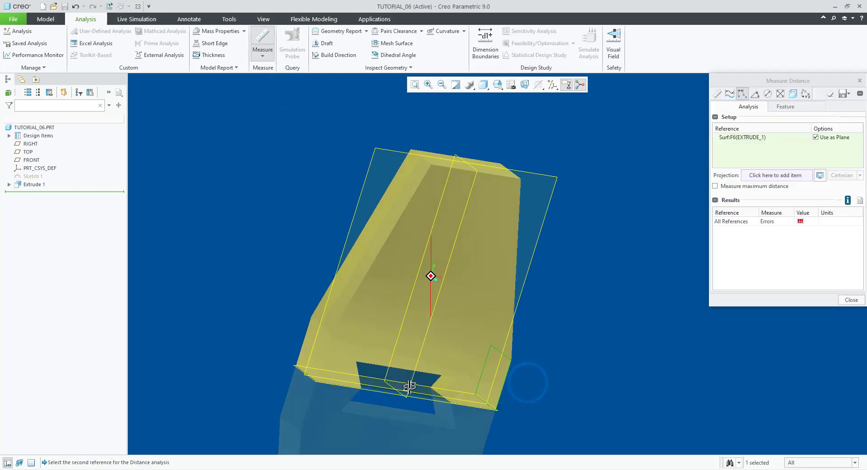
{"action": "left_click", "coordinate": [317, 357]}
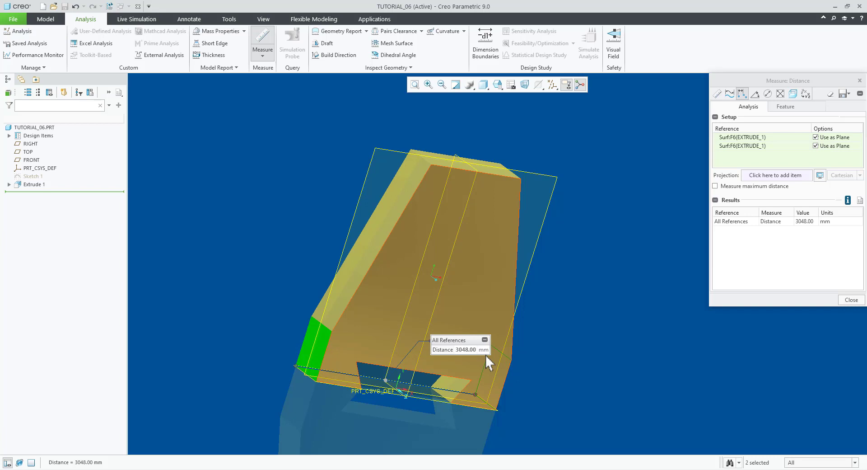
{"action": "left_click", "coordinate": [859, 200]}
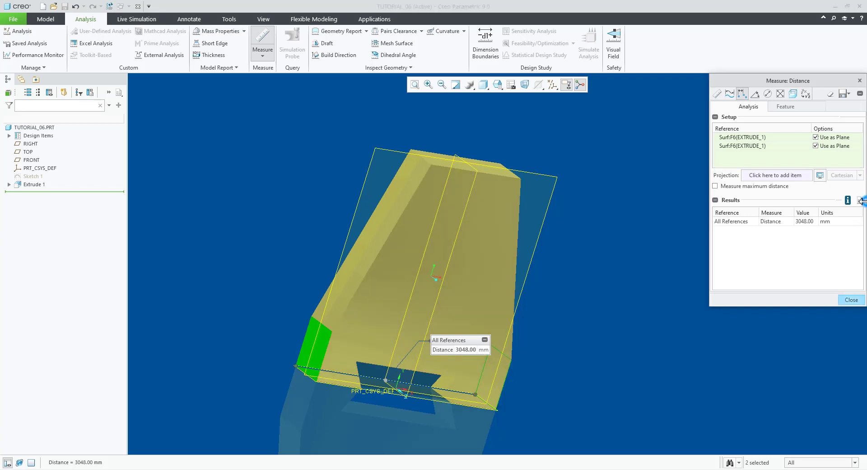
{"action": "left_click", "coordinate": [837, 241]}
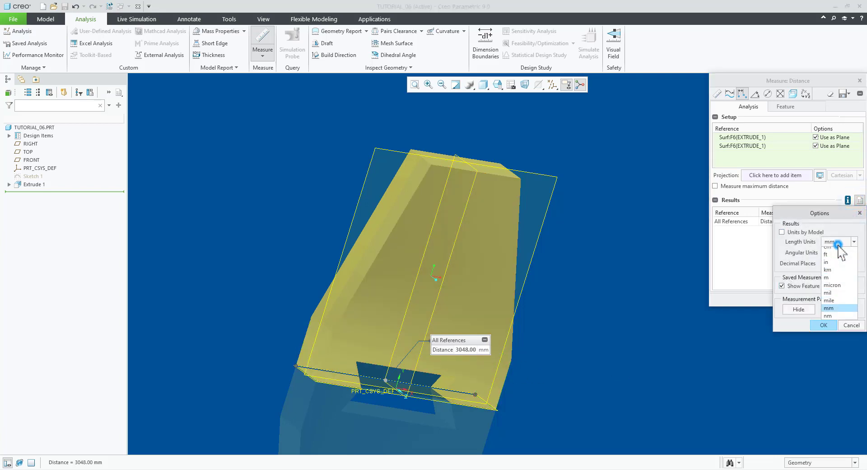
{"action": "left_click", "coordinate": [826, 266]}
{"action": "left_click", "coordinate": [823, 325]}
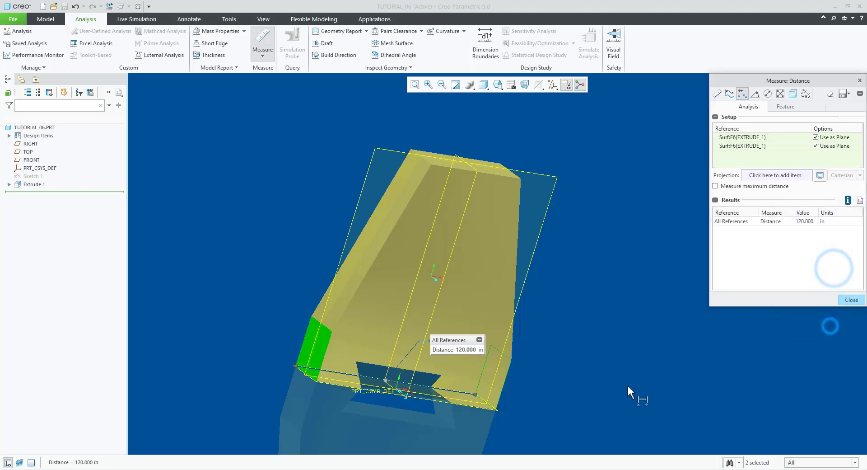
Close the measurement and compare the block with the reference figure's 120 width.
{"action": "left_click", "coordinate": [844, 298]}
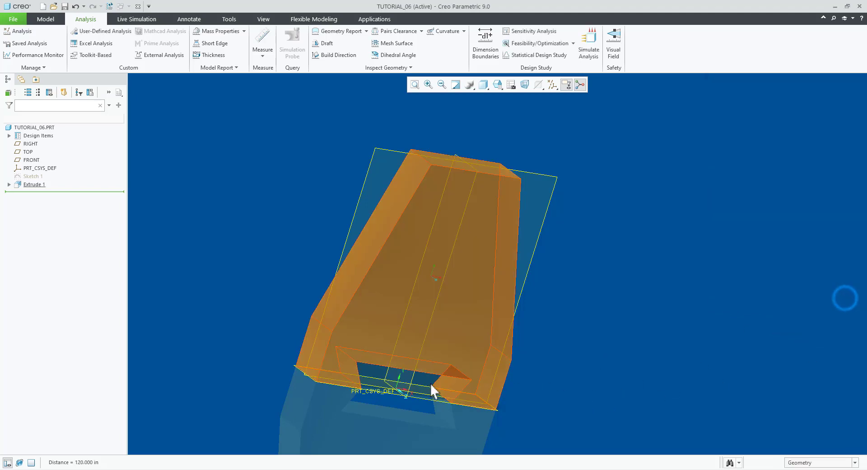
{"action": "key", "text": "alt+Tab"}
{"action": "scroll", "coordinate": [470, 400], "scroll_direction": "down", "scroll_amount": 5}
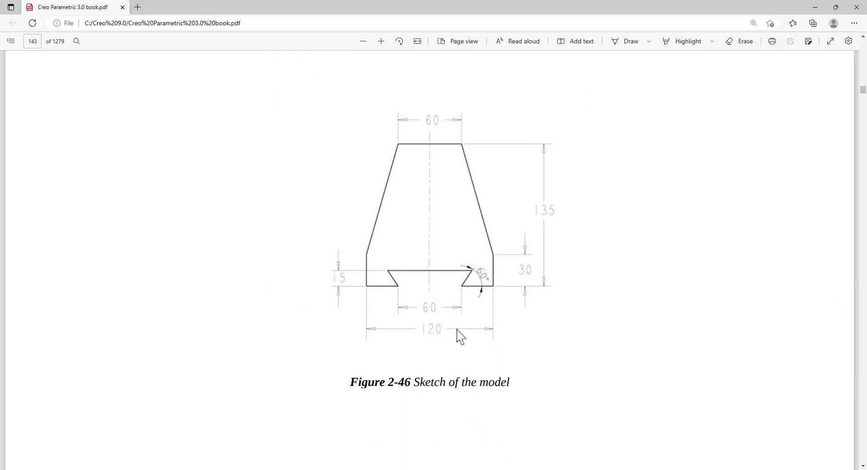
{"action": "key", "text": "alt+Tab"}
{"action": "middle_click_drag", "start_coordinate": [548, 380], "coordinate": [510, 372]}
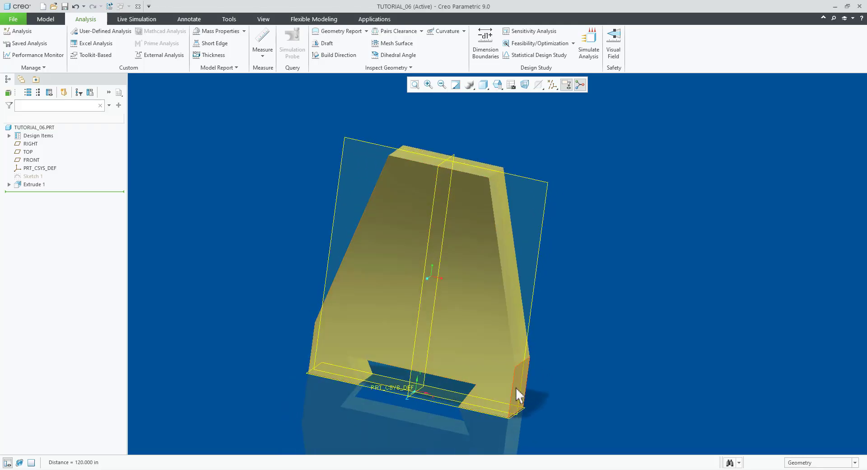
Change the model units to millimeter Kilogram Sec (mmKs), interpreting existing dimensions.
{"action": "left_click", "coordinate": [6, 20]}
{"action": "mouse_move", "coordinate": [27, 153]}
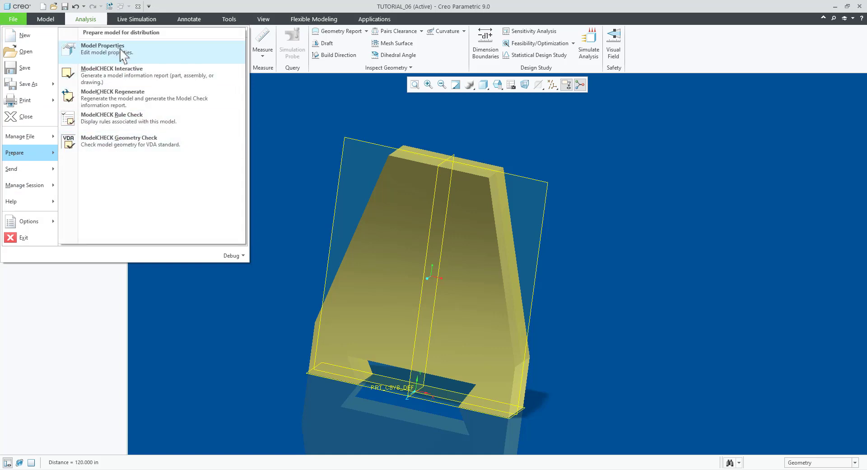
{"action": "left_click", "coordinate": [116, 50]}
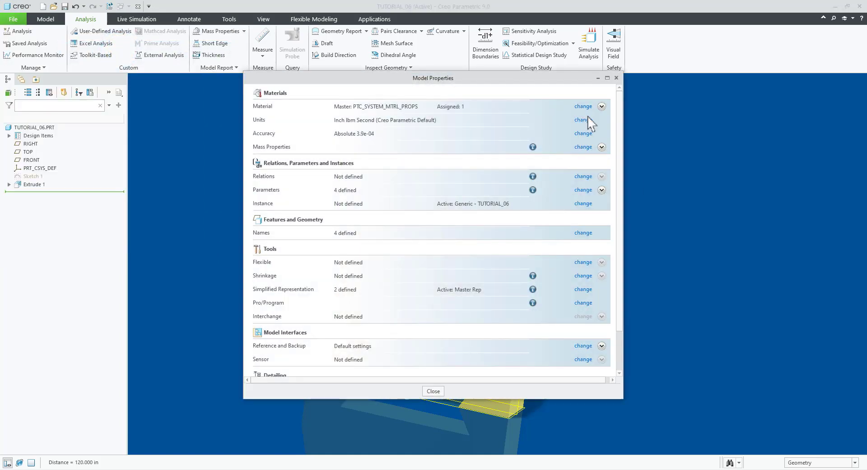
{"action": "left_click", "coordinate": [588, 118]}
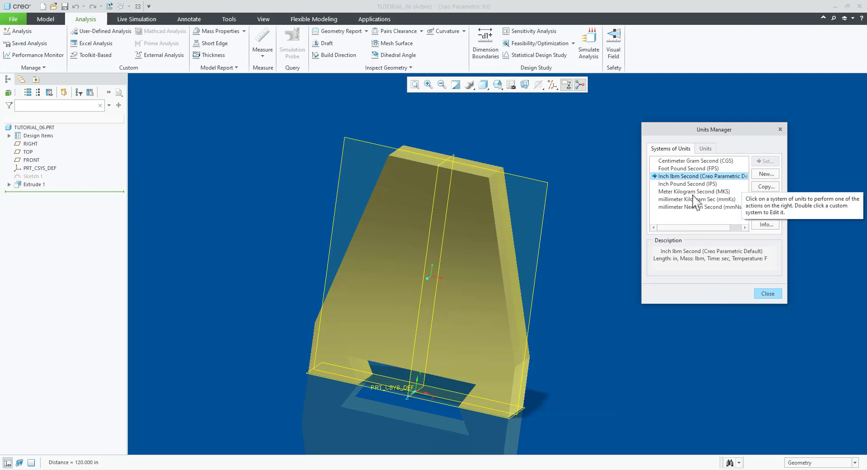
{"action": "left_click", "coordinate": [683, 199]}
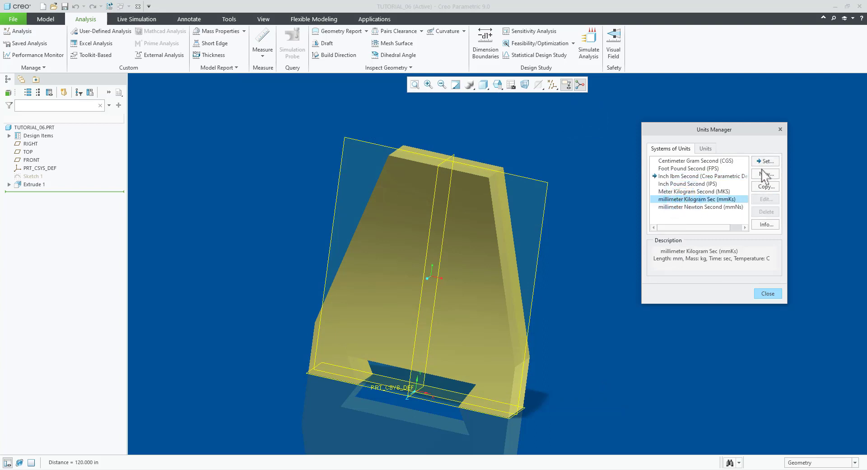
{"action": "left_click", "coordinate": [765, 161]}
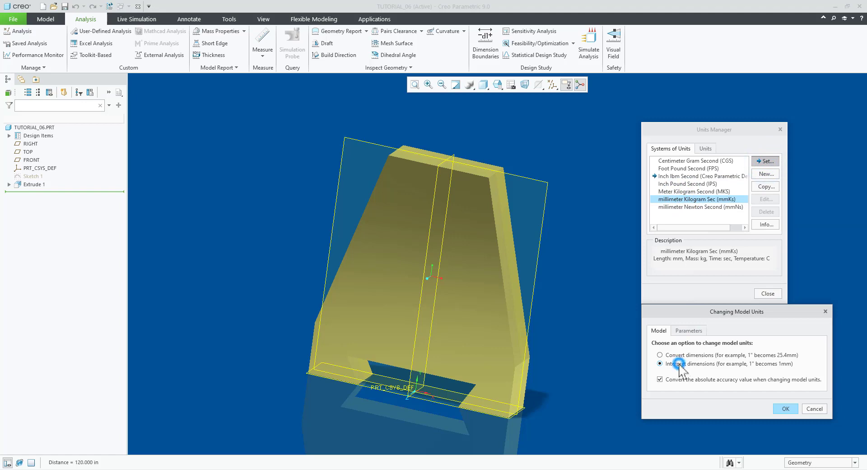
{"action": "left_click", "coordinate": [788, 408]}
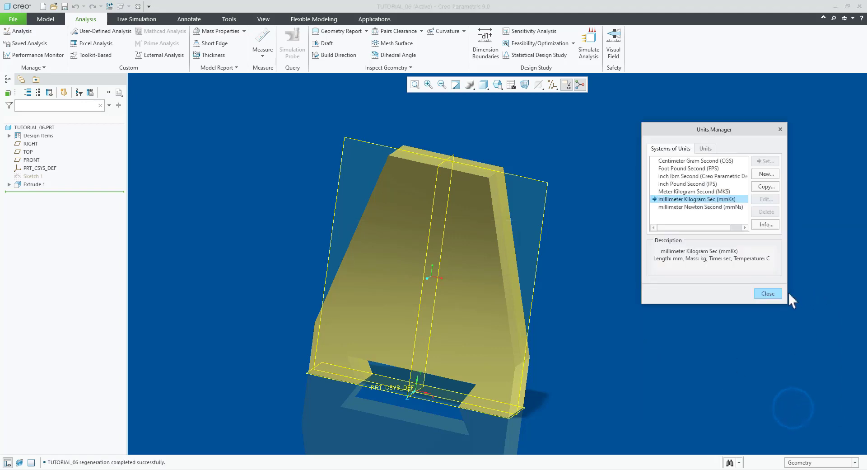
{"action": "left_click", "coordinate": [773, 294]}
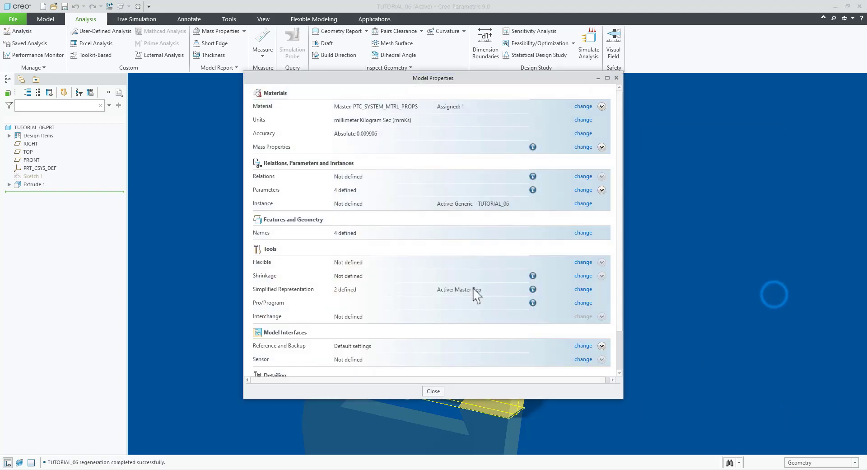
{"action": "left_click", "coordinate": [436, 389]}
{"action": "left_click", "coordinate": [263, 43]}
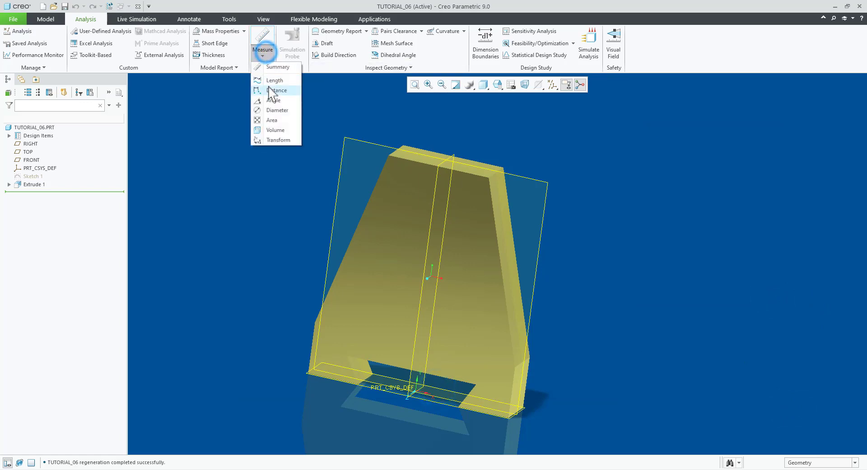
Measure the distance between the block's right and left side faces.
{"action": "left_click", "coordinate": [270, 90]}
{"action": "left_click", "coordinate": [518, 389]}
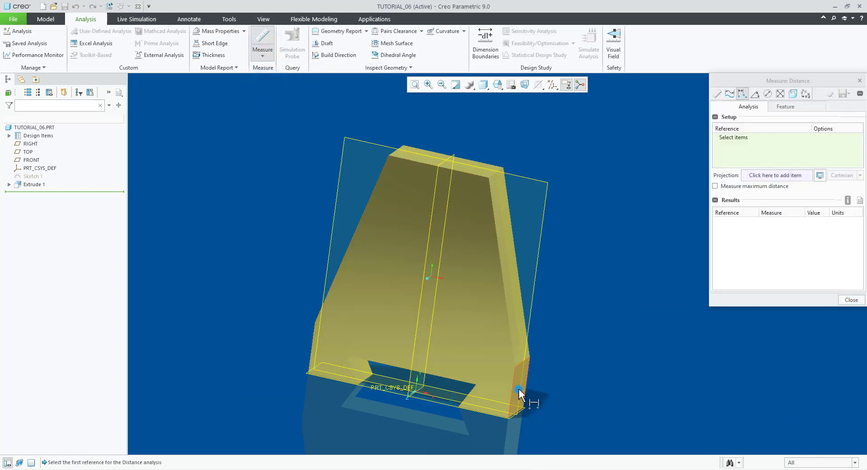
{"action": "middle_click_drag", "start_coordinate": [437, 373], "coordinate": [470, 383]}
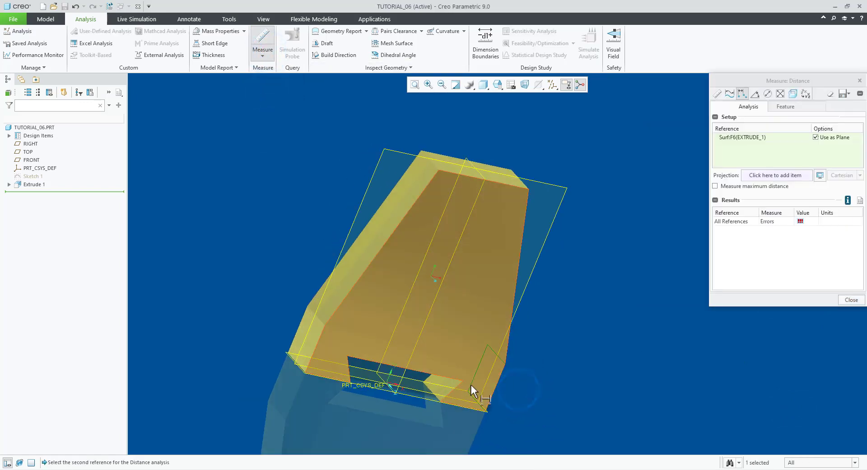
{"action": "left_click", "coordinate": [316, 341]}
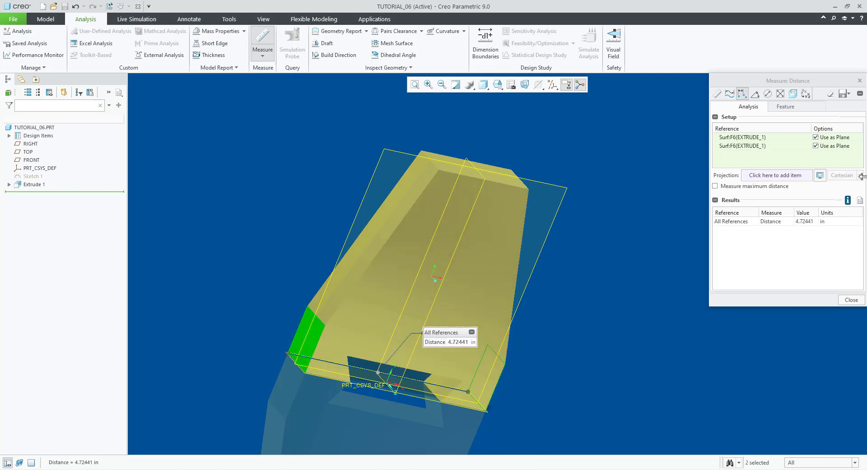
Show the measured width in mm (120.000 mm) and close the measurement.
{"action": "left_click", "coordinate": [859, 200]}
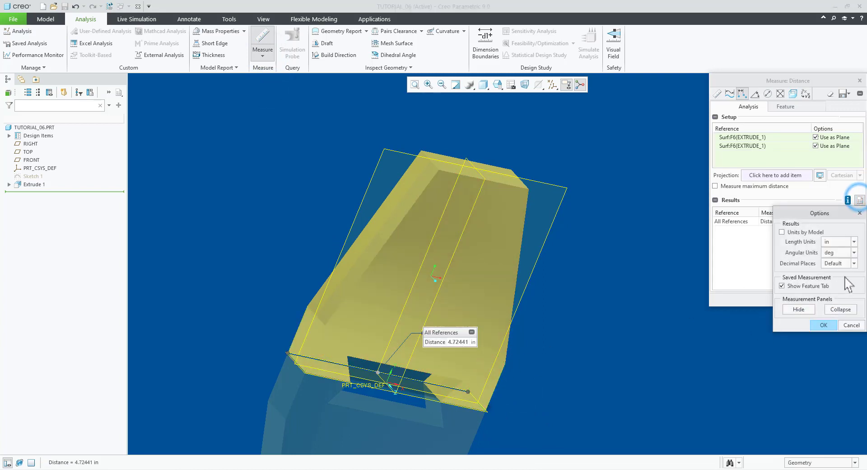
{"action": "left_click", "coordinate": [854, 241]}
{"action": "left_click", "coordinate": [839, 312]}
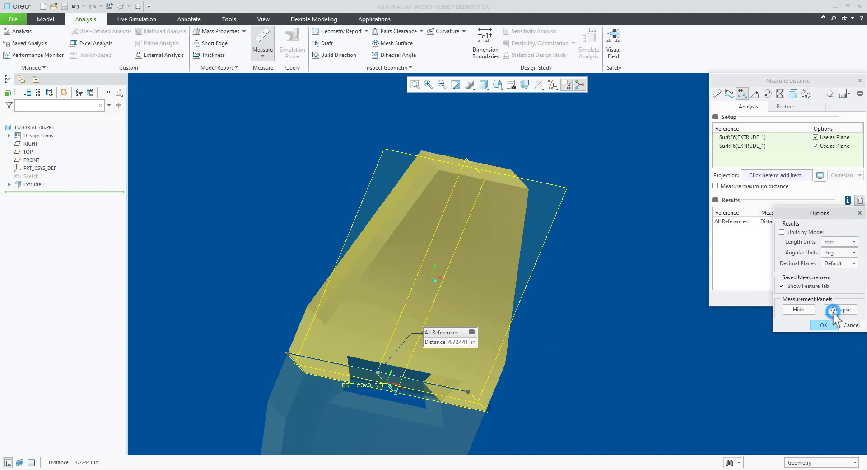
{"action": "left_click", "coordinate": [819, 327]}
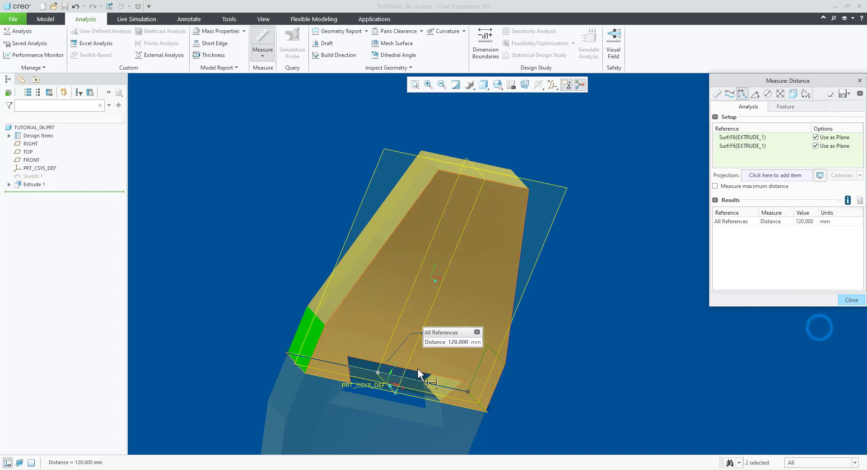
{"action": "left_click", "coordinate": [855, 300]}
{"action": "middle_click_drag", "start_coordinate": [567, 323], "coordinate": [515, 317]}
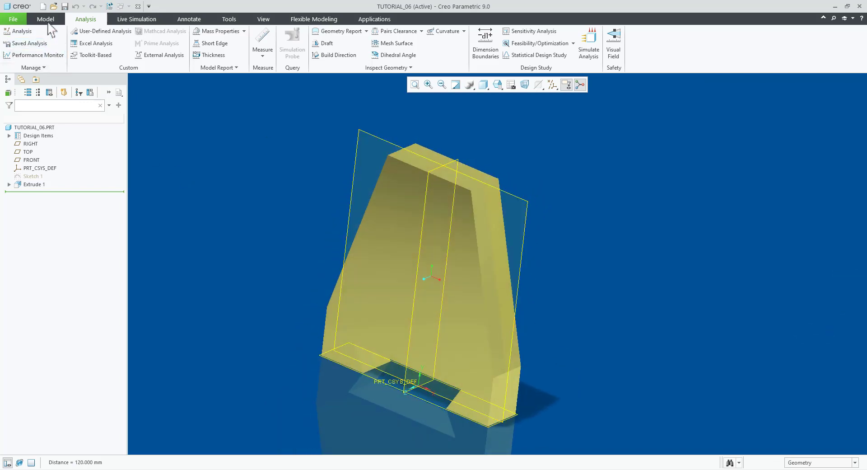
Add an Auto Round 1 feature rounding the block's convex edges at 0.50.
{"action": "left_click", "coordinate": [47, 20]}
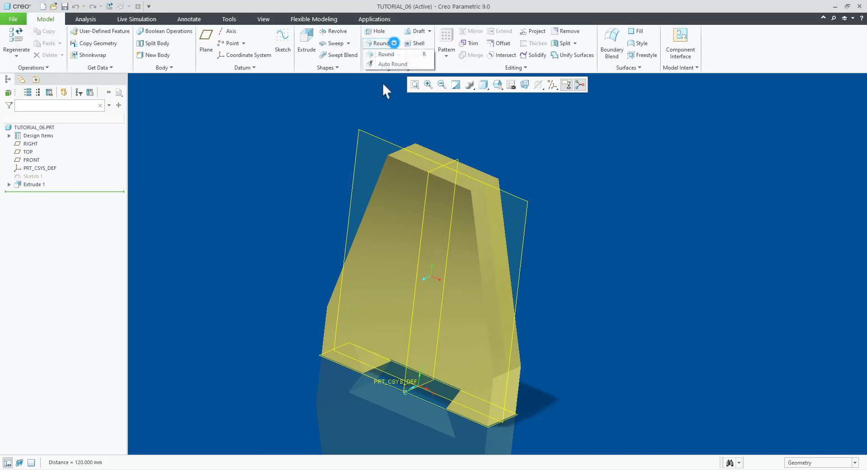
{"action": "left_click", "coordinate": [399, 64]}
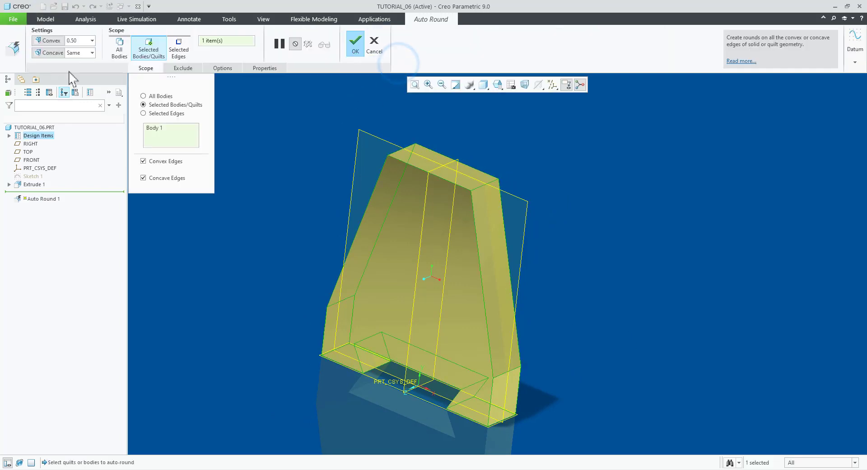
{"action": "left_click", "coordinate": [356, 44]}
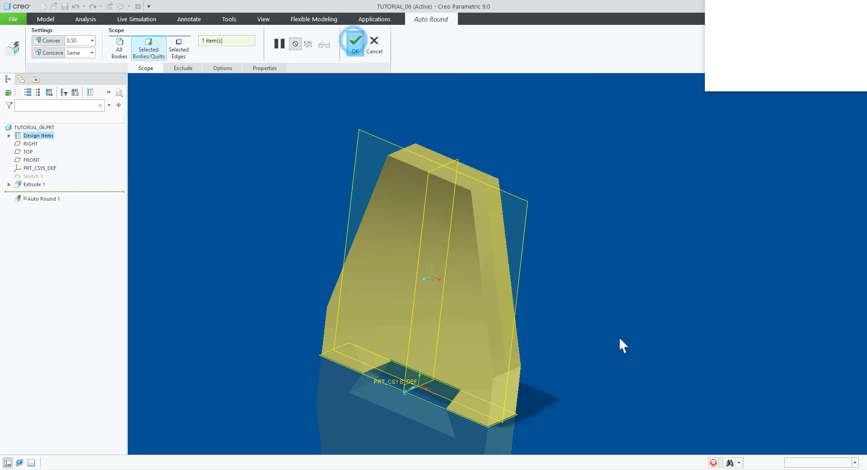
{"action": "scroll", "coordinate": [497, 176], "scroll_direction": "down", "scroll_amount": 5}
{"action": "mouse_move", "coordinate": [481, 190]}
{"action": "middle_mouse_down"}
{"action": "mouse_move", "coordinate": [430, 271]}
{"action": "mouse_move", "coordinate": [412, 219]}
{"action": "middle_mouse_up"}
{"action": "scroll", "coordinate": [412, 219], "scroll_direction": "up", "scroll_amount": 3}
{"action": "left_click", "coordinate": [484, 85]}
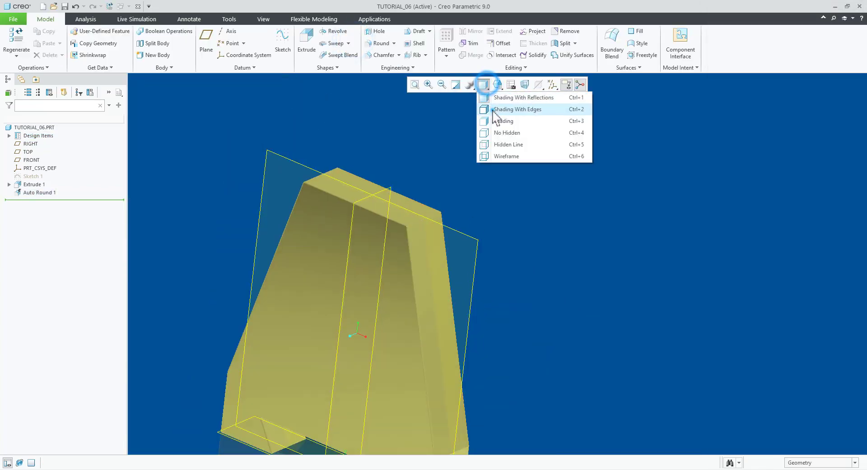
Display the block opaque as Shading With Edges and inspect the rounds.
{"action": "left_click", "coordinate": [502, 109]}
{"action": "scroll", "coordinate": [373, 272], "scroll_direction": "down", "scroll_amount": 2}
{"action": "mouse_move", "coordinate": [373, 273]}
{"action": "middle_mouse_down"}
{"action": "mouse_move", "coordinate": [397, 319]}
{"action": "mouse_move", "coordinate": [522, 334]}
{"action": "mouse_move", "coordinate": [640, 304]}
{"action": "mouse_move", "coordinate": [712, 232]}
{"action": "mouse_move", "coordinate": [658, 265]}
{"action": "mouse_move", "coordinate": [468, 284]}
{"action": "mouse_move", "coordinate": [447, 302]}
{"action": "mouse_move", "coordinate": [450, 279]}
{"action": "middle_mouse_up"}
Switch the display to Shading With Reflections and inspect the finished block.
{"action": "left_click", "coordinate": [483, 88]}
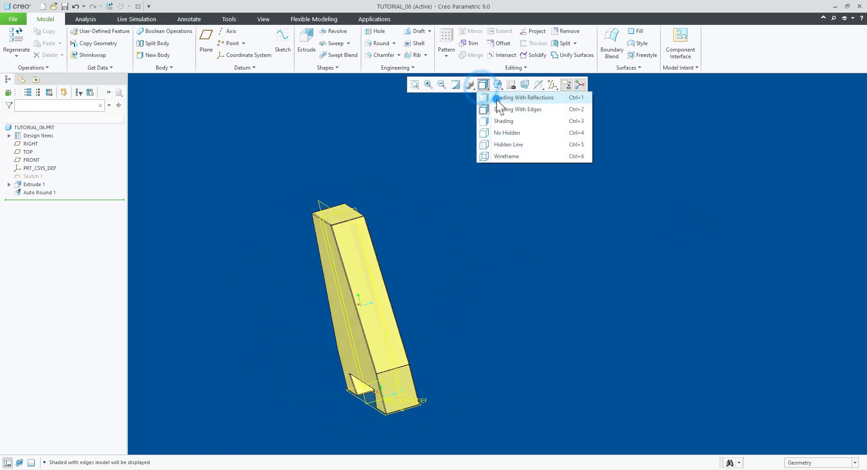
{"action": "left_click", "coordinate": [501, 101]}
{"action": "scroll", "coordinate": [297, 362], "scroll_direction": "up", "scroll_amount": 3}
{"action": "mouse_move", "coordinate": [297, 362]}
{"action": "middle_mouse_down"}
{"action": "mouse_move", "coordinate": [419, 322]}
{"action": "mouse_move", "coordinate": [437, 290]}
{"action": "mouse_move", "coordinate": [416, 358]}
{"action": "mouse_move", "coordinate": [524, 453]}
{"action": "mouse_move", "coordinate": [636, 371]}
{"action": "mouse_move", "coordinate": [551, 314]}
{"action": "mouse_move", "coordinate": [475, 360]}
{"action": "mouse_move", "coordinate": [527, 379]}
{"action": "mouse_move", "coordinate": [481, 348]}
{"action": "mouse_move", "coordinate": [448, 373]}
{"action": "mouse_move", "coordinate": [416, 364]}
{"action": "mouse_move", "coordinate": [396, 327]}
{"action": "mouse_move", "coordinate": [354, 329]}
{"action": "mouse_move", "coordinate": [387, 339]}
{"action": "mouse_move", "coordinate": [360, 319]}
{"action": "mouse_move", "coordinate": [357, 334]}
{"action": "mouse_move", "coordinate": [293, 343]}
{"action": "middle_mouse_up"}
{"action": "scroll", "coordinate": [478, 343], "scroll_direction": "down", "scroll_amount": 3}
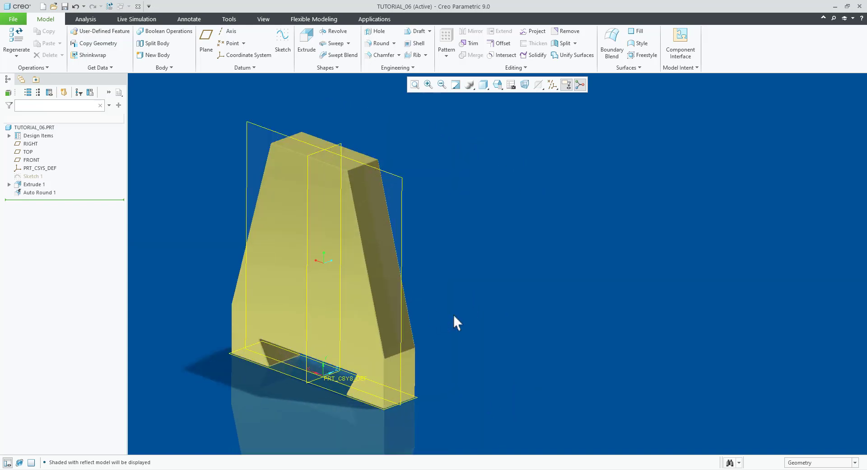